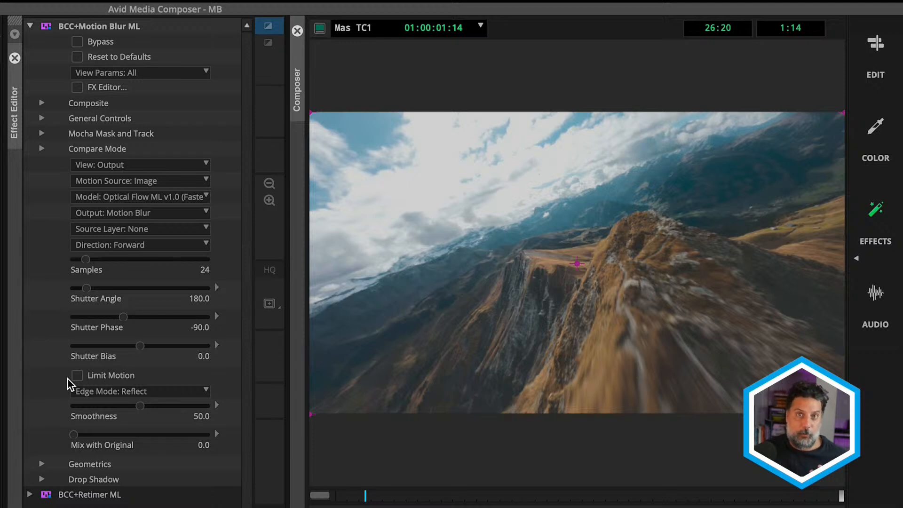
Set the Motion Blur ML effect's Shutter Angle to 360 and its Shutter Phase to -180.
{"action": "left_click", "coordinate": [87, 289]}
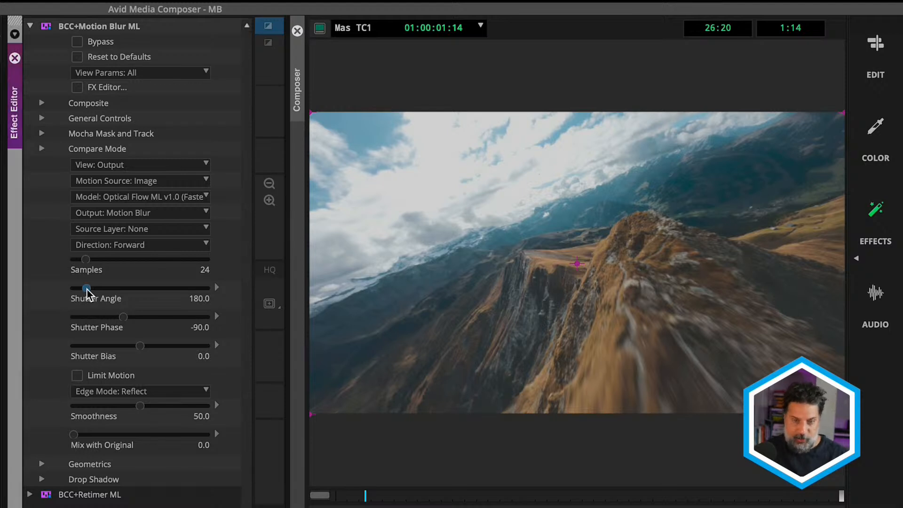
{"action": "type", "text": "360"}
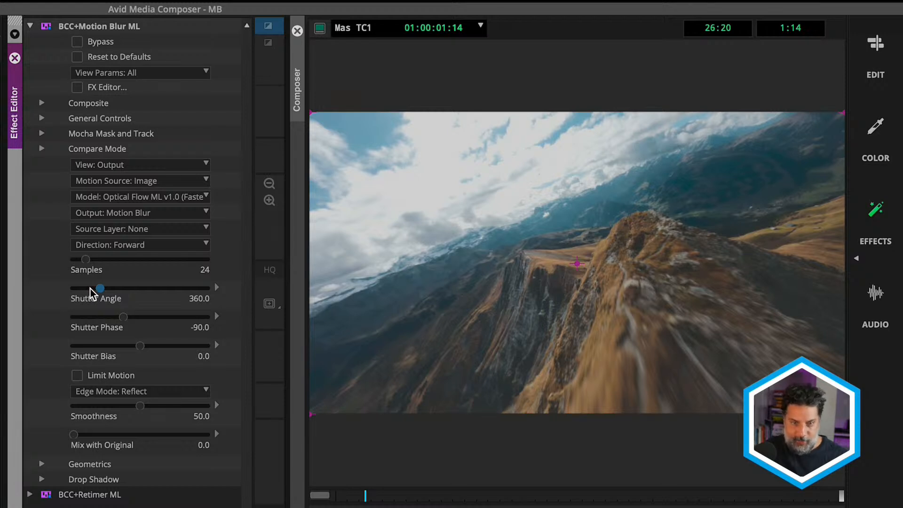
{"action": "left_click", "coordinate": [124, 316]}
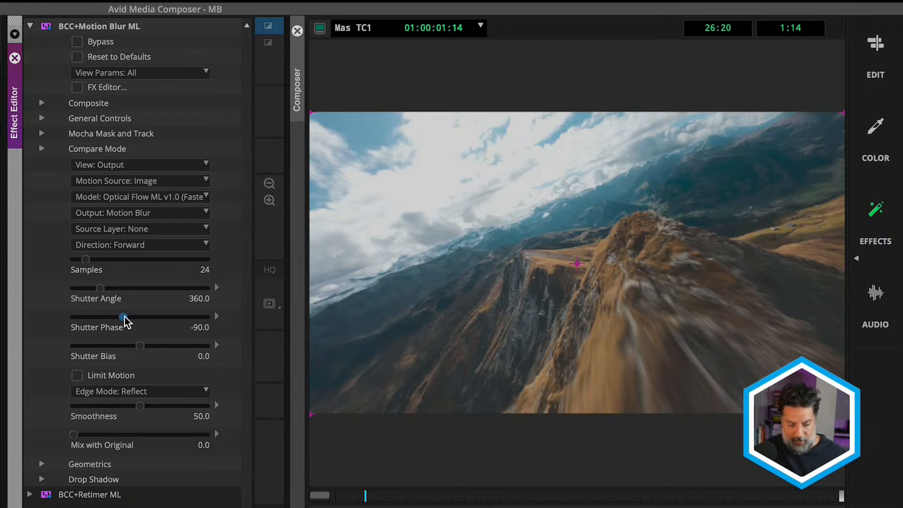
{"action": "type", "text": "-180"}
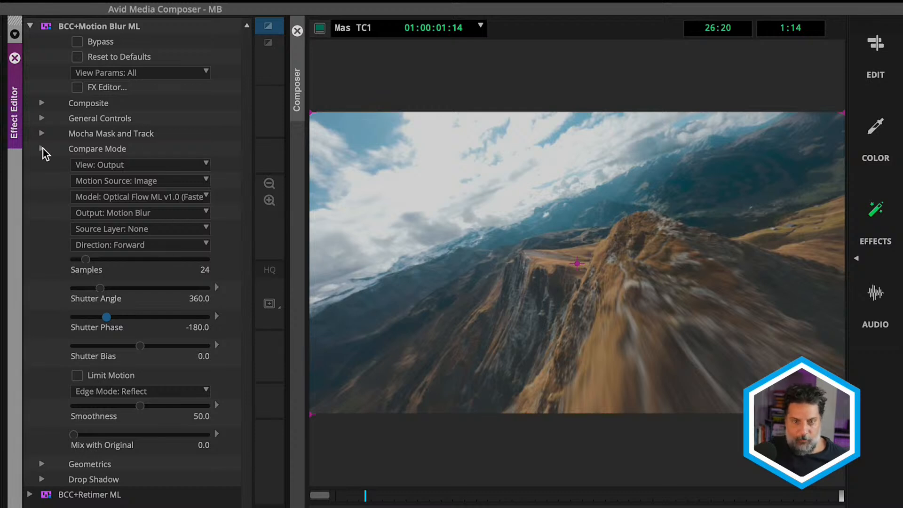
Toggle Bypass on and off to check the blur, and set the effect's Compare Mode to Side By Side.
{"action": "left_click", "coordinate": [77, 41]}
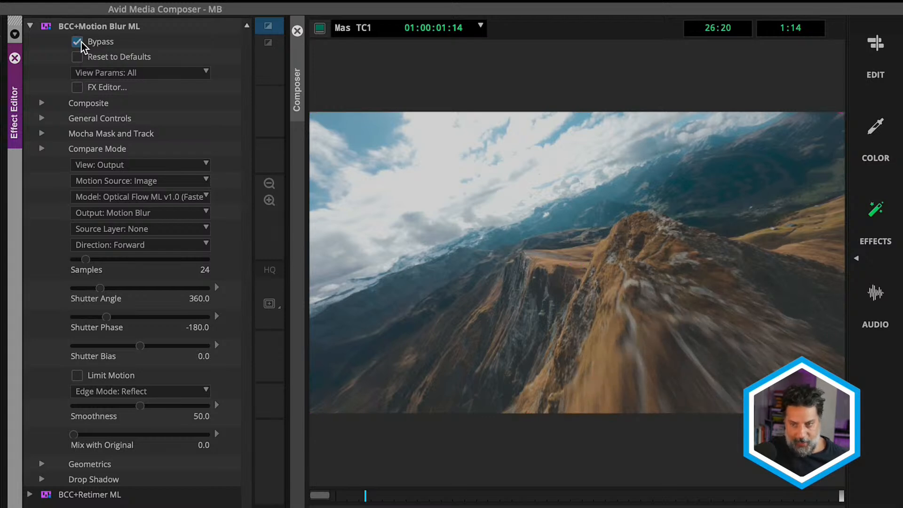
{"action": "left_click", "coordinate": [77, 42]}
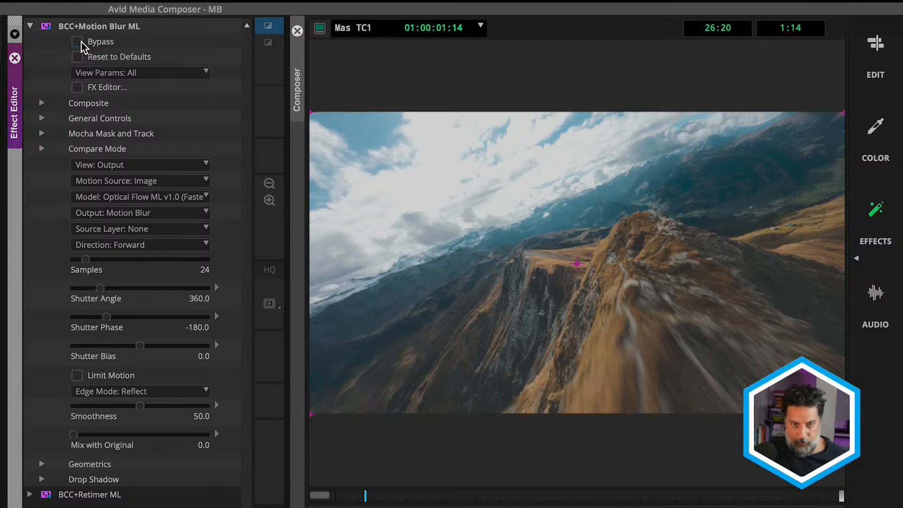
{"action": "left_click", "coordinate": [41, 148]}
{"action": "left_click", "coordinate": [131, 168]}
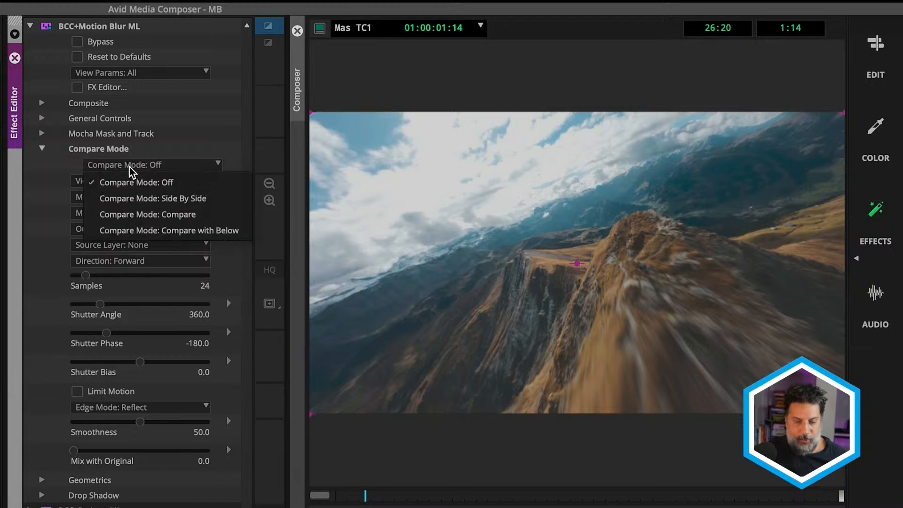
{"action": "left_click", "coordinate": [146, 203]}
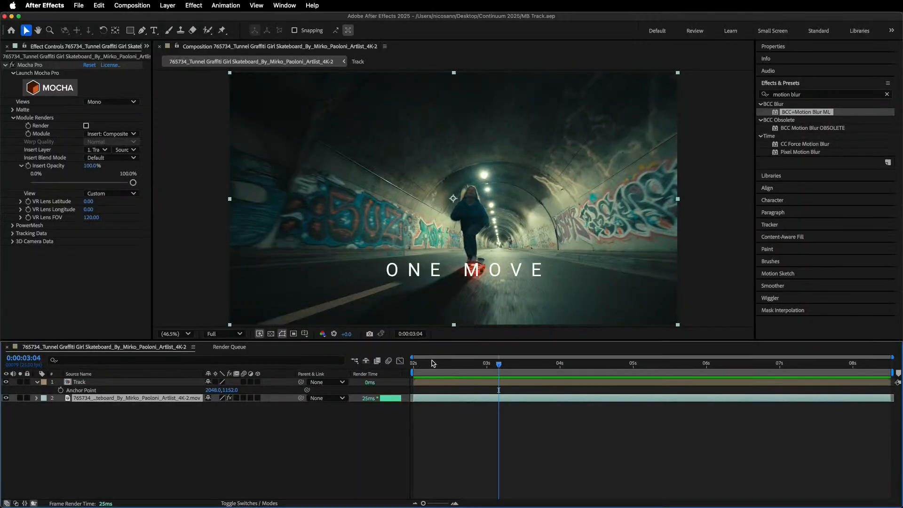
Switch to After Effects and play the skateboard composition from its start to examine the static ONE MOVE title.
{"action": "left_click_drag", "start_coordinate": [433, 363], "coordinate": [400, 362]}
{"action": "key", "text": "space"}
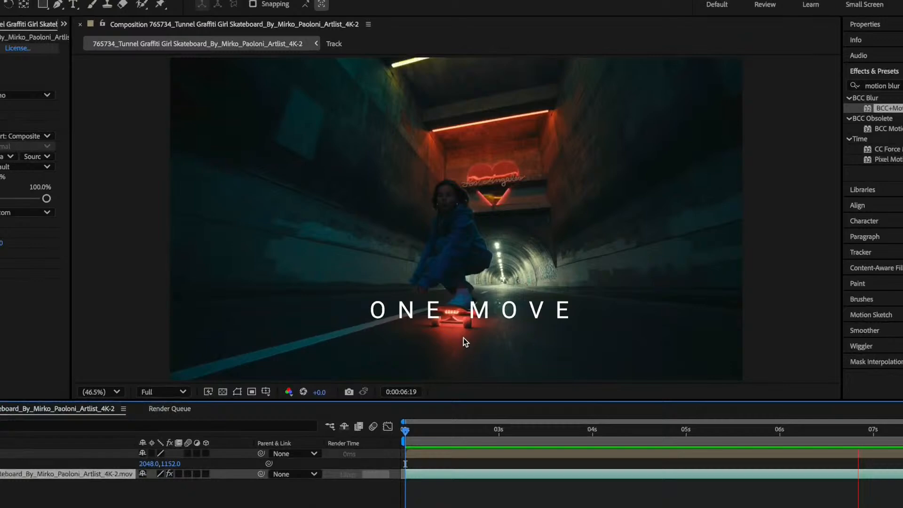
{"action": "key", "text": "space"}
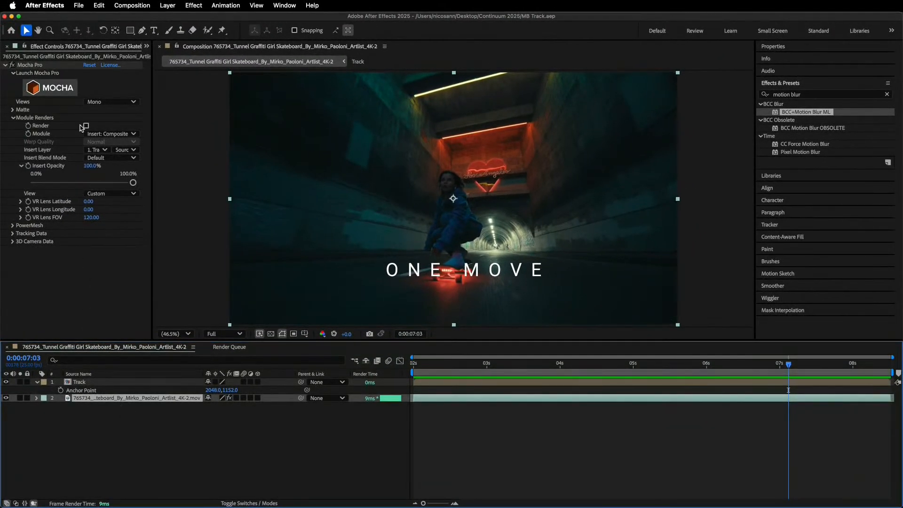
Launch Mocha Pro on the footage, select the Skateboard track layer, and play back its tracked surface.
{"action": "left_click", "coordinate": [59, 89]}
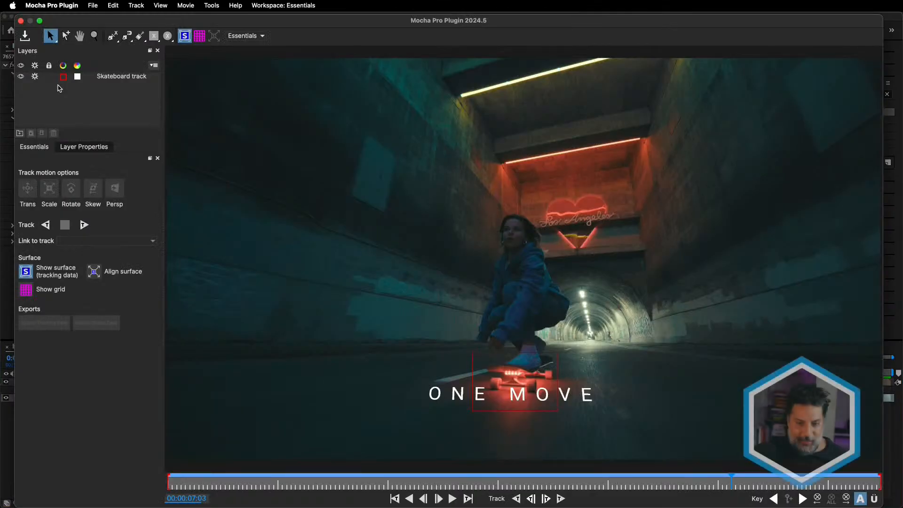
{"action": "left_click", "coordinate": [105, 79]}
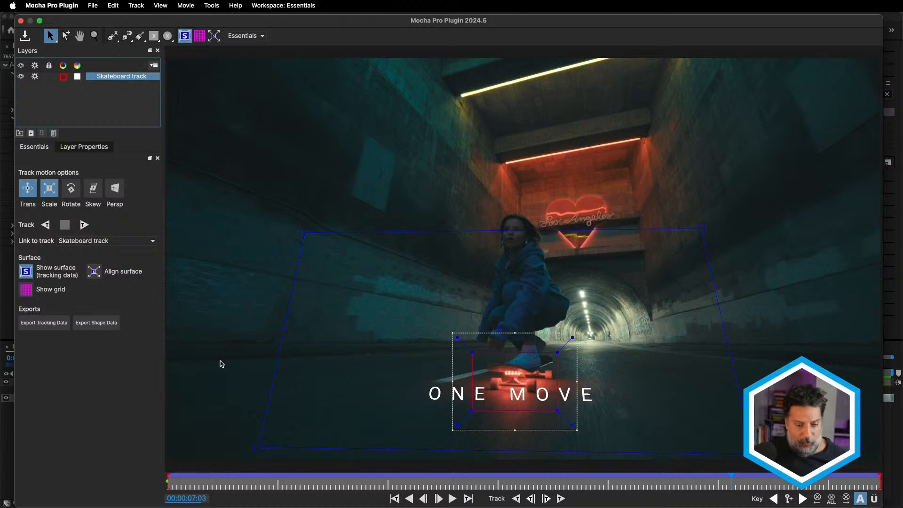
{"action": "left_click", "coordinate": [409, 498]}
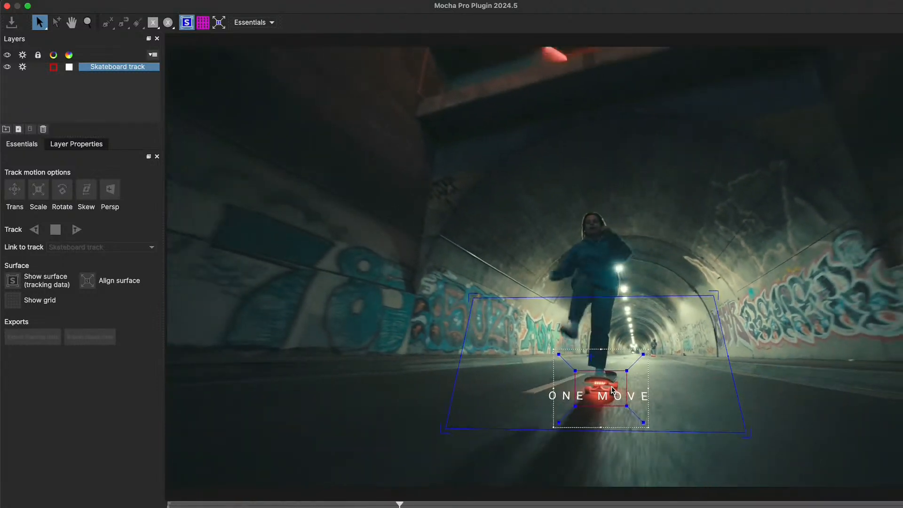
{"action": "key", "text": "space"}
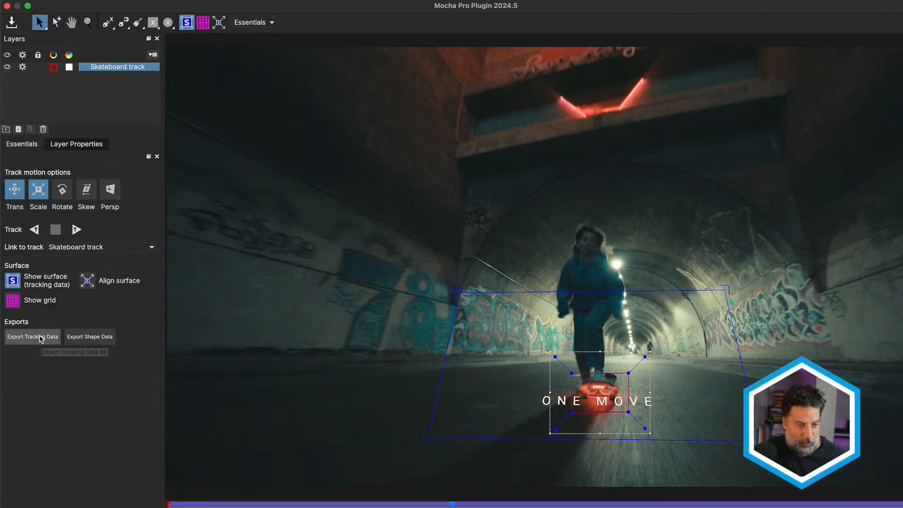
Copy the skateboard tracking data to the clipboard as After Effects Transform Data and close Mocha Pro.
{"action": "left_click", "coordinate": [40, 338]}
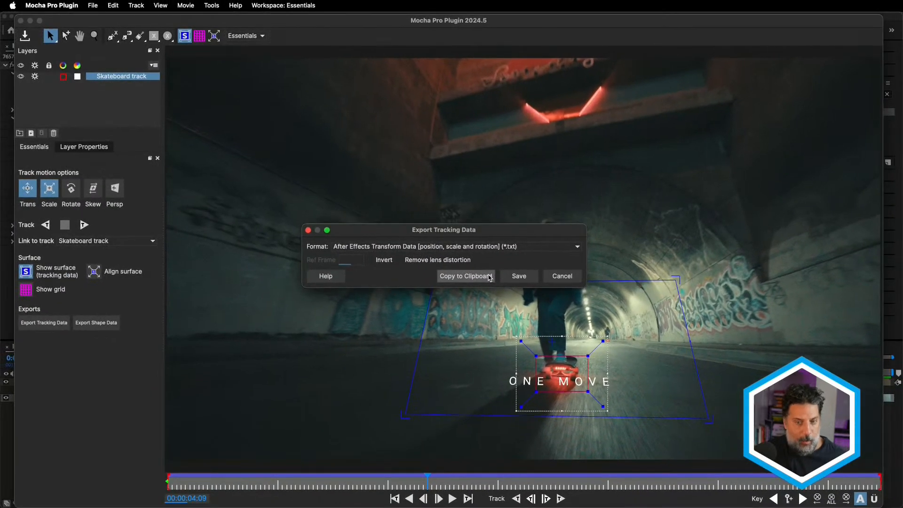
{"action": "left_click", "coordinate": [489, 278]}
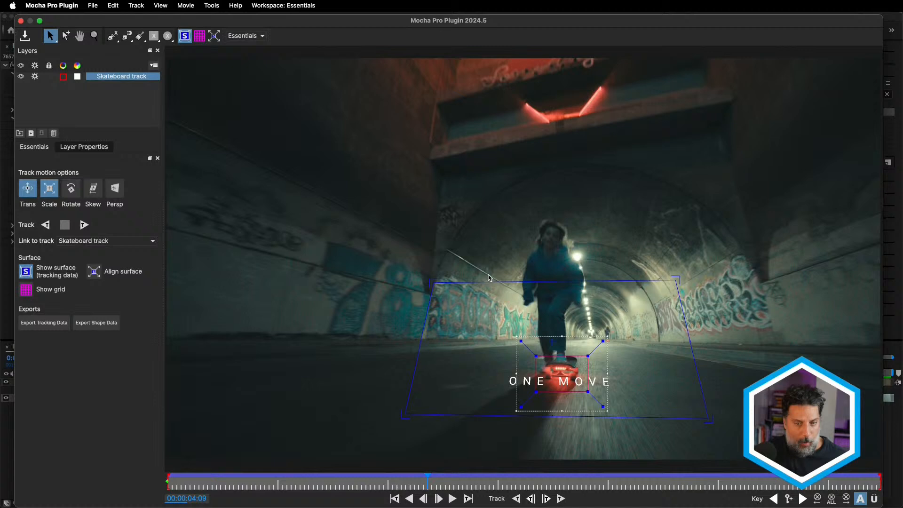
{"action": "left_click", "coordinate": [21, 21]}
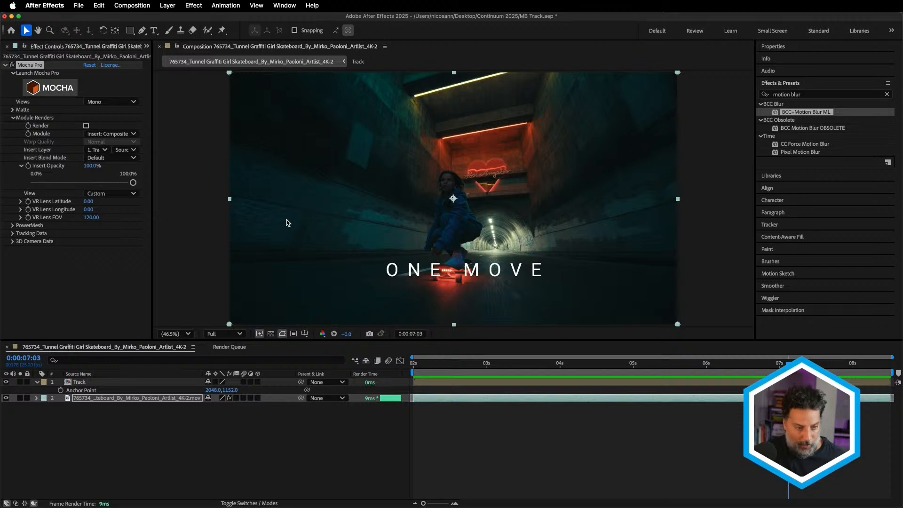
Paste the tracking data onto the Track layer at 0:00:02:00 and play back the tracked title.
{"action": "left_click_drag", "start_coordinate": [428, 374], "coordinate": [396, 373]}
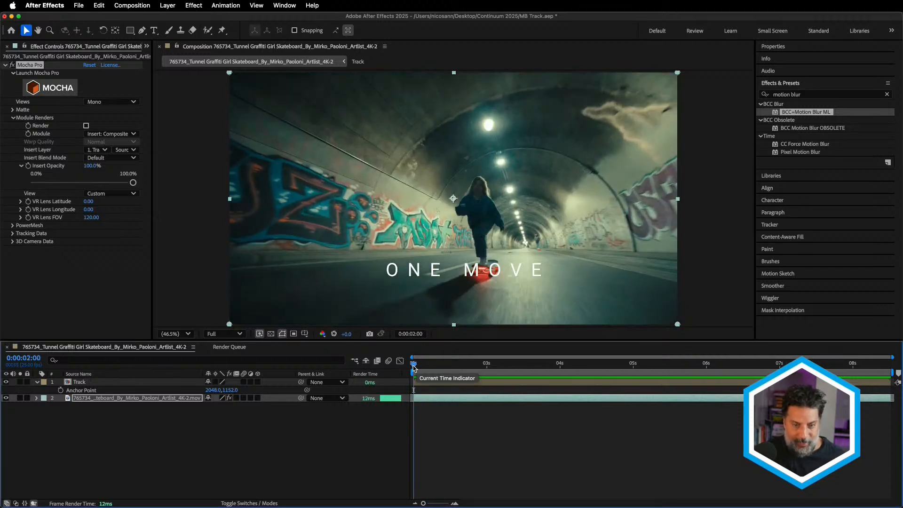
{"action": "left_click", "coordinate": [105, 382]}
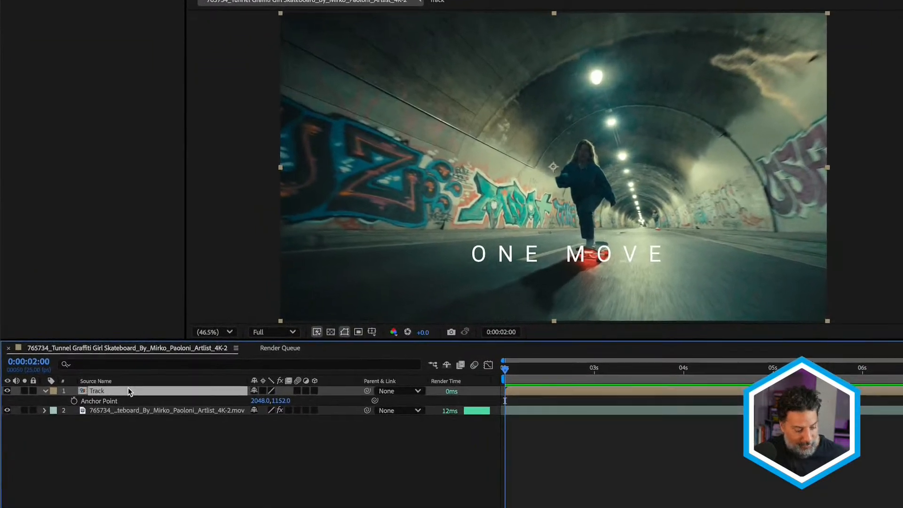
{"action": "key", "text": "Return"}
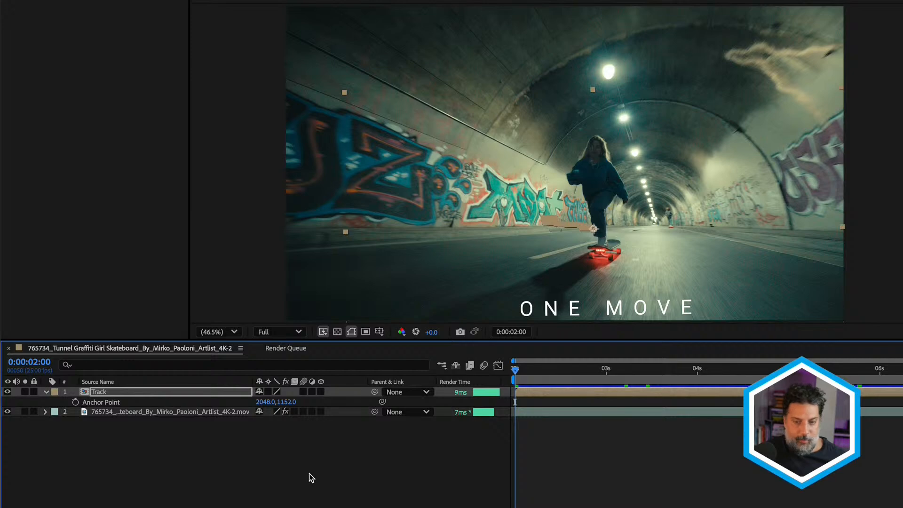
{"action": "key", "text": "space"}
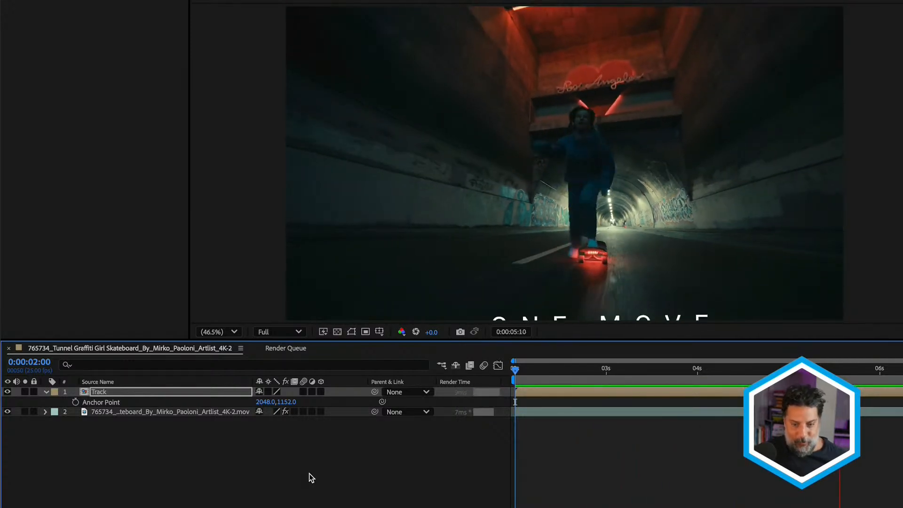
{"action": "key", "text": "space"}
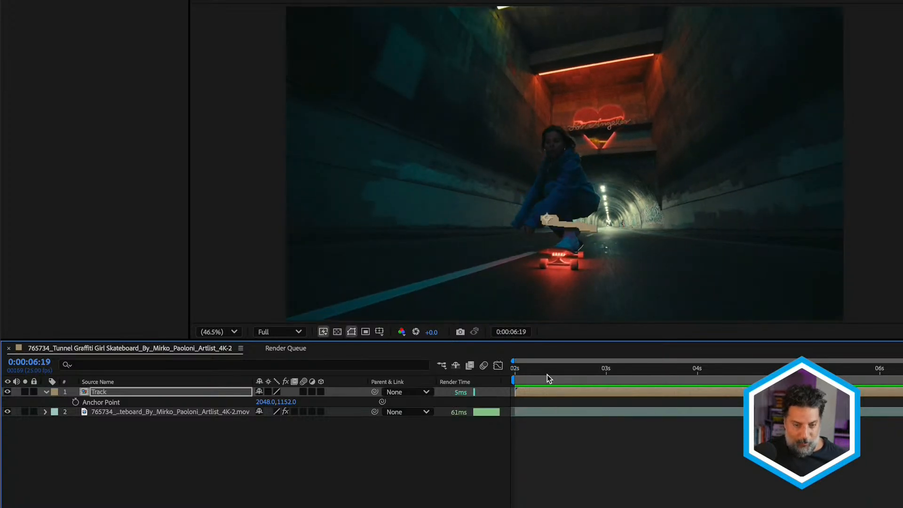
From the start of the composition, set the Track layer's Anchor Point to 2137.0, 1449.0 and play back the repositioned title.
{"action": "left_click_drag", "start_coordinate": [547, 375], "coordinate": [486, 368]}
{"action": "key", "text": "a"}
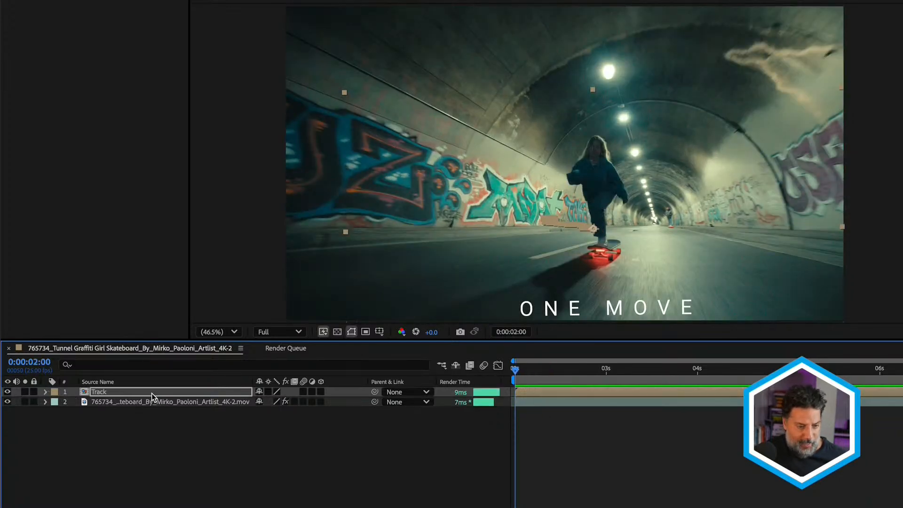
{"action": "key", "text": "a"}
{"action": "left_click_drag", "start_coordinate": [288, 403], "coordinate": [431, 347]}
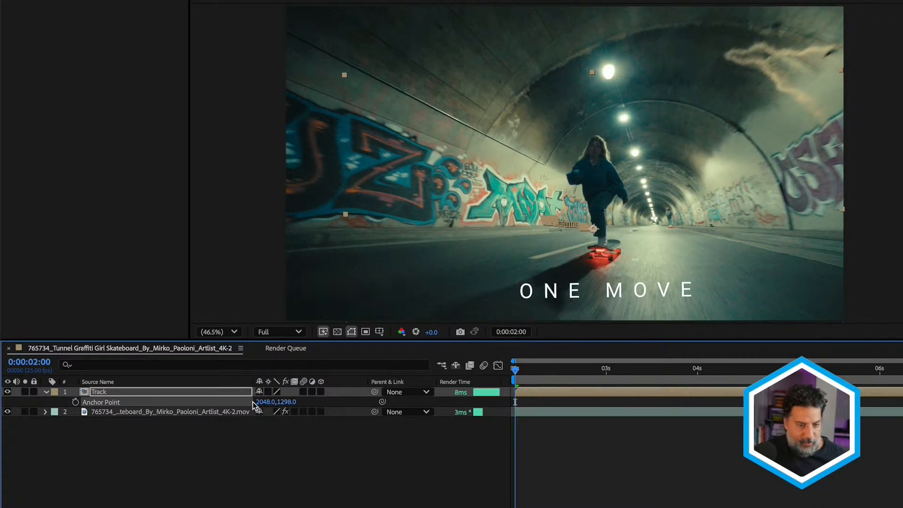
{"action": "left_click_drag", "start_coordinate": [286, 402], "coordinate": [370, 387]}
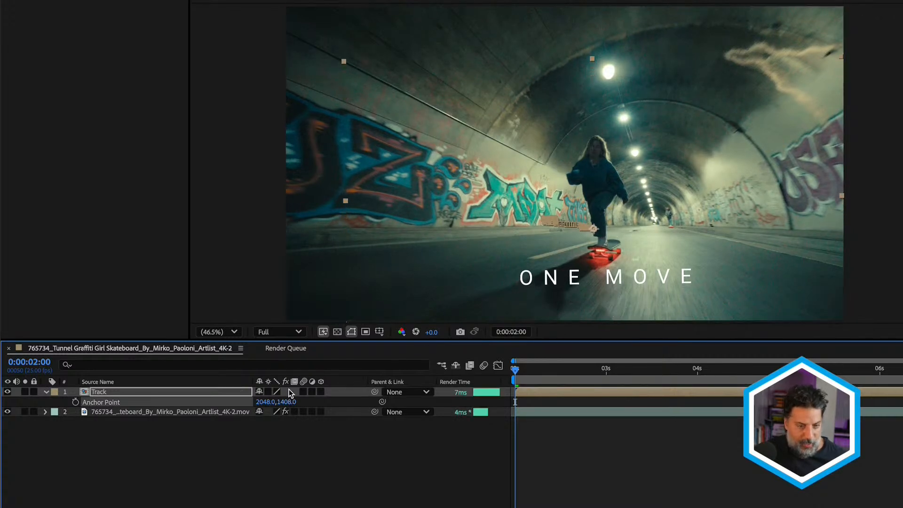
{"action": "left_click_drag", "start_coordinate": [264, 401], "coordinate": [305, 400]}
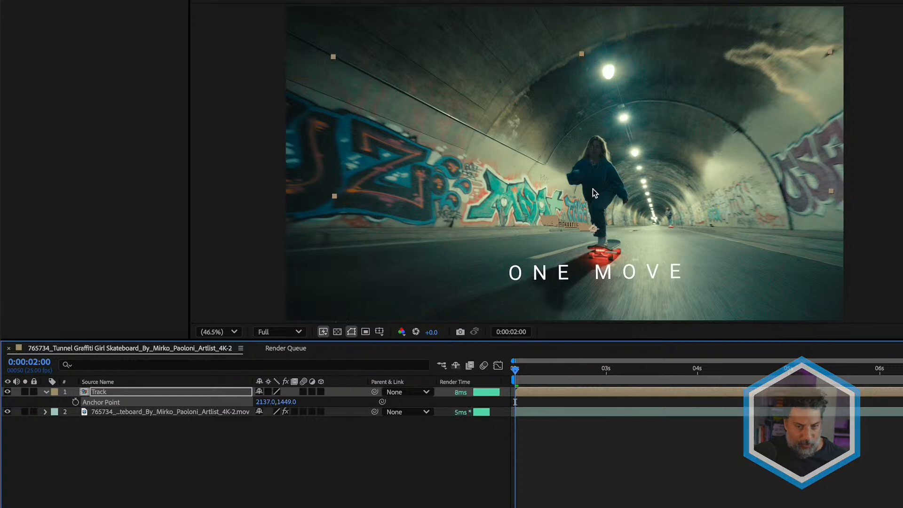
{"action": "key", "text": "space"}
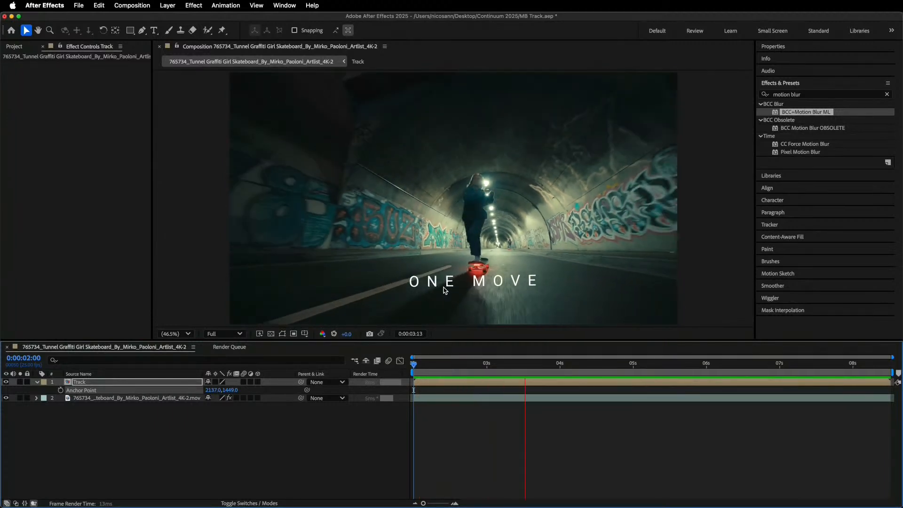
{"action": "key", "text": "space"}
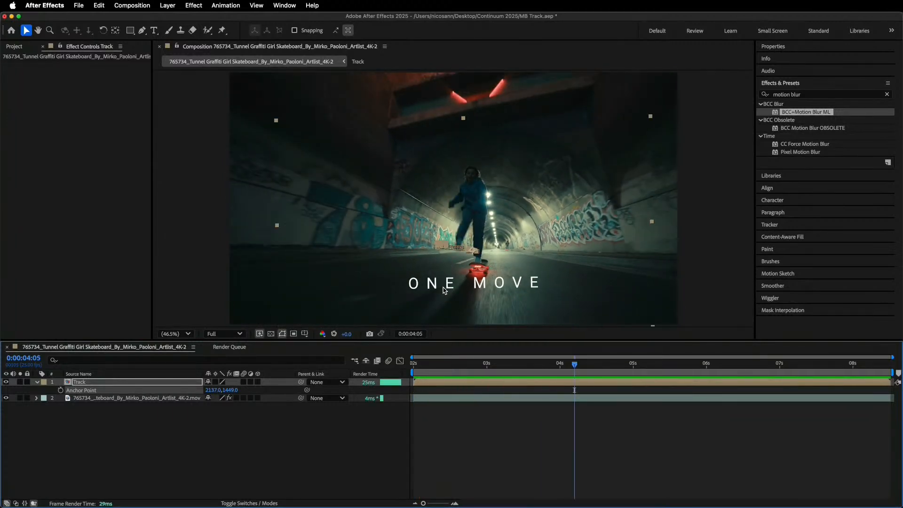
Apply the BCC+Motion Blur ML effect to the Track layer.
{"action": "left_click", "coordinate": [777, 115]}
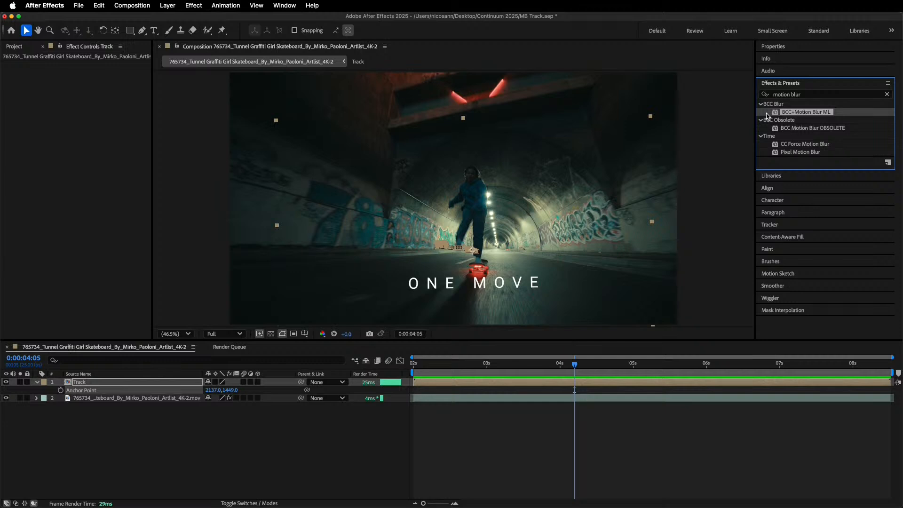
{"action": "left_click_drag", "start_coordinate": [766, 115], "coordinate": [182, 386]}
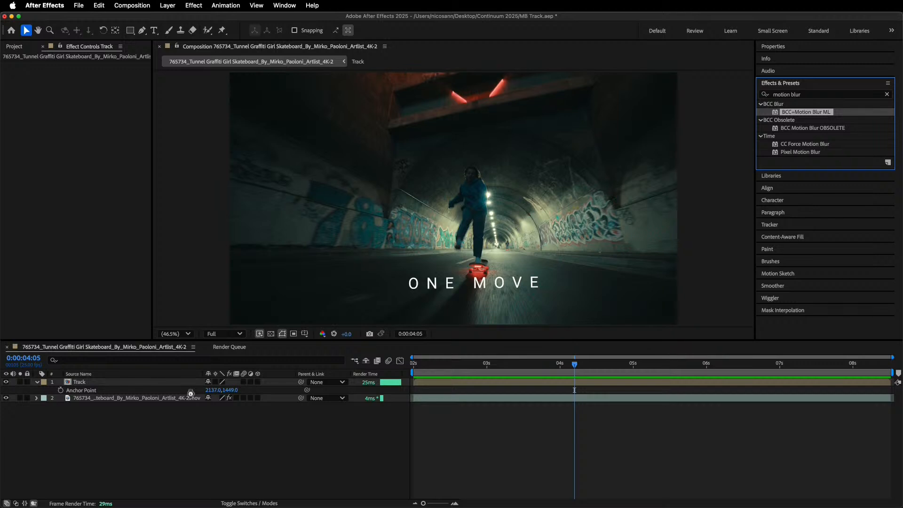
{"action": "left_click_drag", "start_coordinate": [190, 393], "coordinate": [191, 393]}
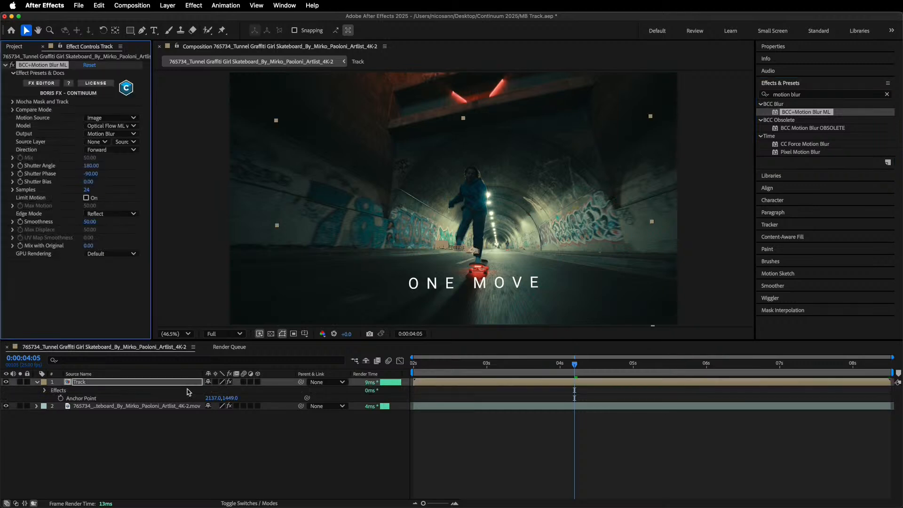
From the start of the composition, set the motion blur effect's Source Layer to the skateboard footage layer.
{"action": "key", "text": "Home"}
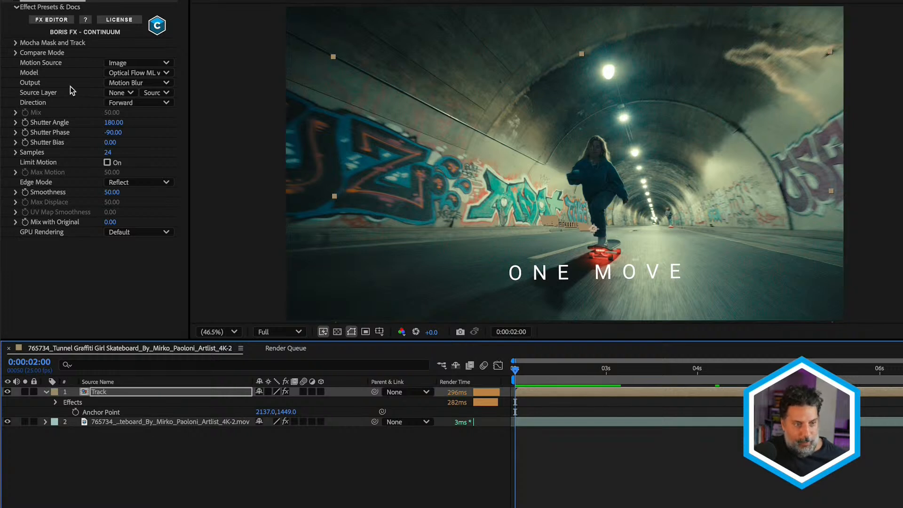
{"action": "left_click", "coordinate": [125, 94]}
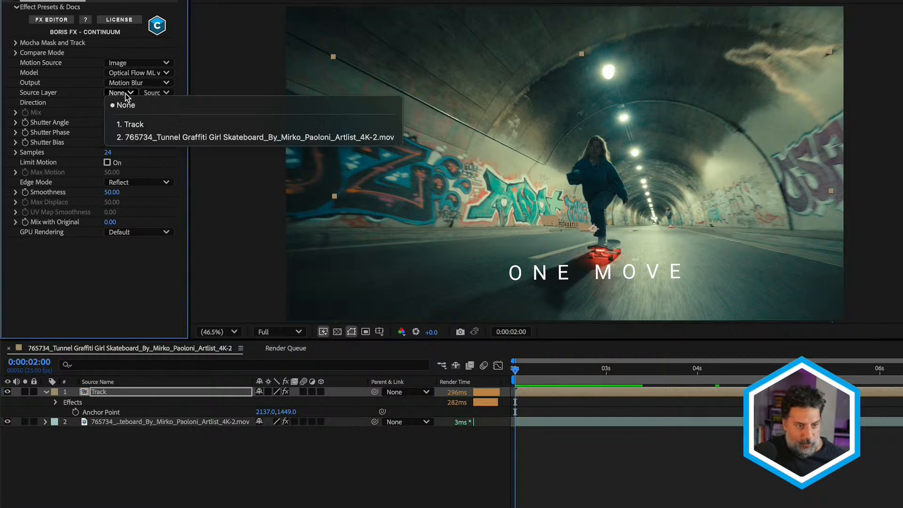
{"action": "left_click", "coordinate": [139, 137]}
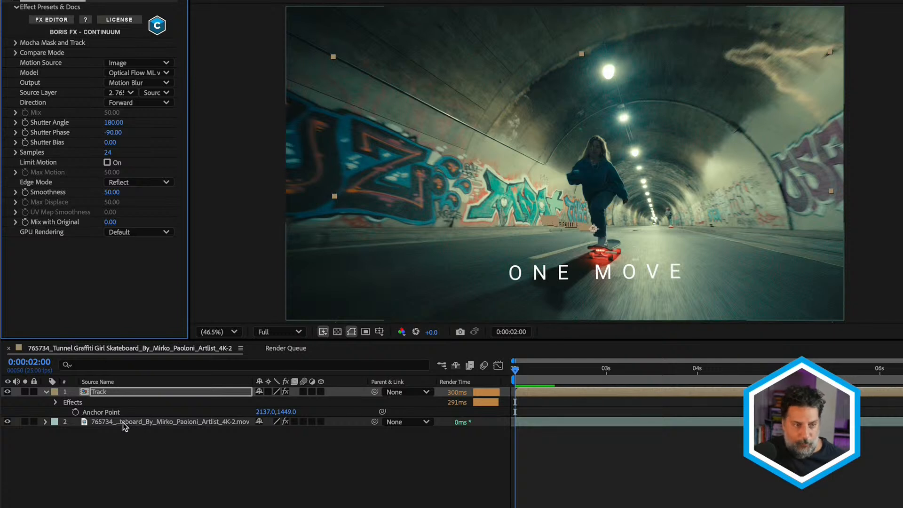
Set the motion blur's Shutter Angle to 360 and its Shutter Phase to -180.
{"action": "left_click", "coordinate": [116, 125]}
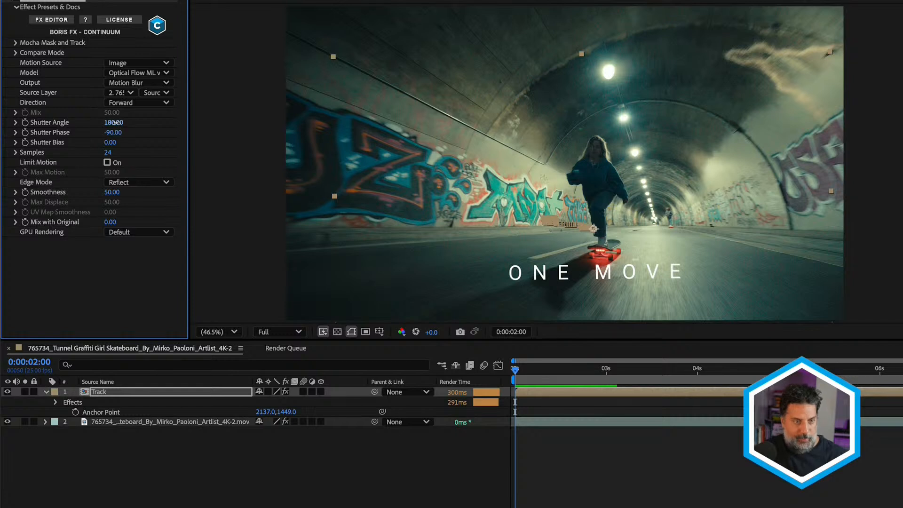
{"action": "left_click", "coordinate": [116, 123]}
{"action": "type", "text": "360"}
{"action": "key", "text": "Return"}
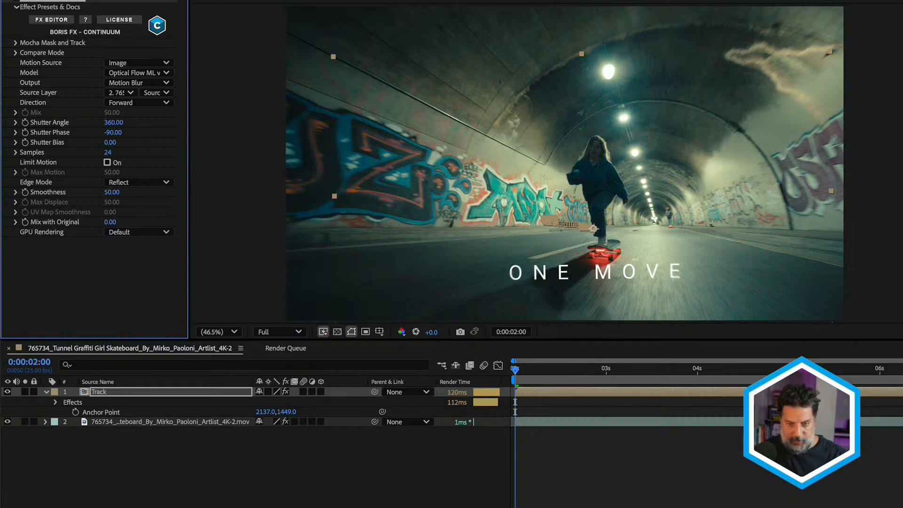
{"action": "left_click", "coordinate": [118, 132]}
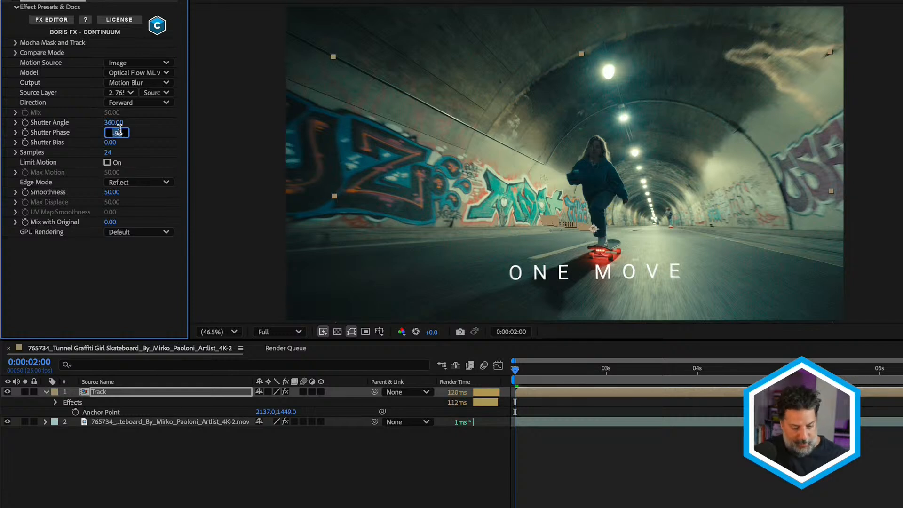
{"action": "key", "text": "BackSpace"}
{"action": "key", "text": "Return"}
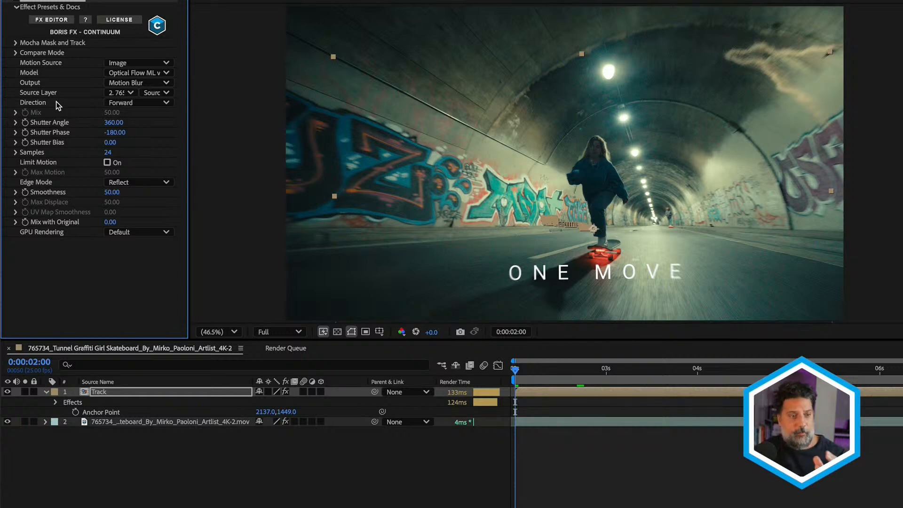
Set the motion blur's Direction to Both.
{"action": "left_click", "coordinate": [155, 102]}
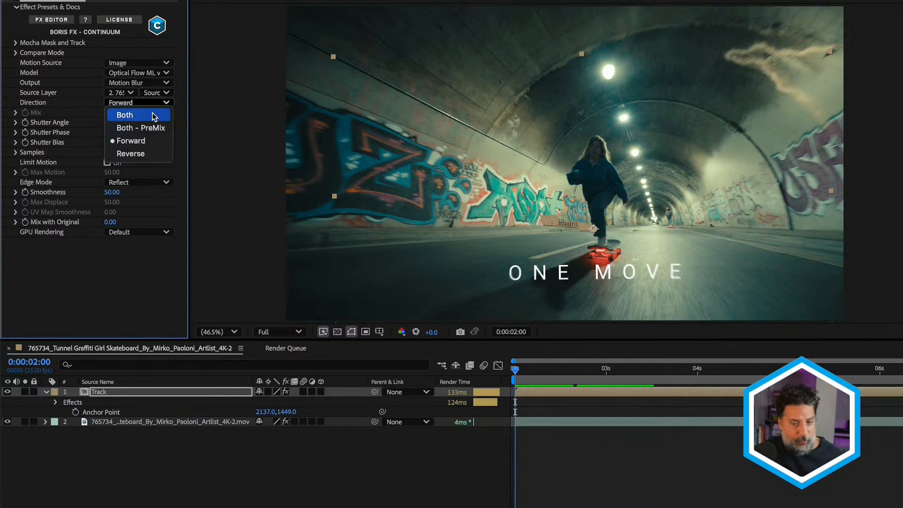
{"action": "left_click", "coordinate": [149, 117]}
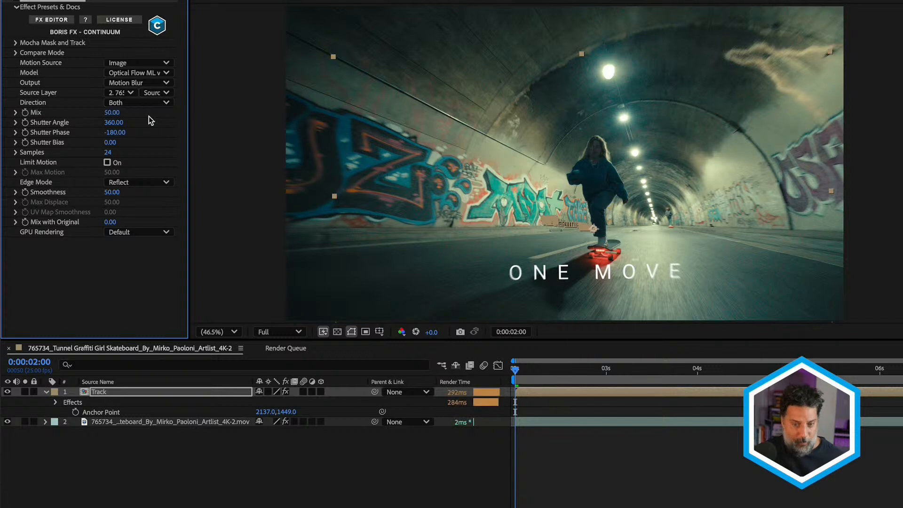
{"action": "left_click", "coordinate": [148, 102]}
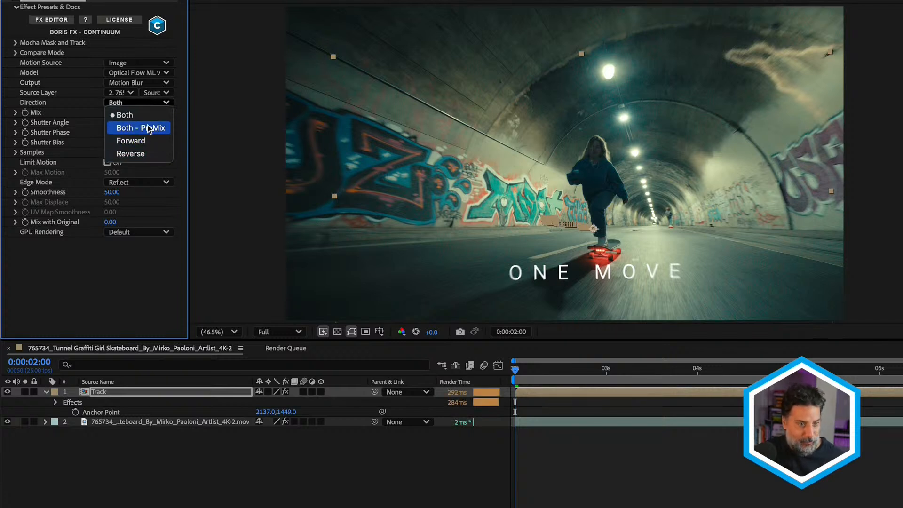
{"action": "left_click", "coordinate": [145, 118]}
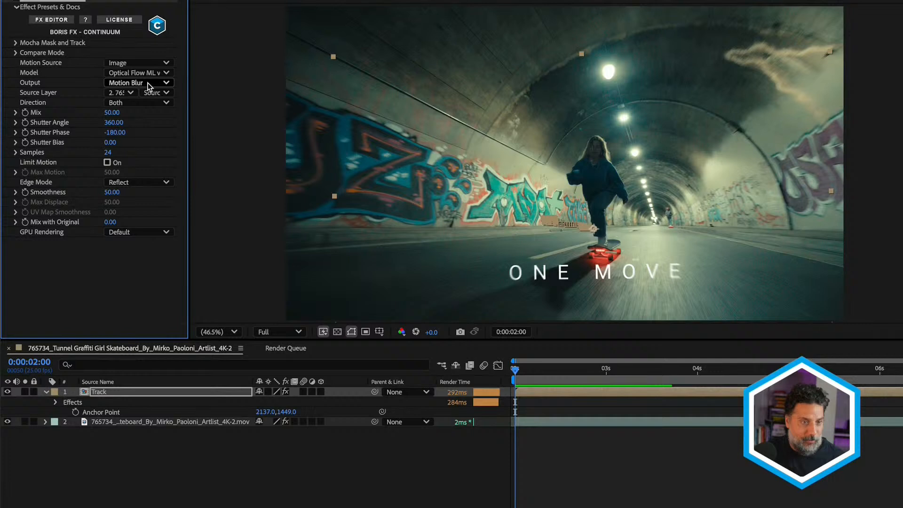
Change the Model to Optical Flow ML v1.0 (Better) and review the blurred title at 0:00:03:13.
{"action": "left_click", "coordinate": [155, 73]}
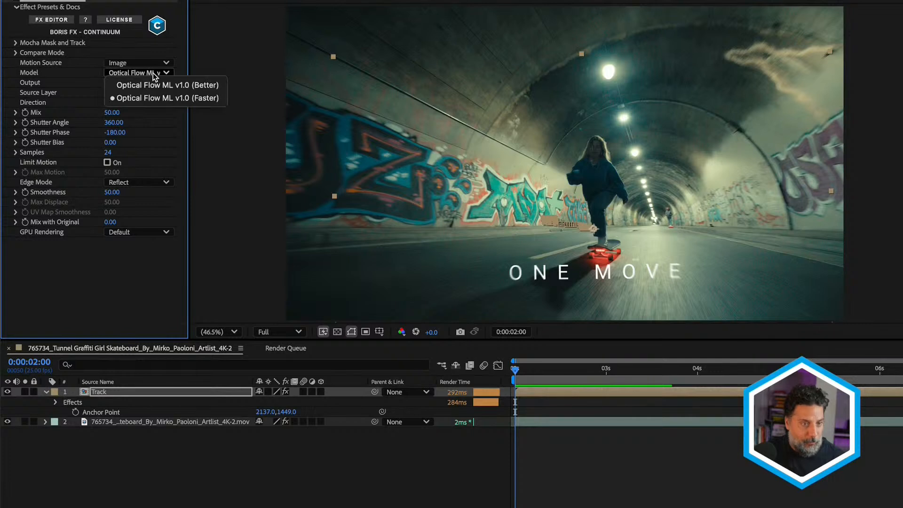
{"action": "left_click", "coordinate": [155, 85]}
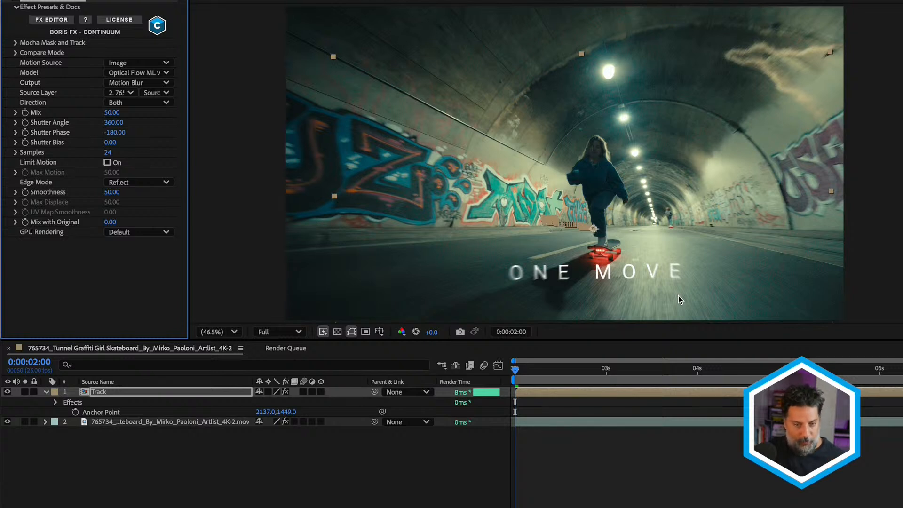
{"action": "left_click_drag", "start_coordinate": [541, 369], "coordinate": [653, 371]}
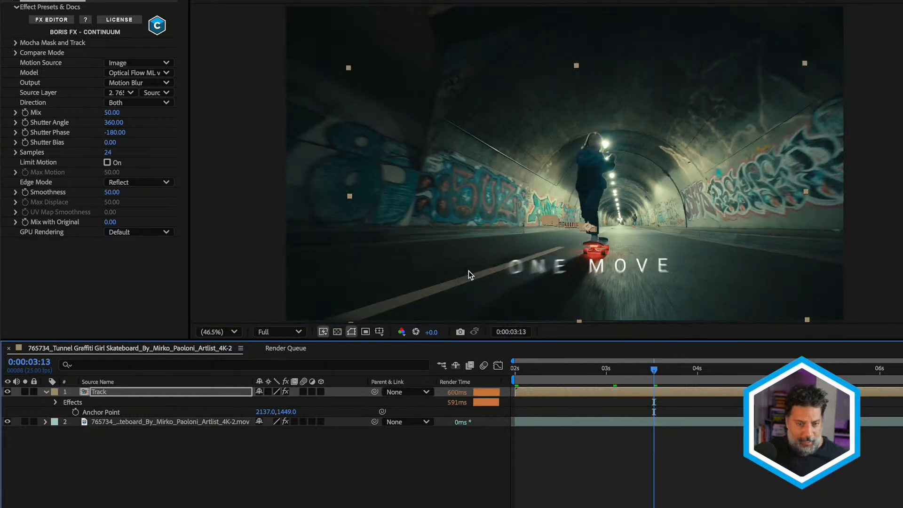
Reset the Shutter Angle and Shutter Phase to their default values.
{"action": "right_click", "coordinate": [68, 123]}
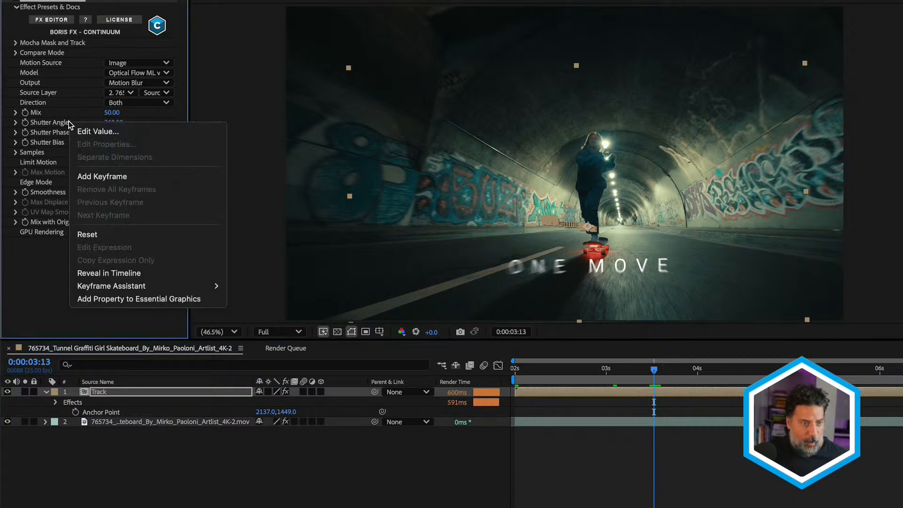
{"action": "left_click", "coordinate": [105, 233]}
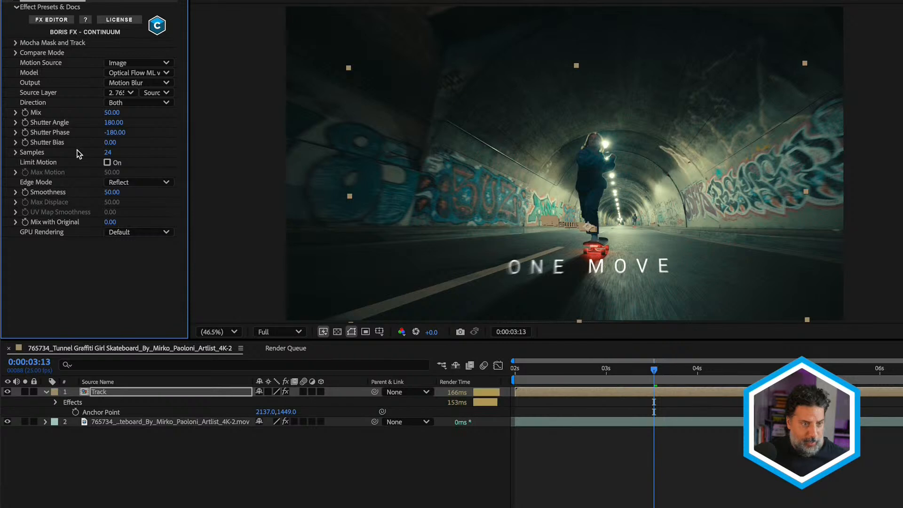
{"action": "right_click", "coordinate": [70, 131]}
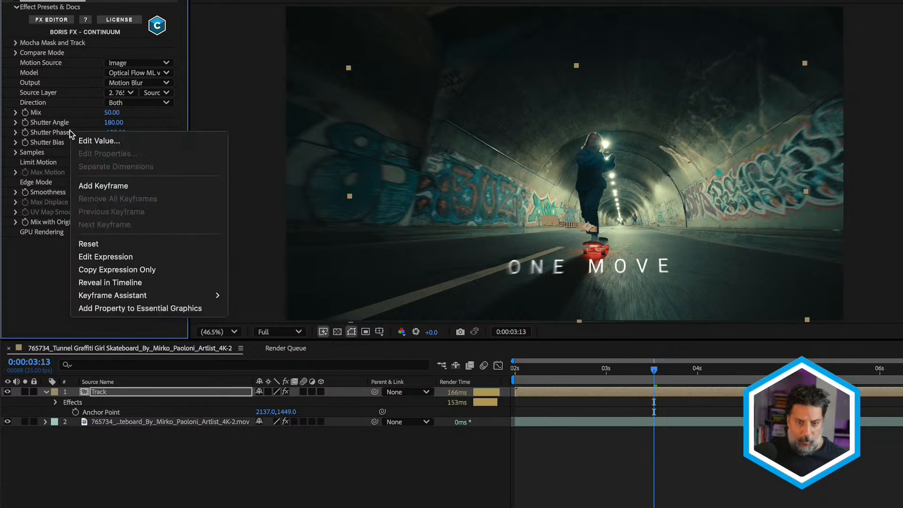
{"action": "left_click", "coordinate": [108, 244]}
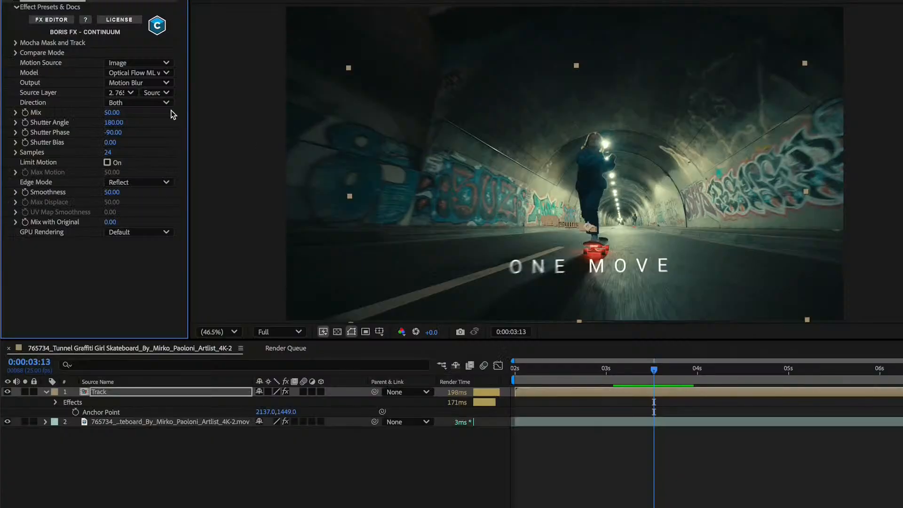
Set the effect's Output to Colorized Flow, review the flow at 0:00:04:10 and switch the Direction to Forward for comparison.
{"action": "left_click", "coordinate": [166, 83]}
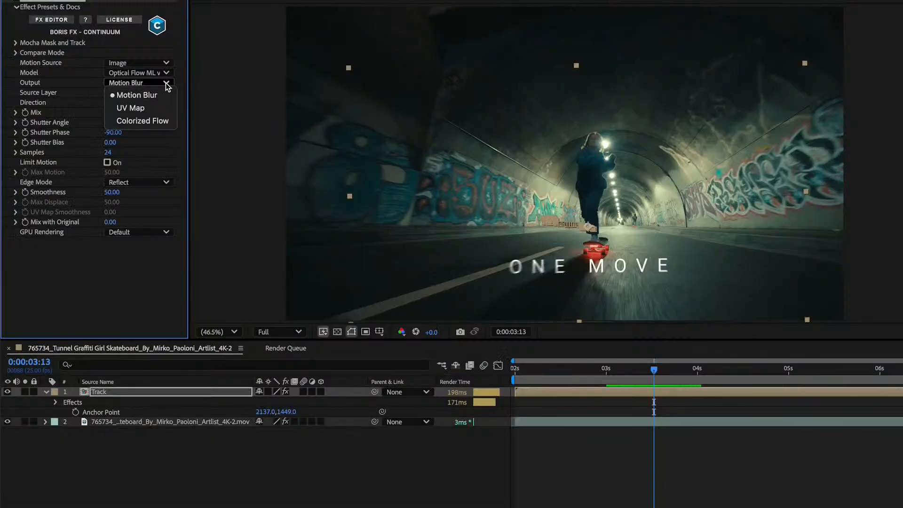
{"action": "left_click", "coordinate": [162, 120]}
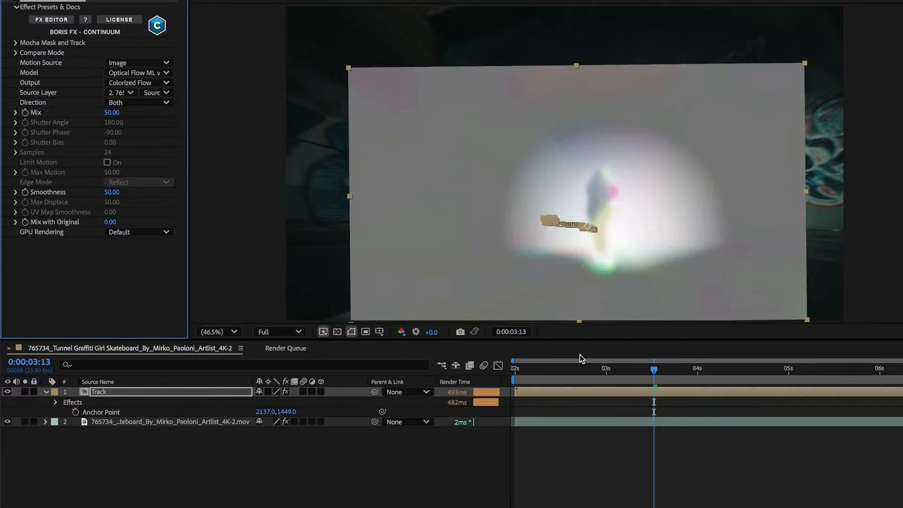
{"action": "left_click_drag", "start_coordinate": [570, 373], "coordinate": [734, 375]}
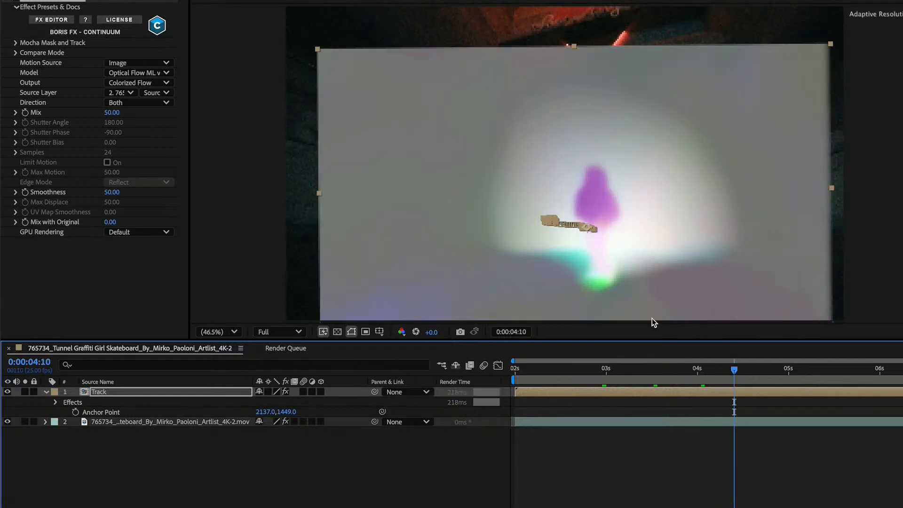
{"action": "left_click", "coordinate": [167, 103]}
{"action": "left_click", "coordinate": [145, 141]}
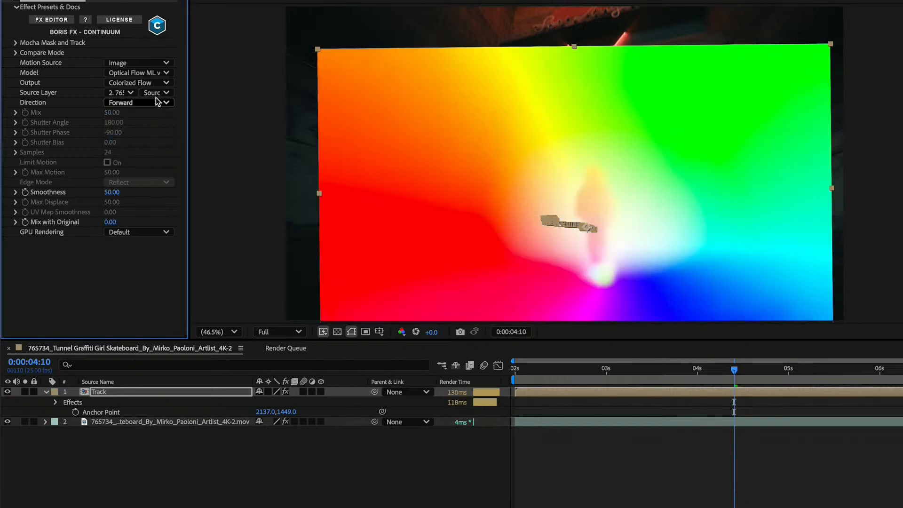
Set the Direction back to Both and the Output back to Motion Blur.
{"action": "left_click", "coordinate": [156, 99]}
{"action": "left_click", "coordinate": [147, 149]}
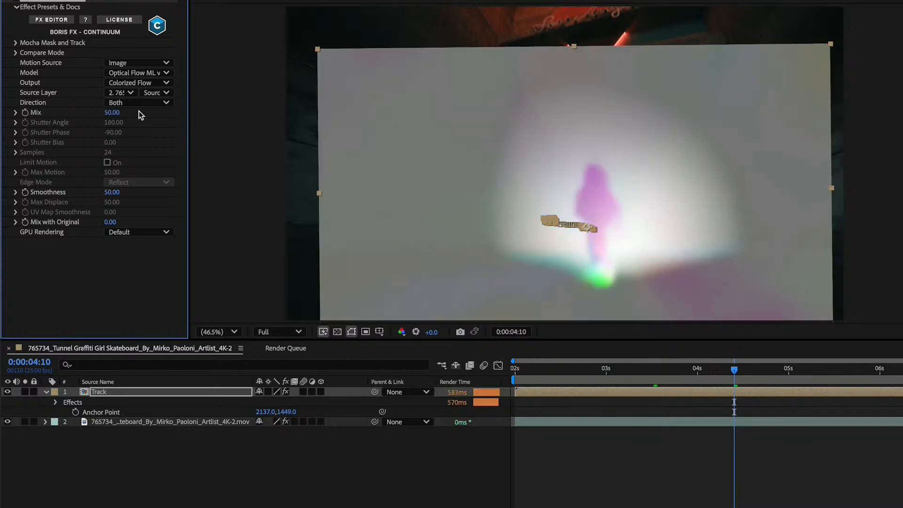
{"action": "left_click", "coordinate": [135, 83]}
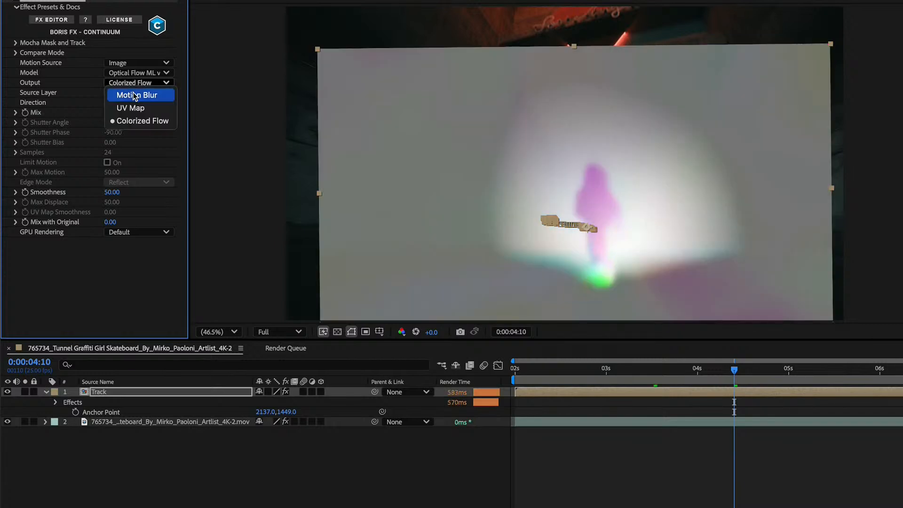
{"action": "left_click", "coordinate": [135, 95]}
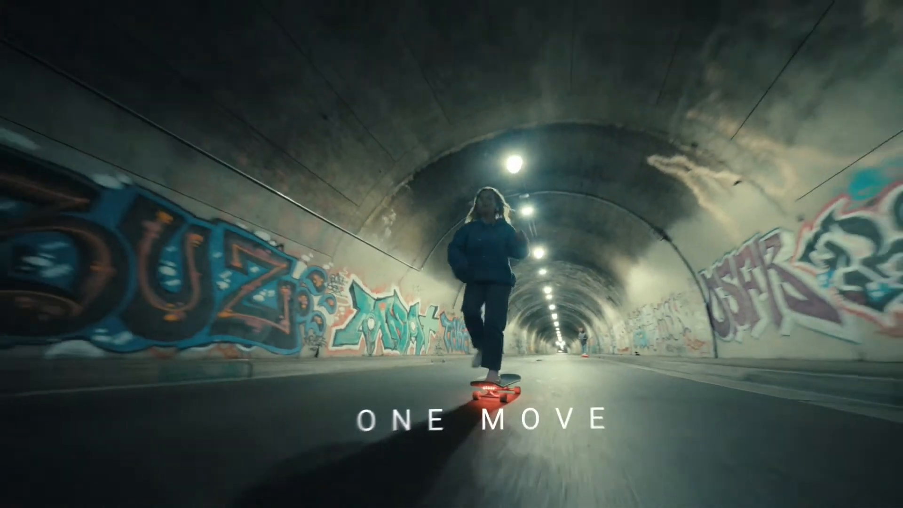
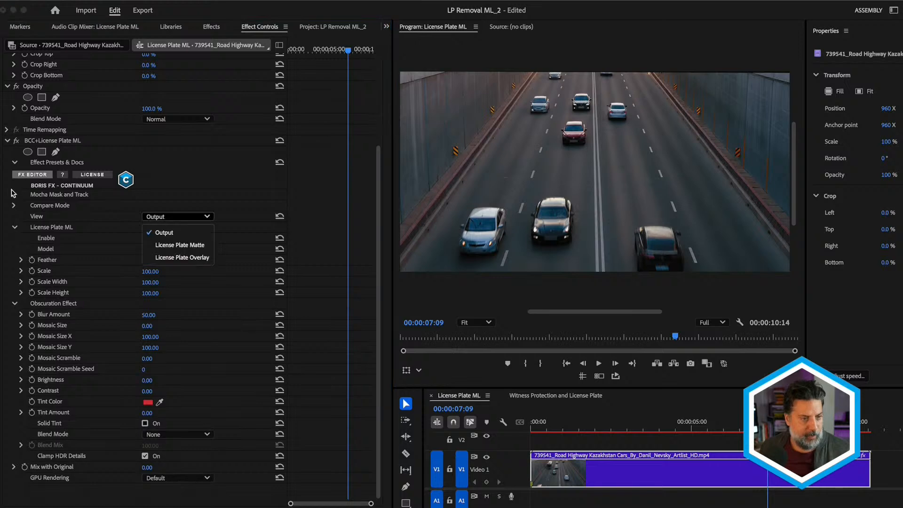
Compare the plate blur Side By Side with the original, review it at 00:00:00:23, and set the Compare Mode back to Off.
{"action": "left_click", "coordinate": [14, 205]}
{"action": "left_click", "coordinate": [14, 205]}
{"action": "left_click", "coordinate": [174, 216]}
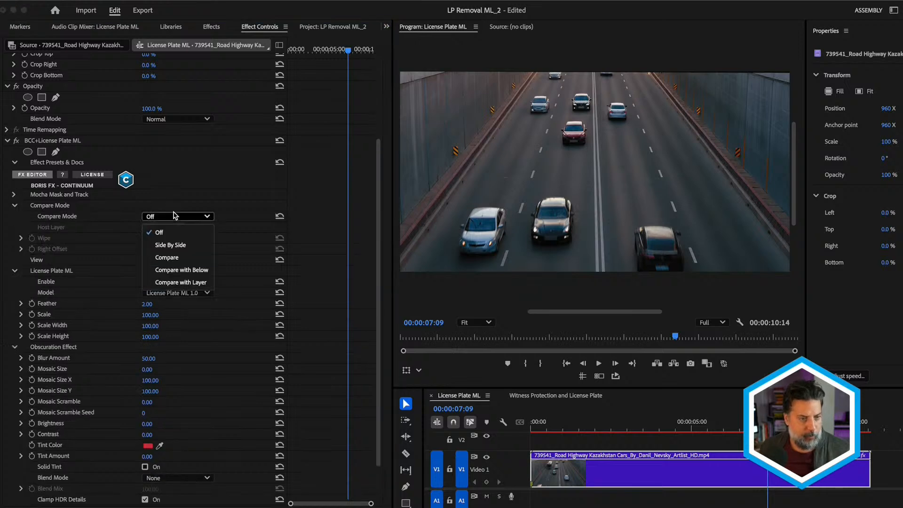
{"action": "left_click", "coordinate": [174, 245]}
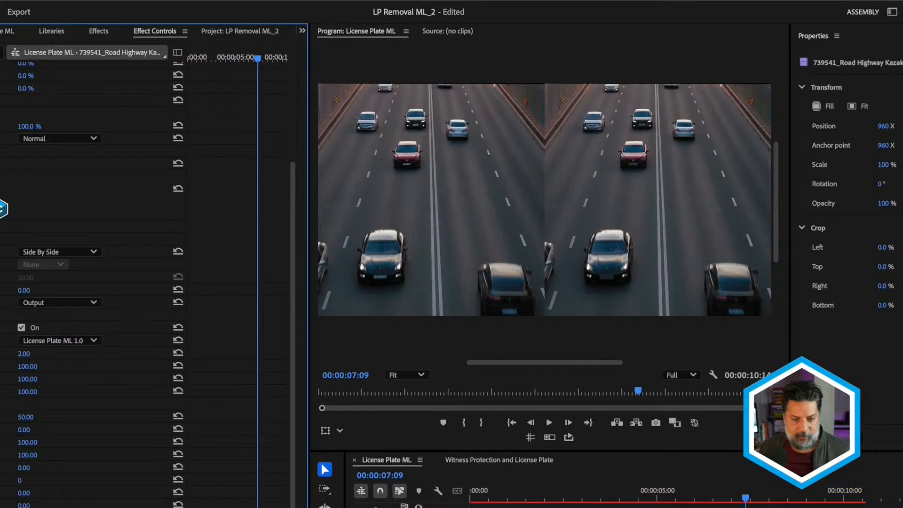
{"action": "left_click_drag", "start_coordinate": [566, 423], "coordinate": [545, 423]}
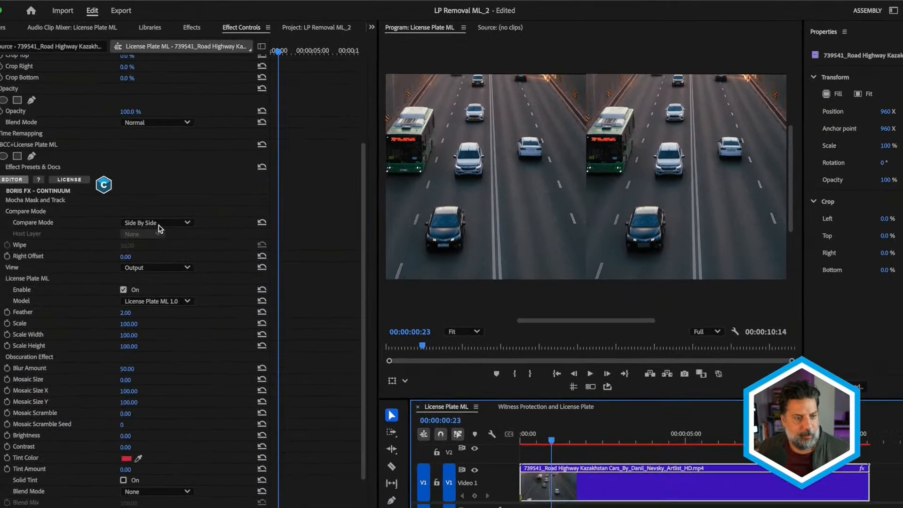
{"action": "left_click", "coordinate": [181, 218]}
{"action": "left_click", "coordinate": [174, 232]}
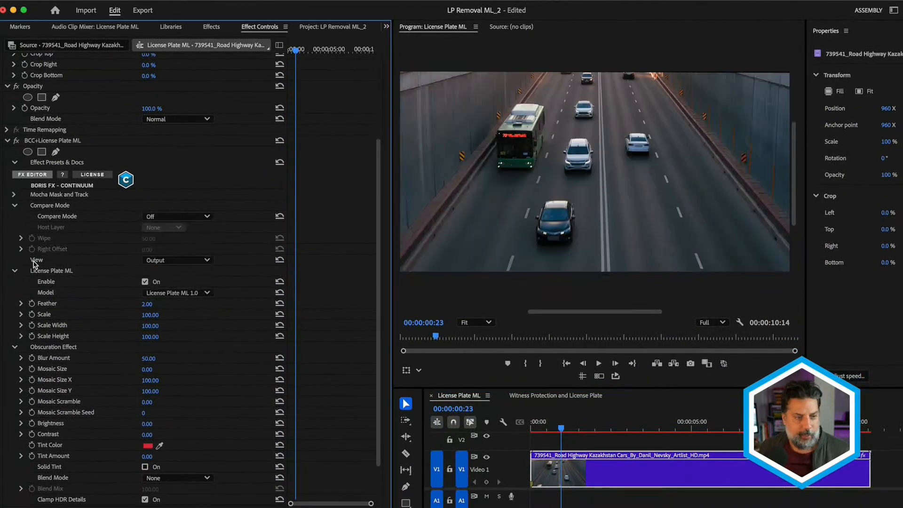
Set the effect's View to License Plate Matte and review the detected plates up to 00:00:07:04.
{"action": "left_click", "coordinate": [192, 261]}
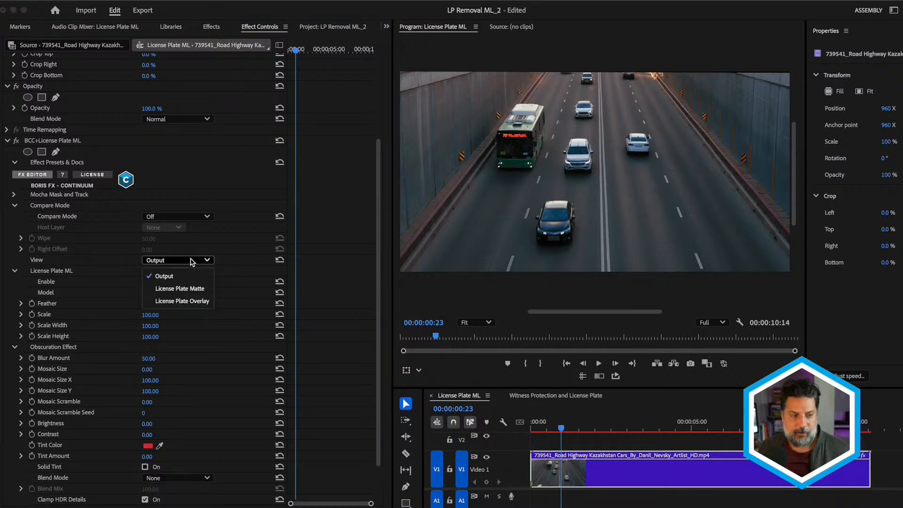
{"action": "left_click", "coordinate": [189, 287]}
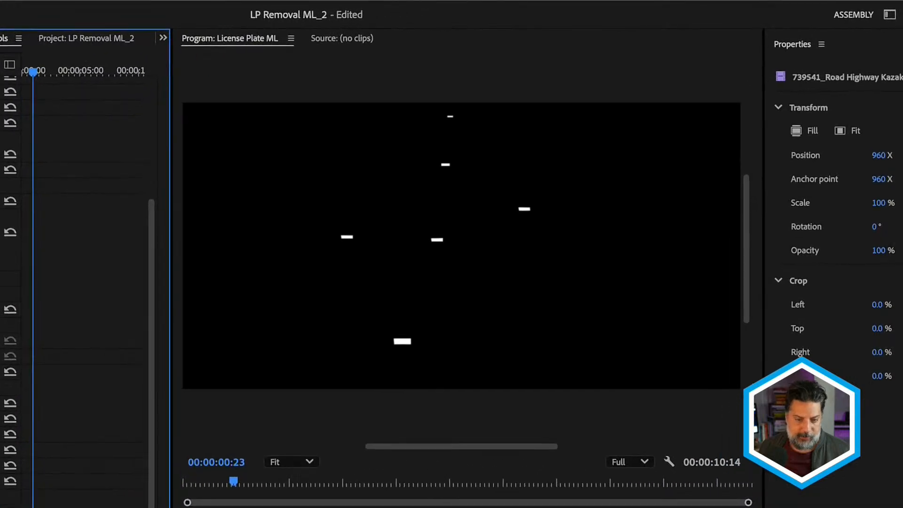
{"action": "left_click_drag", "start_coordinate": [561, 427], "coordinate": [649, 428]}
{"action": "left_click_drag", "start_coordinate": [345, 507], "coordinate": [546, 507]}
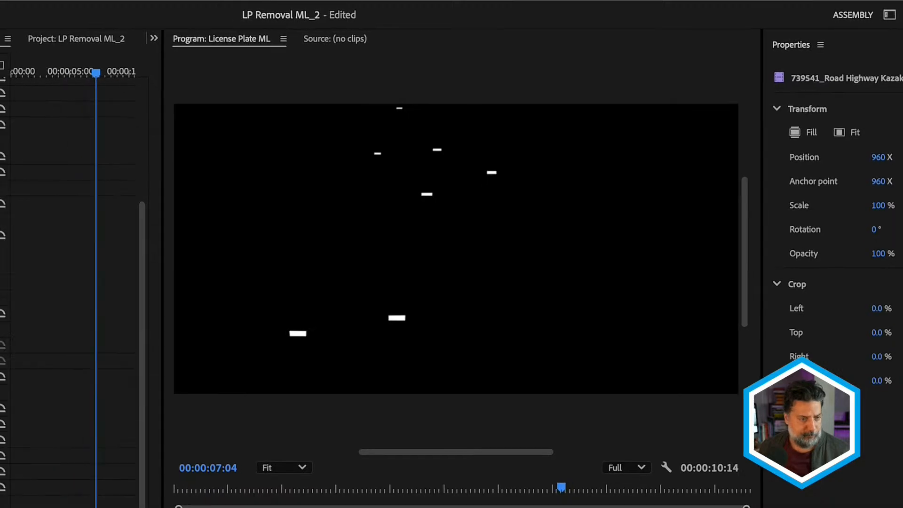
Switch the View to License Plate Overlay and review the highlighted plates through the highway clip.
{"action": "left_click", "coordinate": [202, 260]}
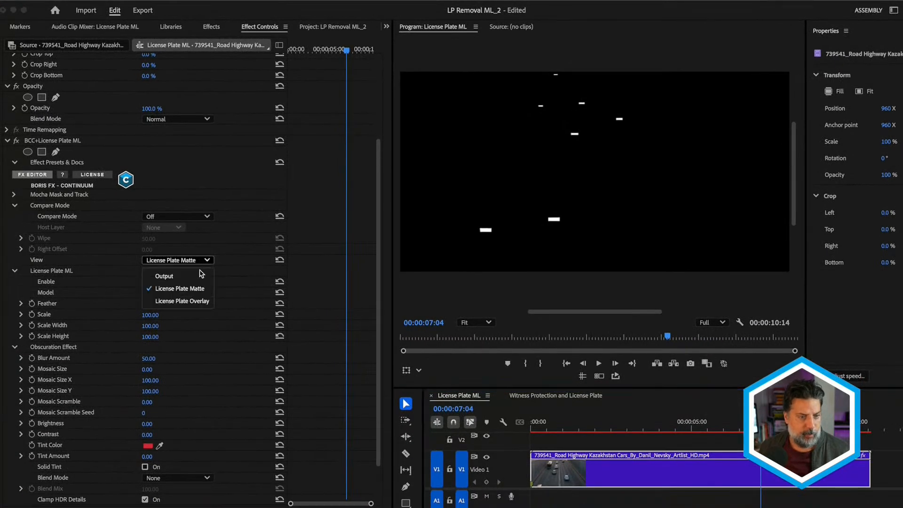
{"action": "left_click", "coordinate": [198, 301]}
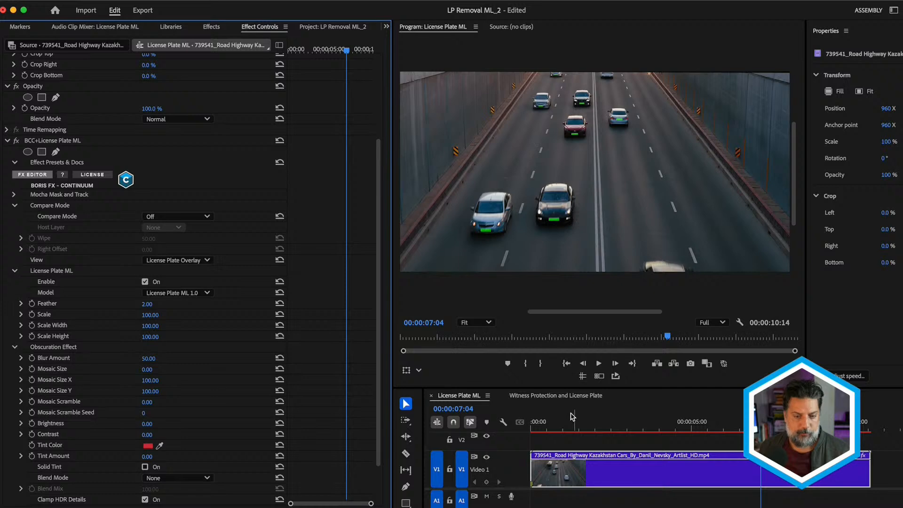
{"action": "left_click_drag", "start_coordinate": [563, 417], "coordinate": [711, 417]}
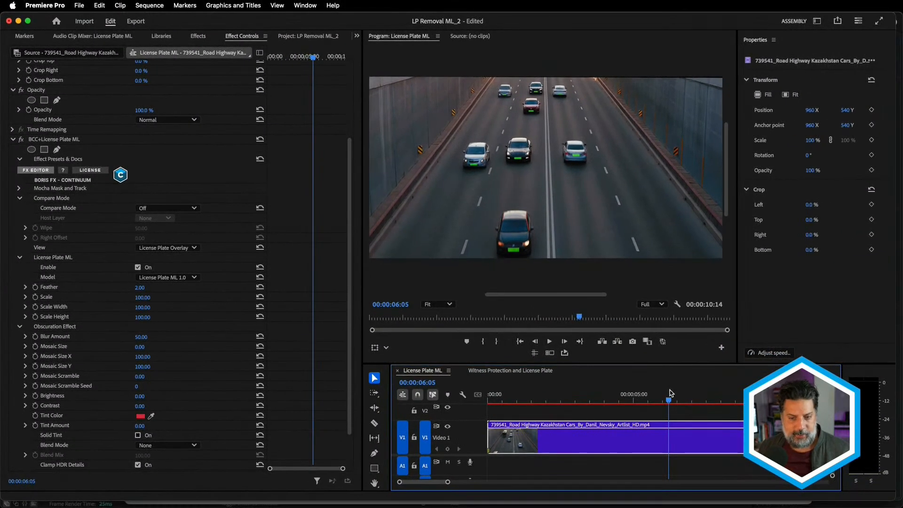
{"action": "key", "text": "ctrl+grave"}
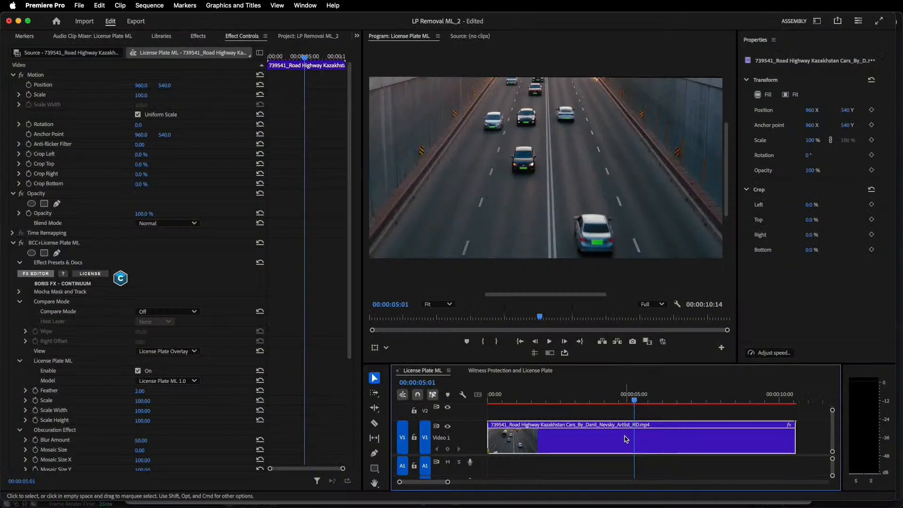
Try the Mosaic Noise preset in the FX Editor, then apply the Yellow Solid Tint preset to the license plates.
{"action": "left_click", "coordinate": [41, 274]}
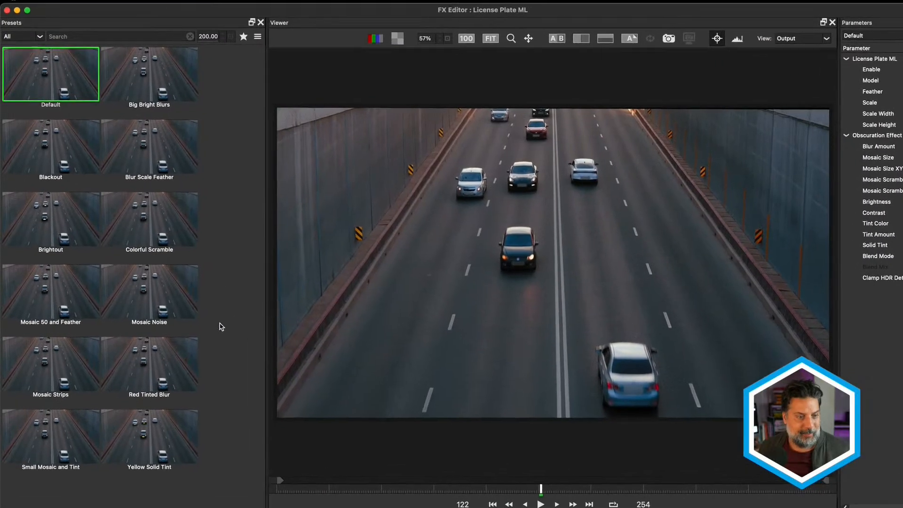
{"action": "left_click", "coordinate": [170, 314]}
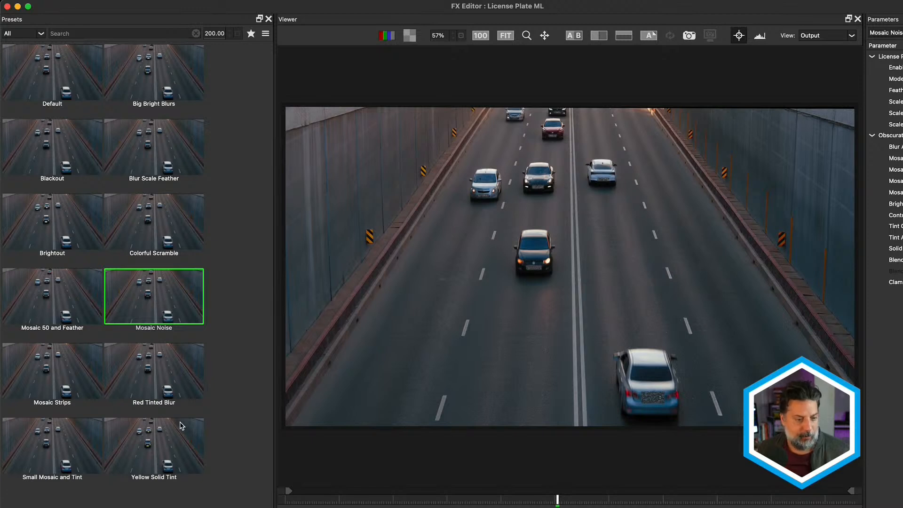
{"action": "left_click", "coordinate": [164, 467]}
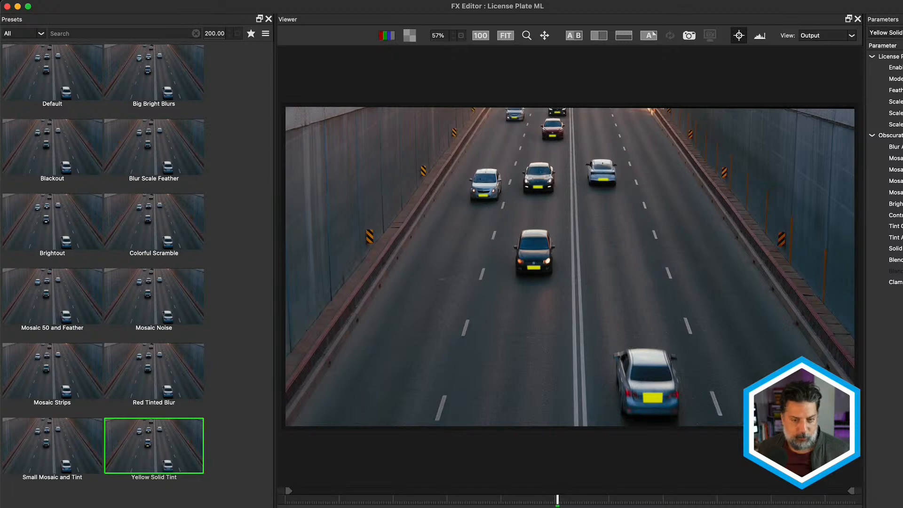
{"action": "left_click", "coordinate": [575, 36]}
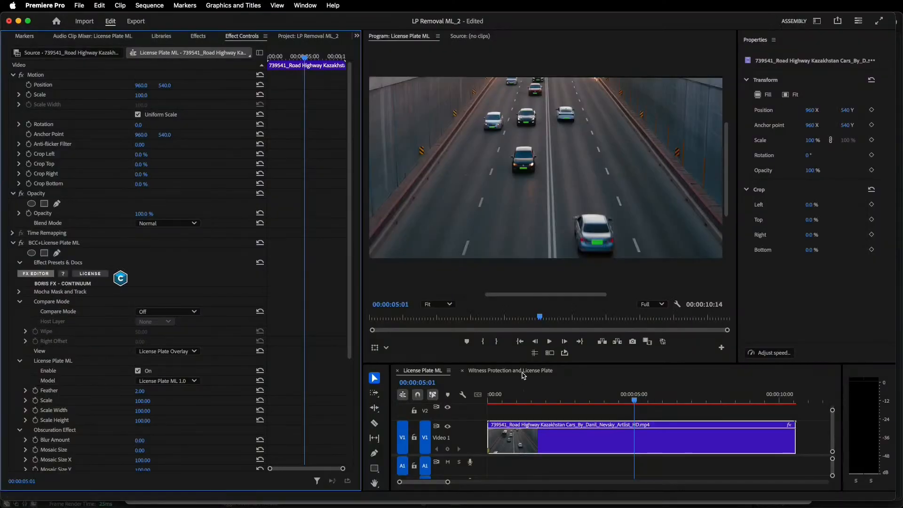
Open the Witness Protection and License Plate sequence and add BCC+Witness Protection ML to the 501A0569.MP4 clip.
{"action": "left_click", "coordinate": [517, 371]}
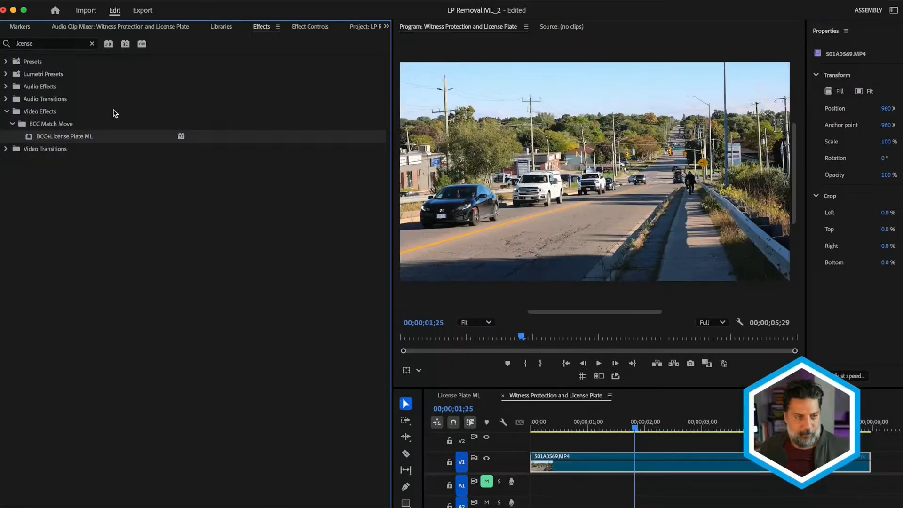
{"action": "left_click", "coordinate": [67, 43]}
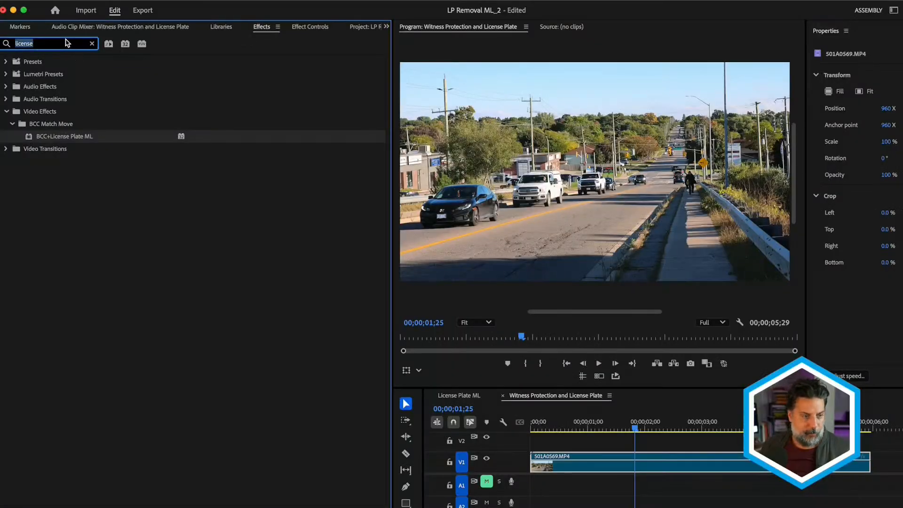
{"action": "type", "text": "witness"}
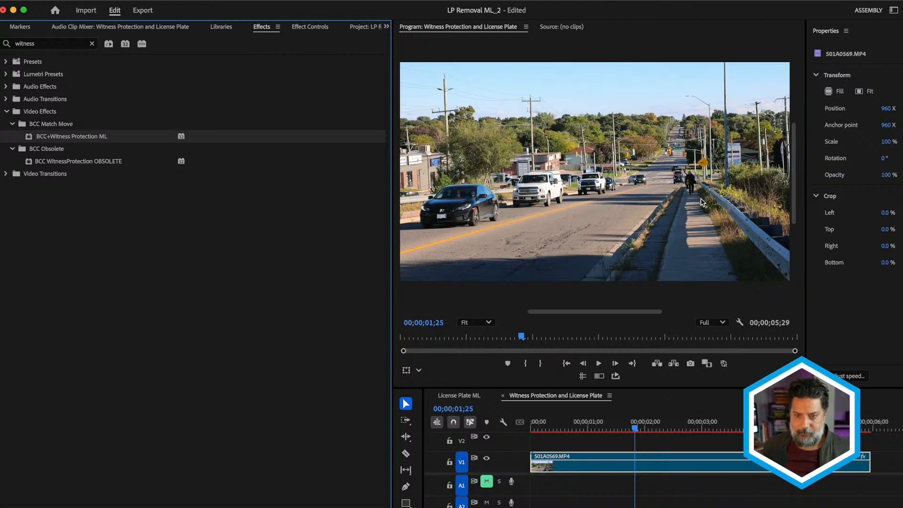
View the program image at 200%, inspect the faces of the cyclist and drivers through the clip, and return to Fit.
{"action": "left_click", "coordinate": [475, 322]}
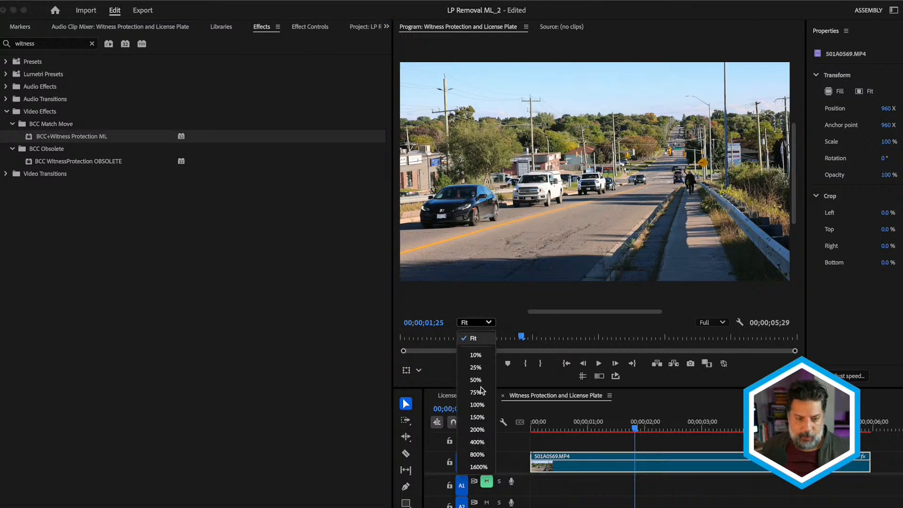
{"action": "left_click", "coordinate": [477, 430]}
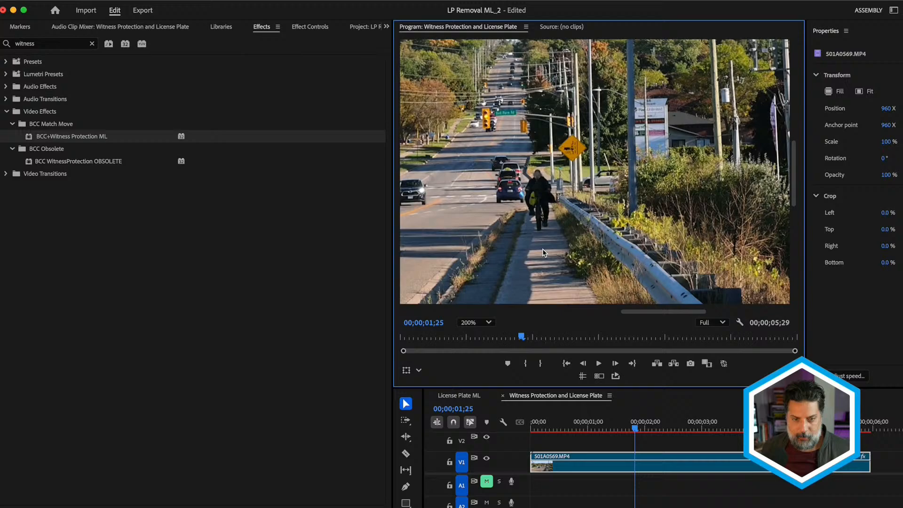
{"action": "key", "text": "space"}
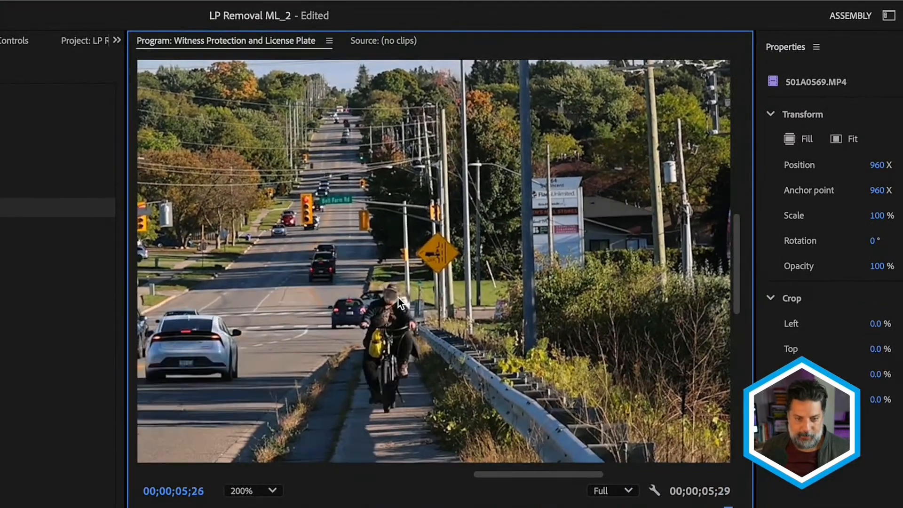
{"action": "left_click_drag", "start_coordinate": [515, 475], "coordinate": [345, 455]}
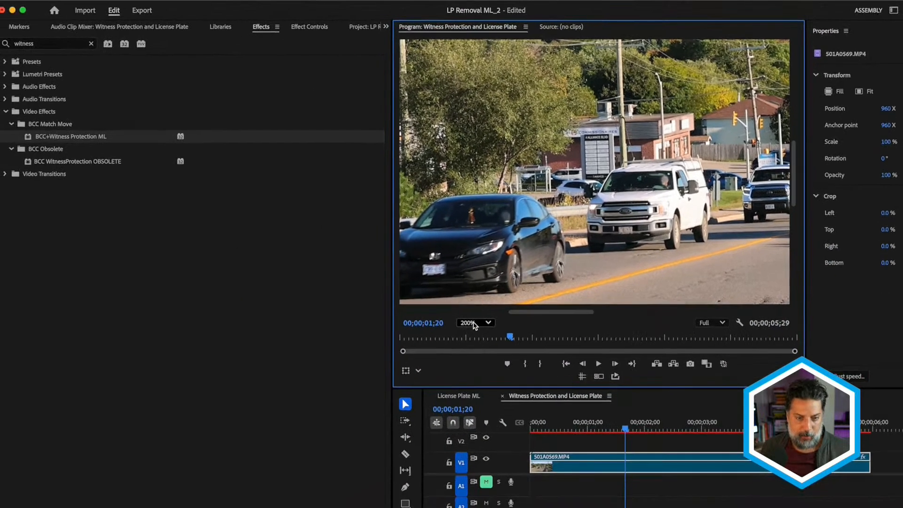
{"action": "left_click", "coordinate": [248, 491]}
{"action": "left_click", "coordinate": [473, 339]}
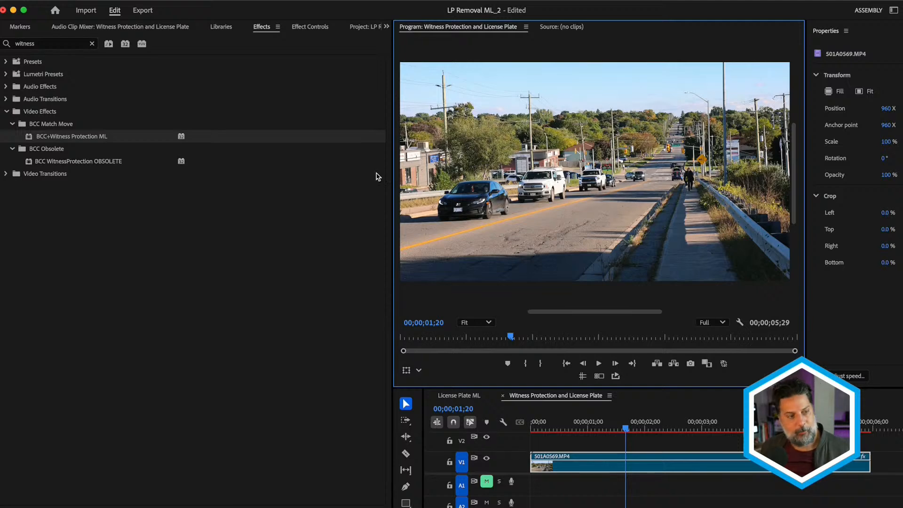
Add BCC+License Plate ML to the 501A0569.MP4 clip and review the car plates at 00;00;01;10.
{"action": "left_click", "coordinate": [47, 45]}
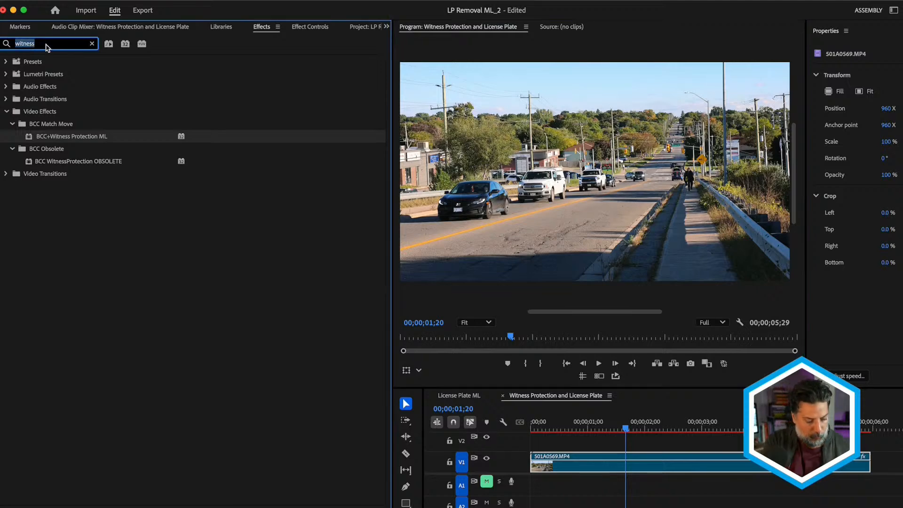
{"action": "type", "text": "license"}
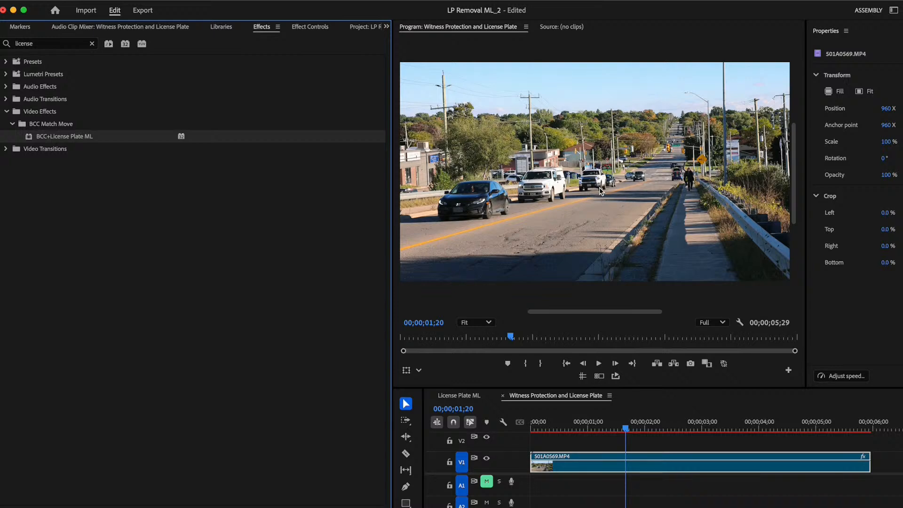
{"action": "left_click_drag", "start_coordinate": [563, 424], "coordinate": [506, 421]}
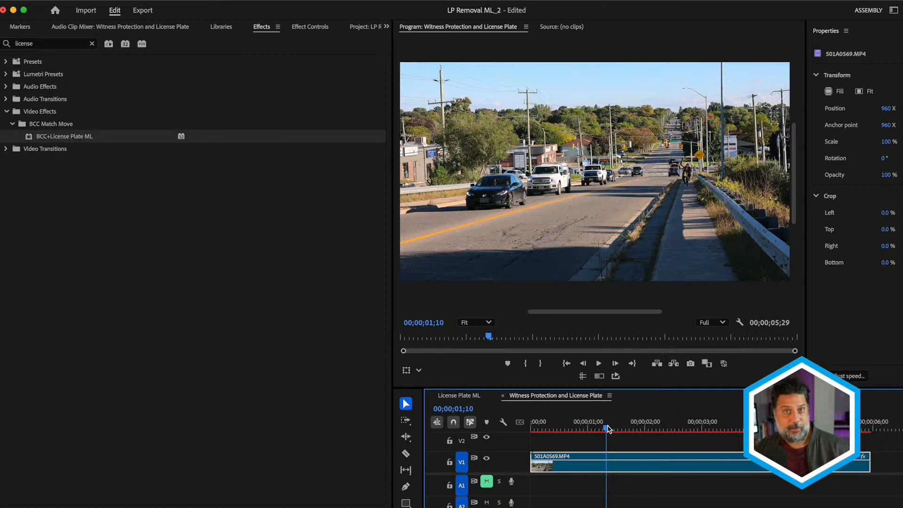
Launch Mocha masking from the BCC+Witness Protection ML effect on the 501A0569.MP4 clip.
{"action": "left_click", "coordinate": [606, 462]}
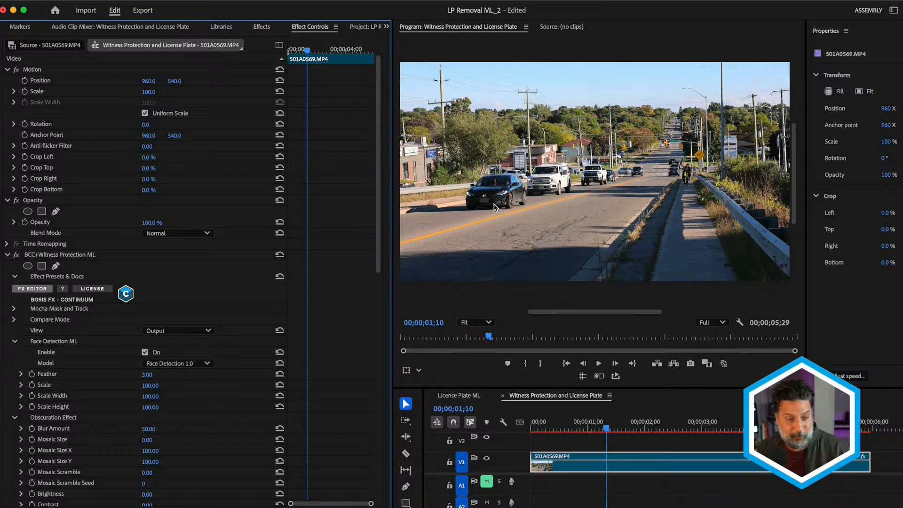
{"action": "left_click", "coordinate": [14, 309]}
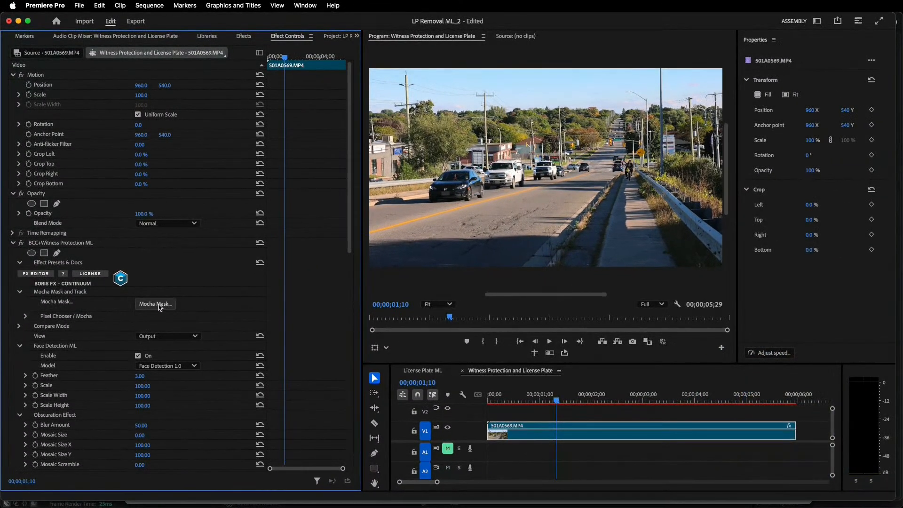
{"action": "left_click", "coordinate": [159, 306]}
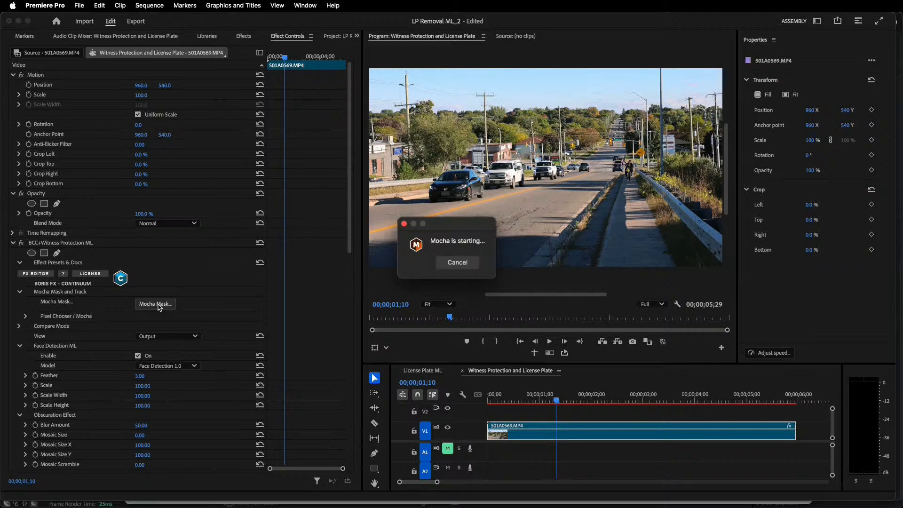
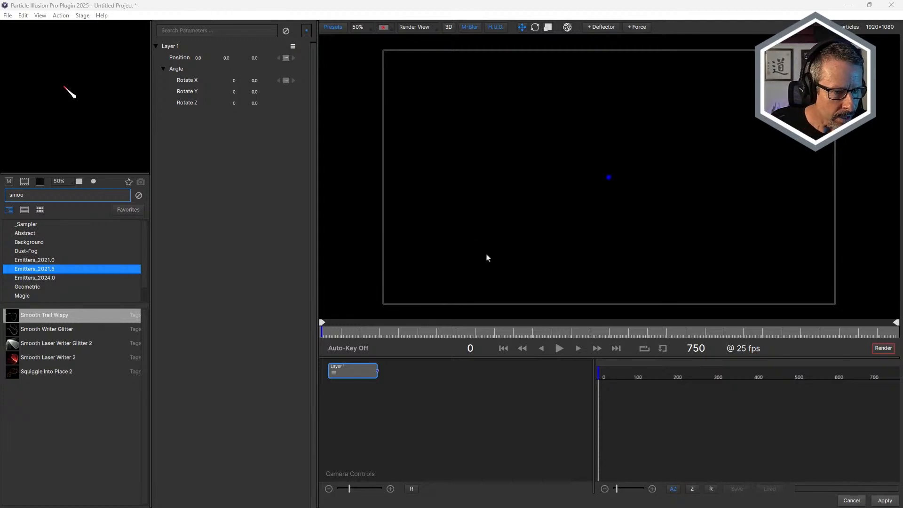
Add the Smooth Trail Wispy emitter to Layer 1 and scrub to frame 147 to preview it.
{"action": "mouse_move", "coordinate": [40, 321]}
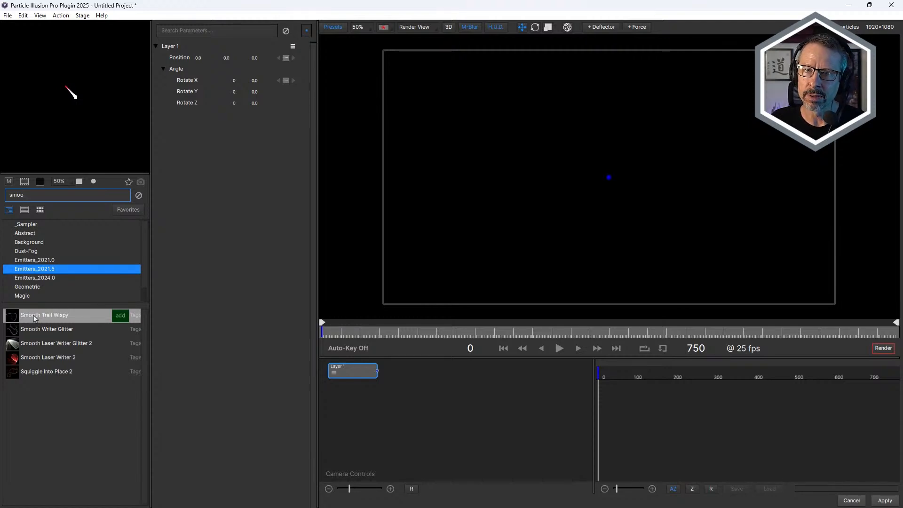
{"action": "left_click", "coordinate": [120, 316]}
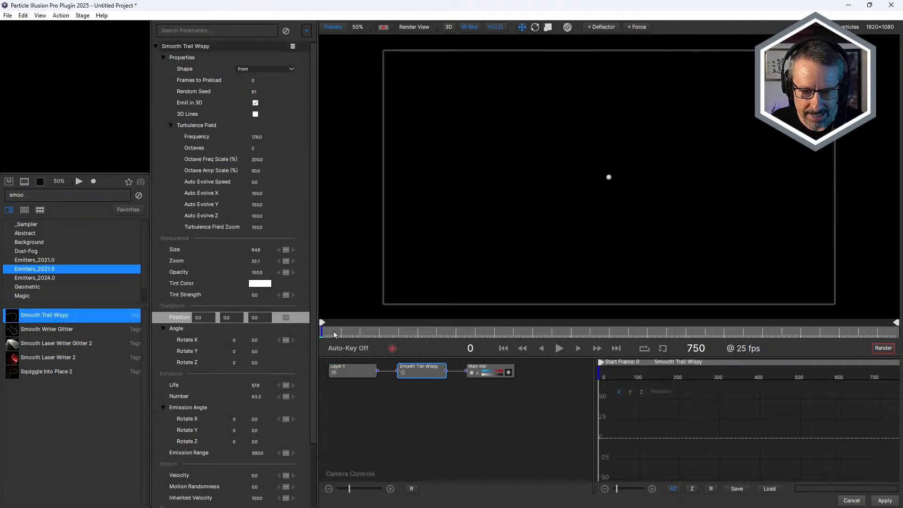
{"action": "left_click_drag", "start_coordinate": [335, 334], "coordinate": [434, 332]}
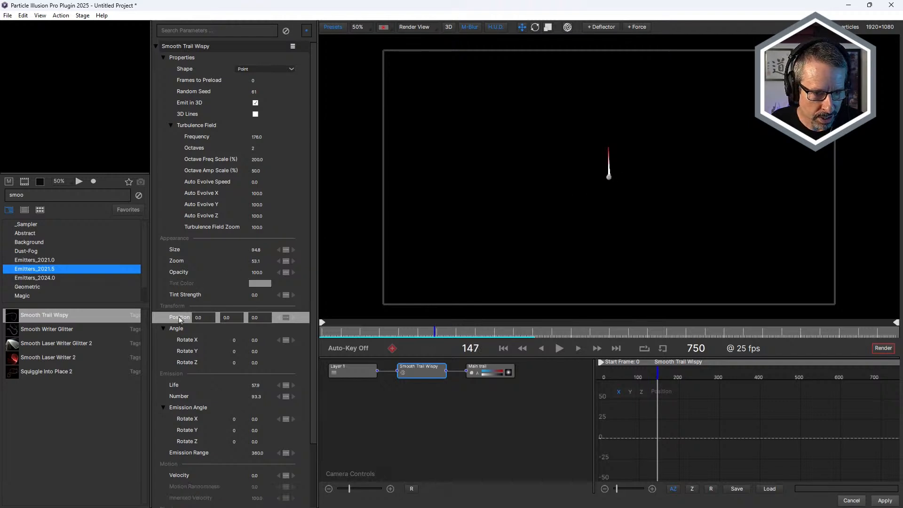
Load the heartbeat-pulse path preset for the emitter's Position and apply it with scale 1.00 and rotation angle 0.
{"action": "right_click", "coordinate": [179, 319]}
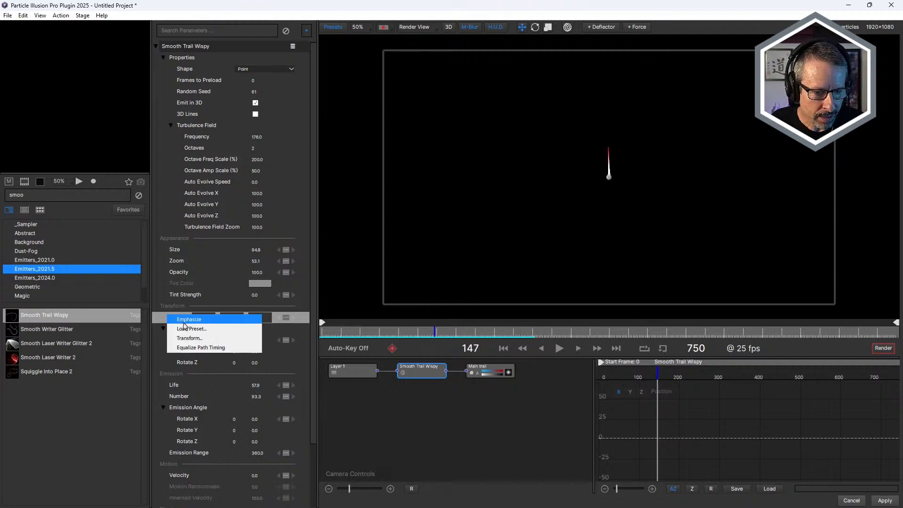
{"action": "left_click", "coordinate": [188, 329]}
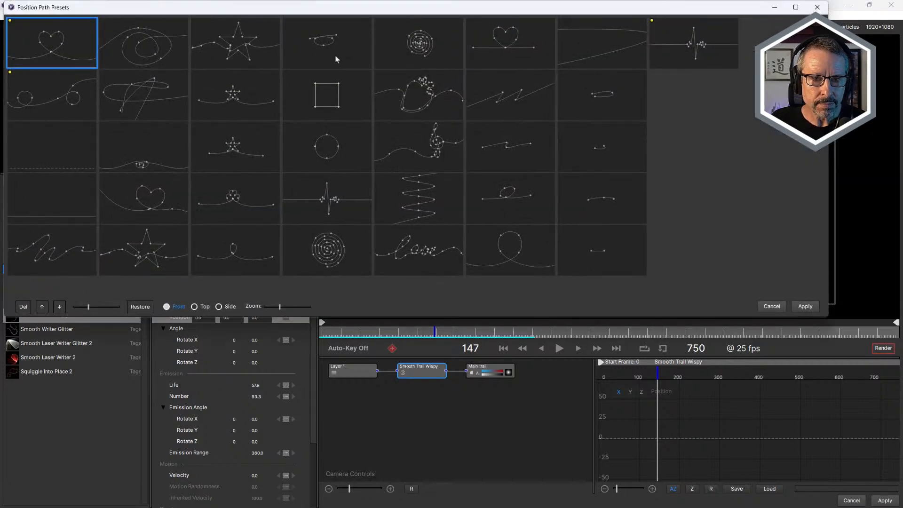
{"action": "left_click", "coordinate": [328, 198]}
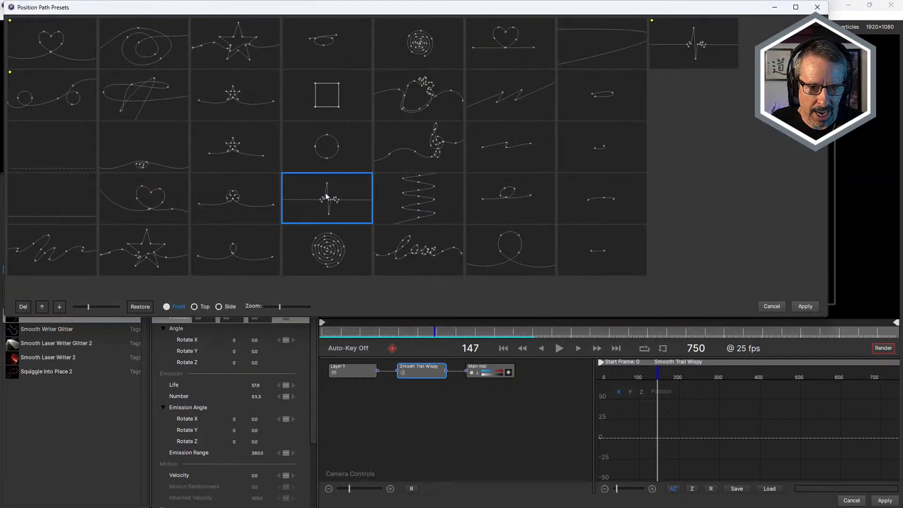
{"action": "left_click", "coordinate": [805, 306]}
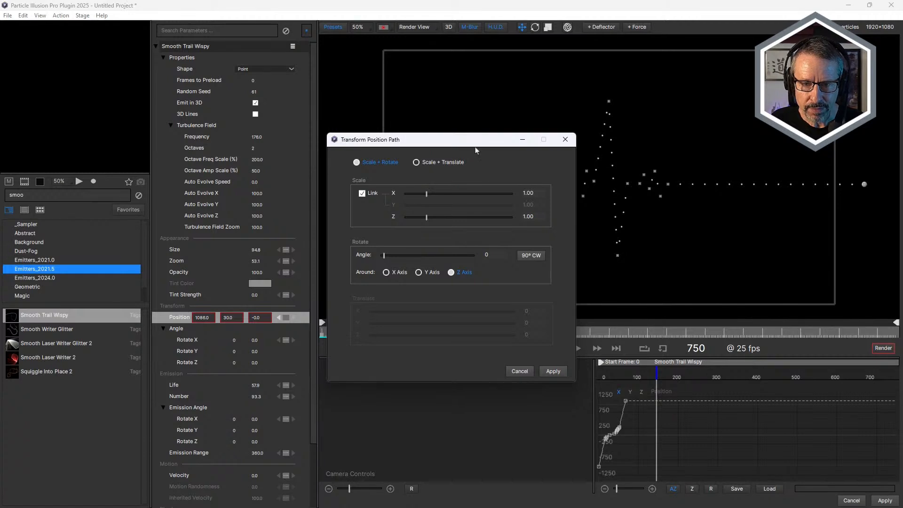
{"action": "left_click_drag", "start_coordinate": [475, 150], "coordinate": [404, 191]}
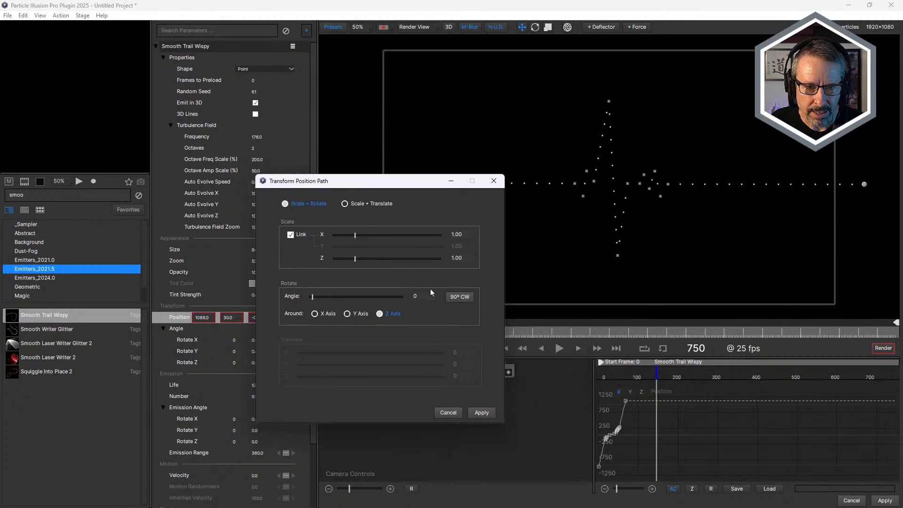
{"action": "left_click", "coordinate": [482, 412]}
Scrub through the heartbeat path animation to review the trail and examine the Position curve up close.
{"action": "left_click", "coordinate": [341, 333]}
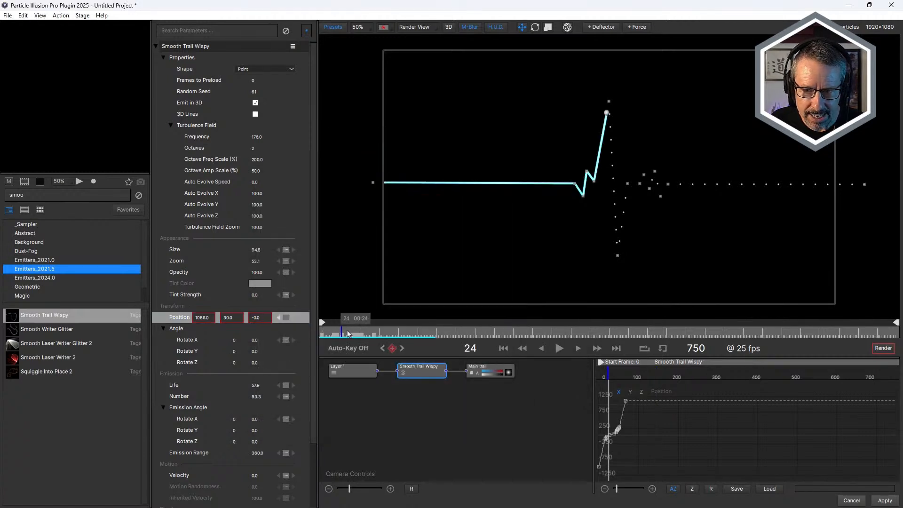
{"action": "left_click_drag", "start_coordinate": [342, 333], "coordinate": [376, 333]}
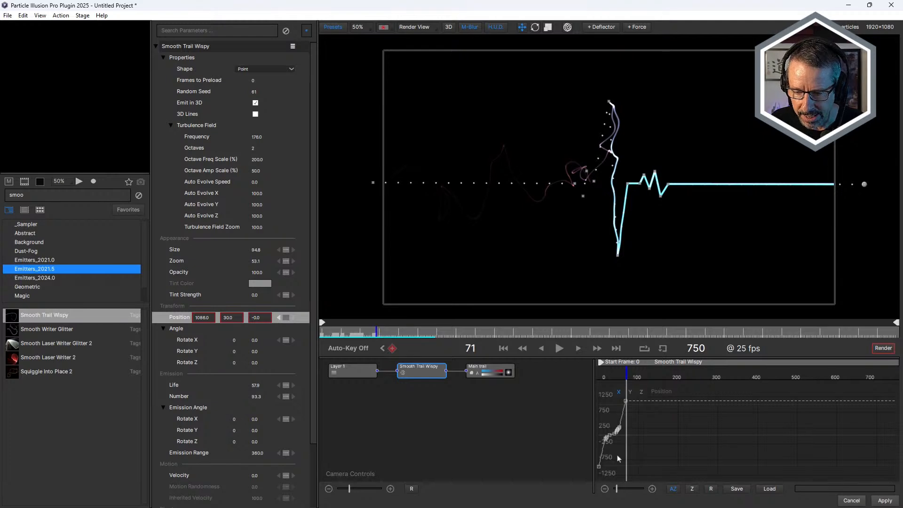
{"action": "left_click_drag", "start_coordinate": [617, 490], "coordinate": [626, 491]}
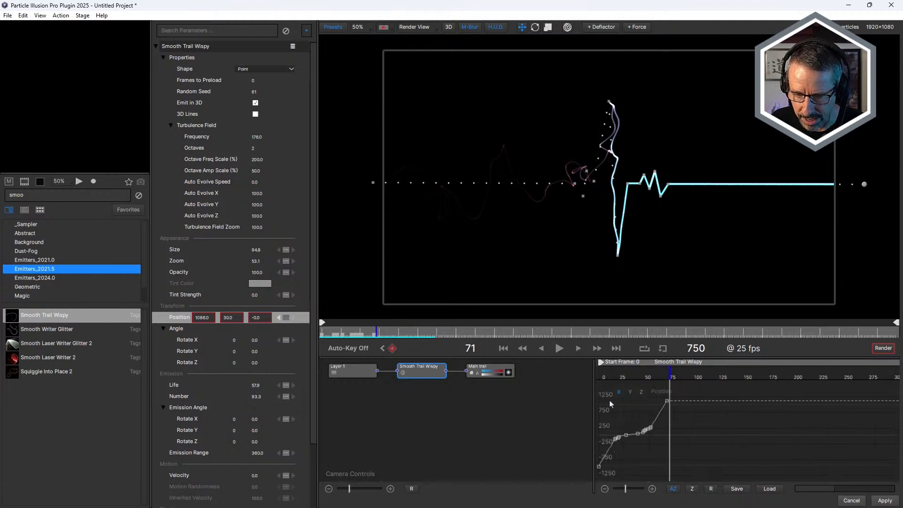
{"action": "left_click_drag", "start_coordinate": [355, 333], "coordinate": [337, 335]}
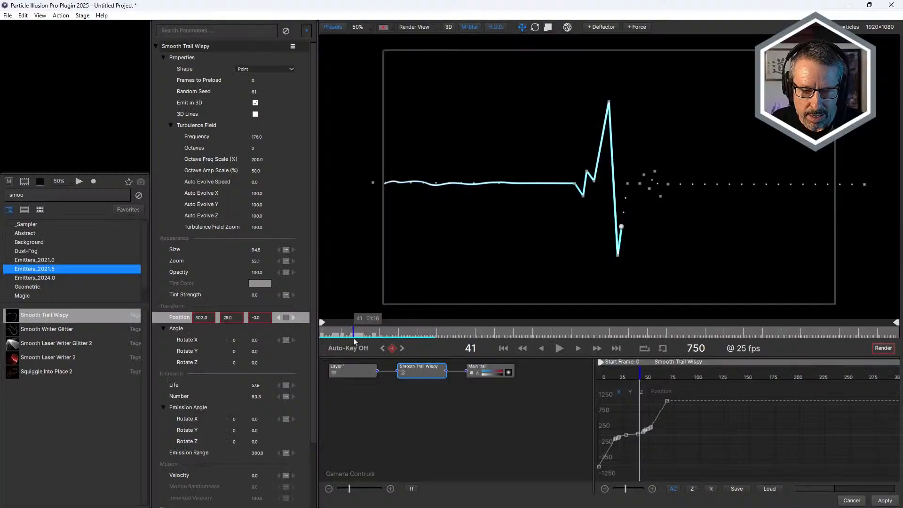
{"action": "left_click_drag", "start_coordinate": [354, 339], "coordinate": [361, 337]}
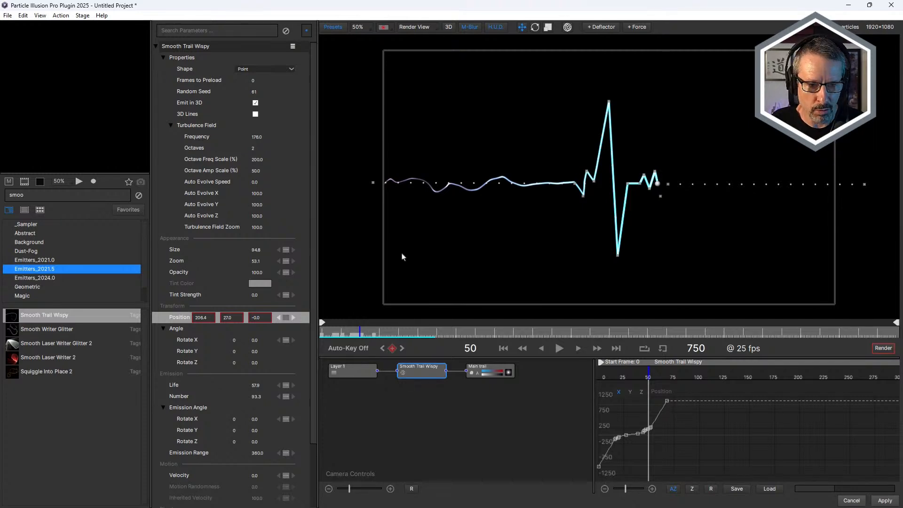
Repeat the Position animation for 4 total cycles with 19 frames between cycles, holding the last key value between cycles.
{"action": "right_click", "coordinate": [178, 321]}
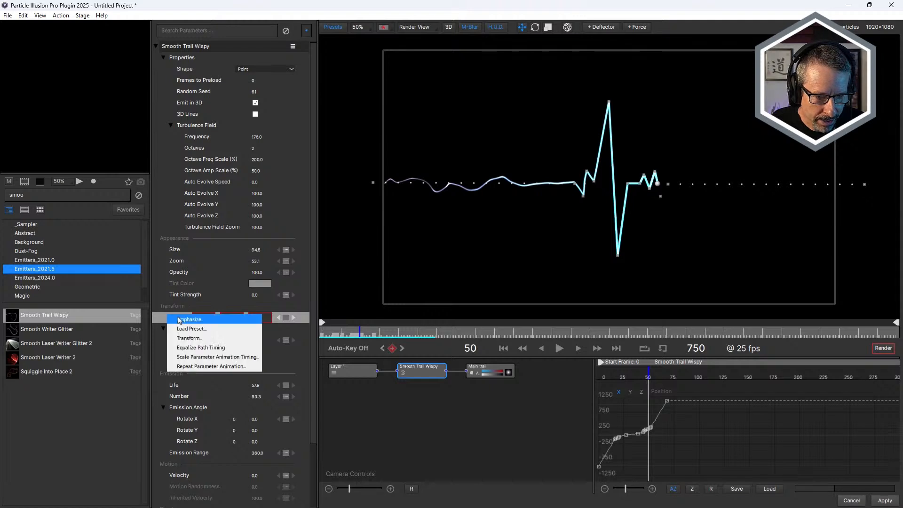
{"action": "left_click", "coordinate": [197, 367]}
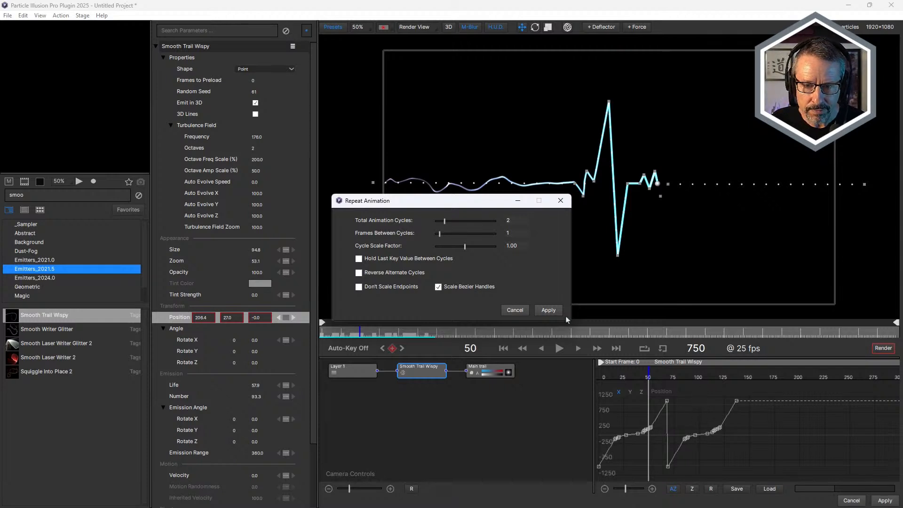
{"action": "left_click_drag", "start_coordinate": [451, 204], "coordinate": [419, 225]}
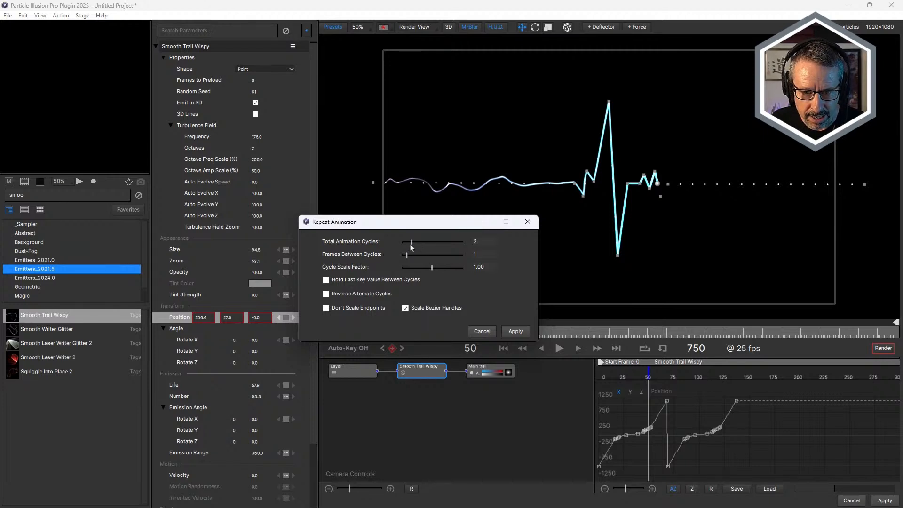
{"action": "left_click_drag", "start_coordinate": [411, 244], "coordinate": [423, 248]}
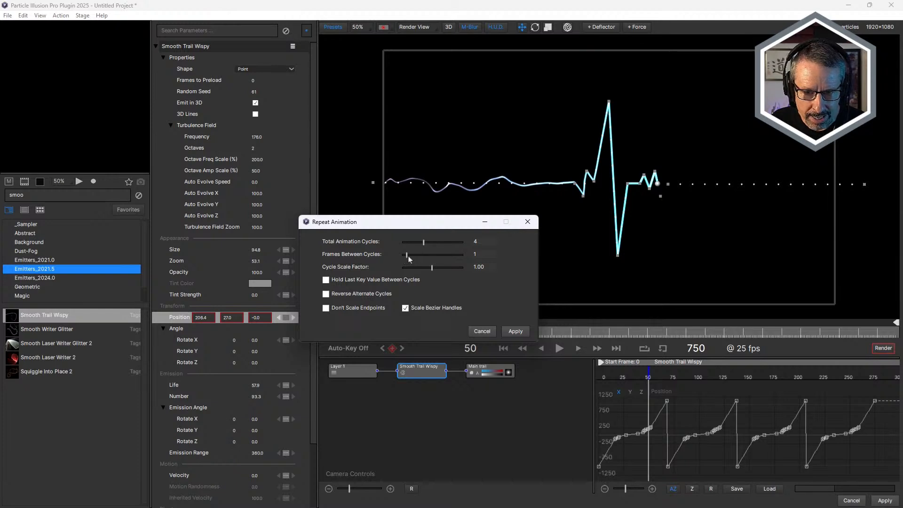
{"action": "left_click_drag", "start_coordinate": [408, 259], "coordinate": [410, 262]}
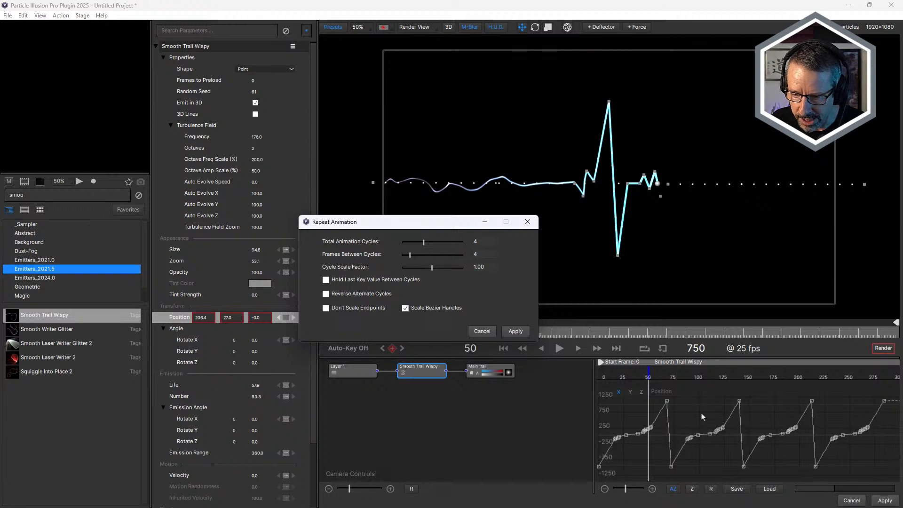
{"action": "left_click", "coordinate": [326, 280]}
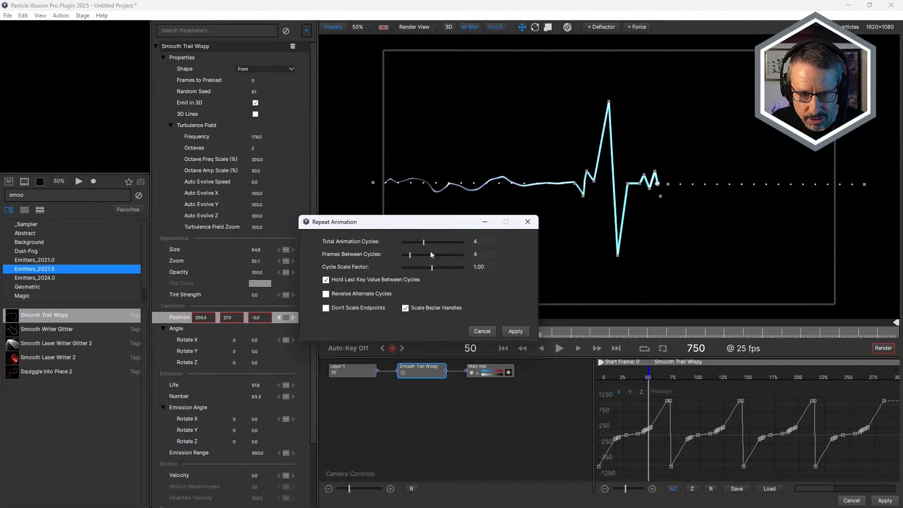
{"action": "left_click_drag", "start_coordinate": [410, 257], "coordinate": [427, 259]}
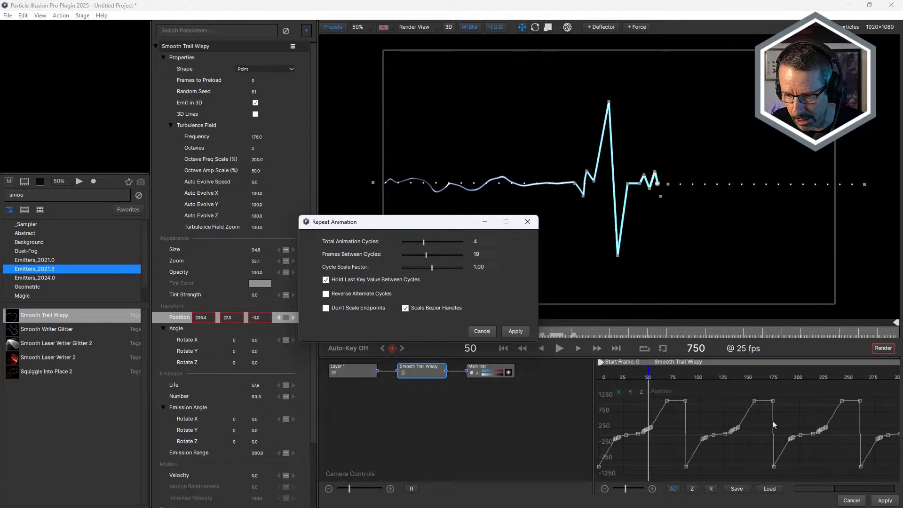
{"action": "left_click", "coordinate": [515, 331]}
Scrub the repeated animation back to frame 0 and undo the Position animation repeat.
{"action": "left_click_drag", "start_coordinate": [344, 332], "coordinate": [320, 331]}
{"action": "key", "text": "ctrl+z"}
{"action": "key", "text": "ctrl+z"}
{"action": "key", "text": "ctrl+z"}
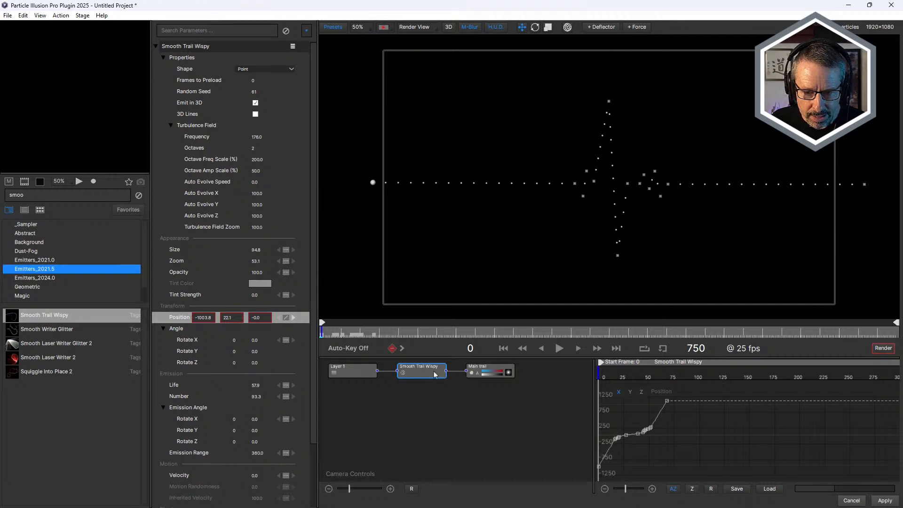
Repeat the Position animation for 4 total cycles with alternate cycles reversed and 1 frame between cycles.
{"action": "right_click", "coordinate": [168, 315]}
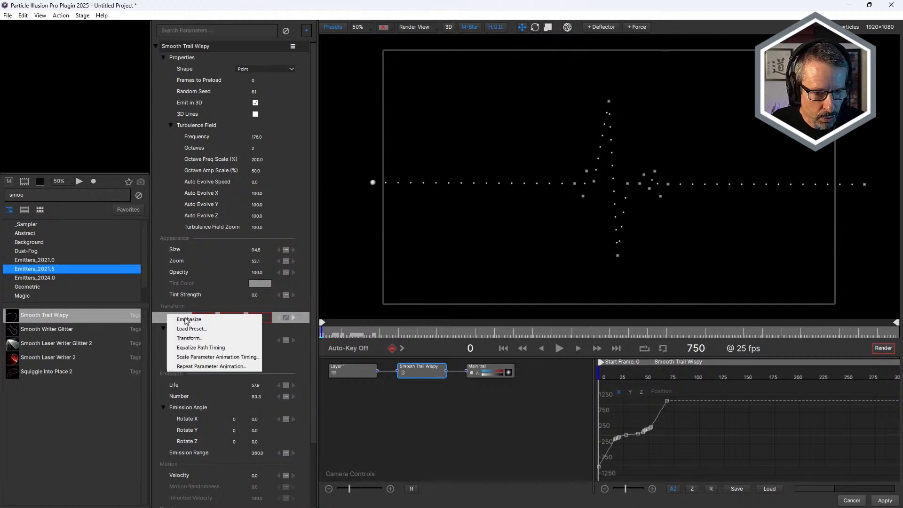
{"action": "left_click", "coordinate": [203, 366]}
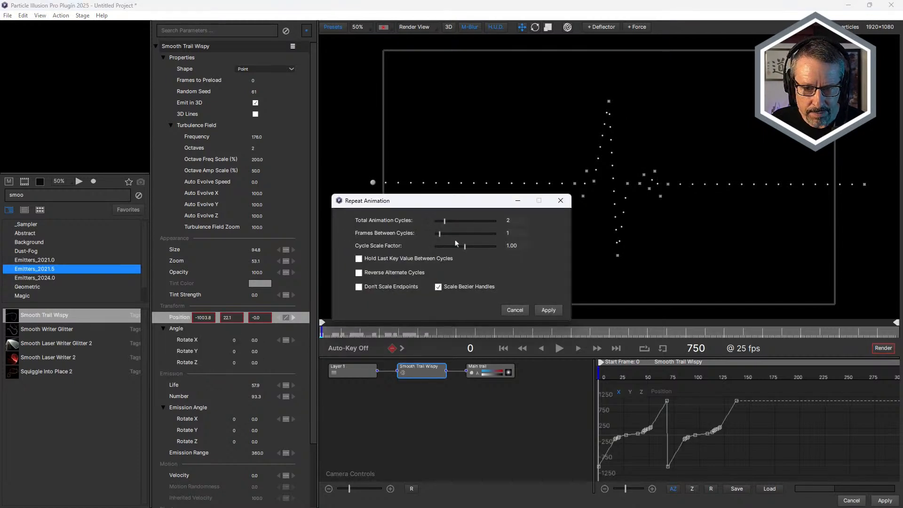
{"action": "left_click", "coordinate": [359, 273]}
{"action": "left_click_drag", "start_coordinate": [446, 222], "coordinate": [459, 227]}
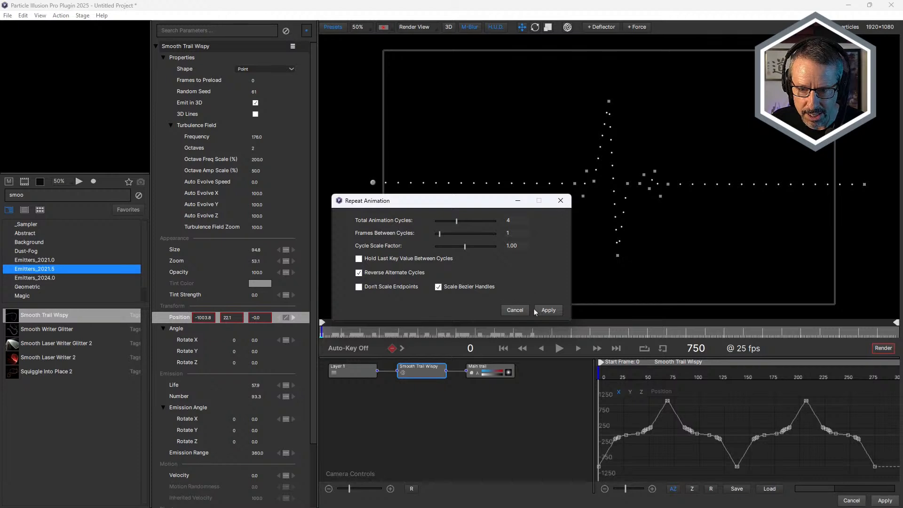
{"action": "left_click", "coordinate": [551, 311]}
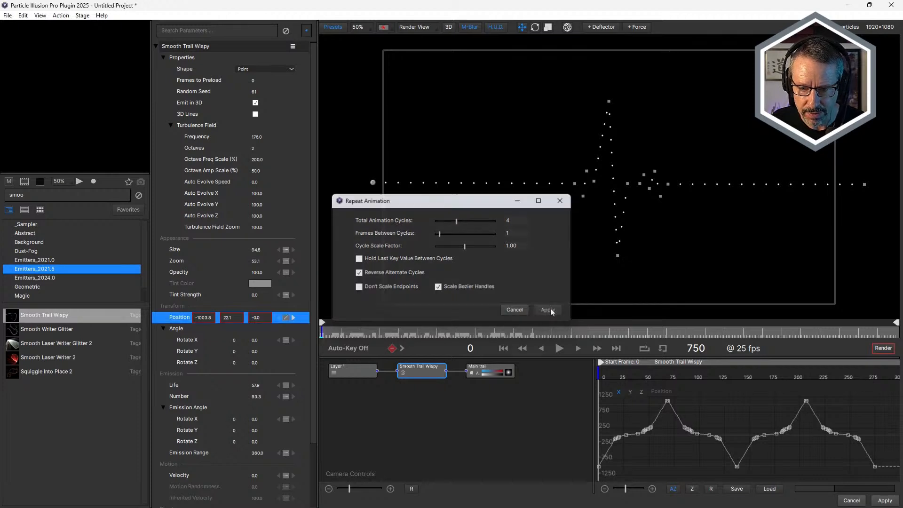
Play the back-and-forth trail animation from the start, and undo the reversed-cycle repeat.
{"action": "left_click_drag", "start_coordinate": [361, 330], "coordinate": [322, 328]}
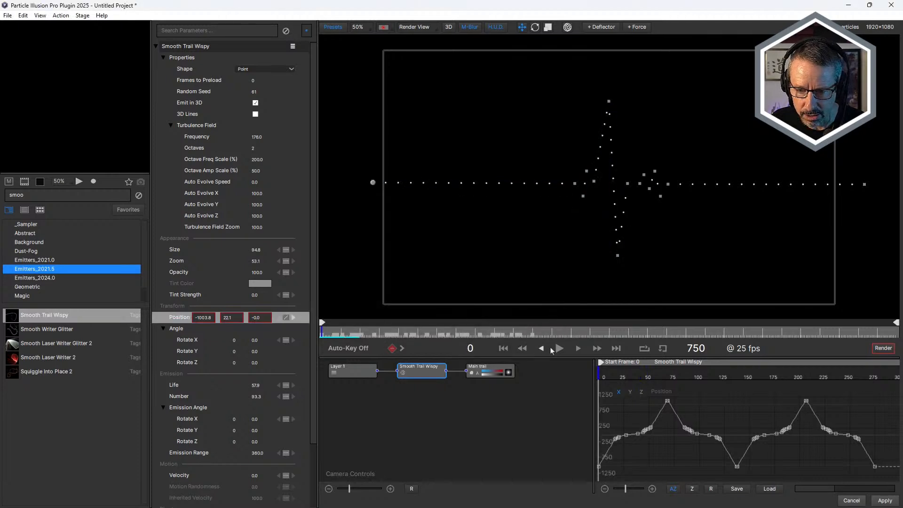
{"action": "left_click", "coordinate": [559, 348]}
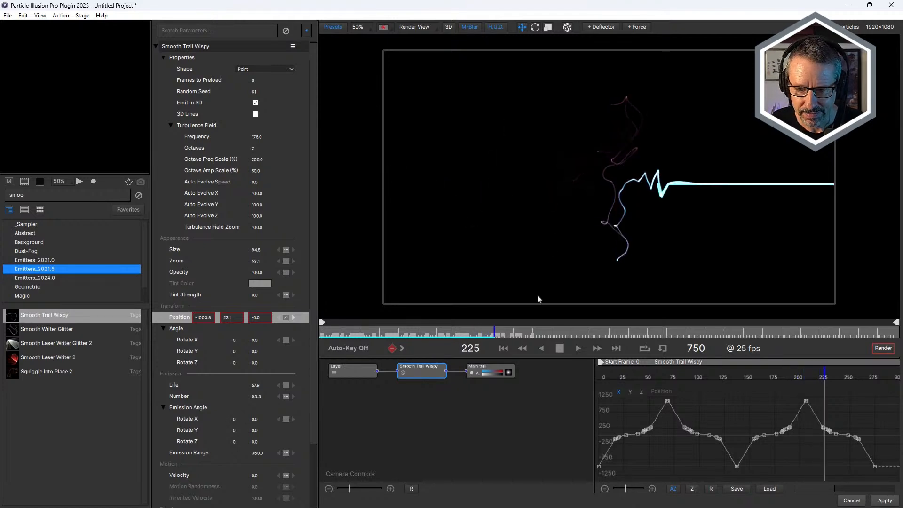
{"action": "left_click", "coordinate": [562, 348]}
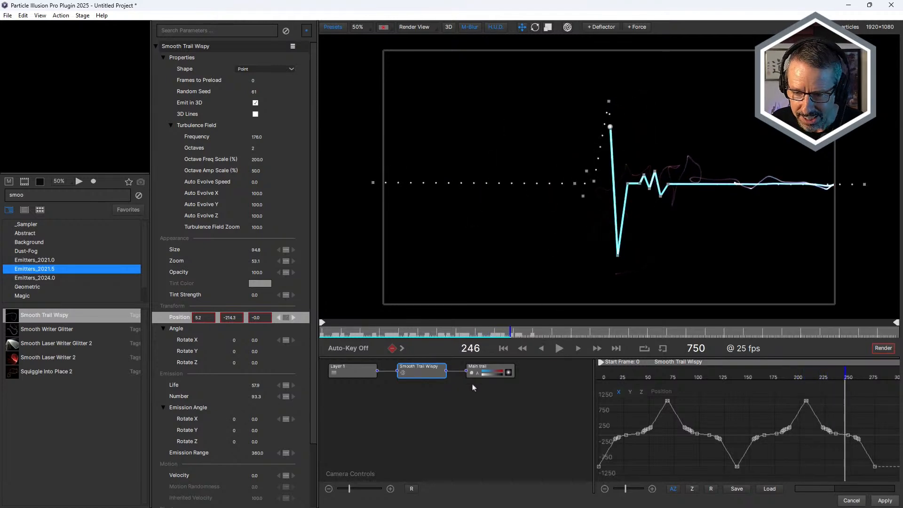
{"action": "key", "text": "ctrl+z"}
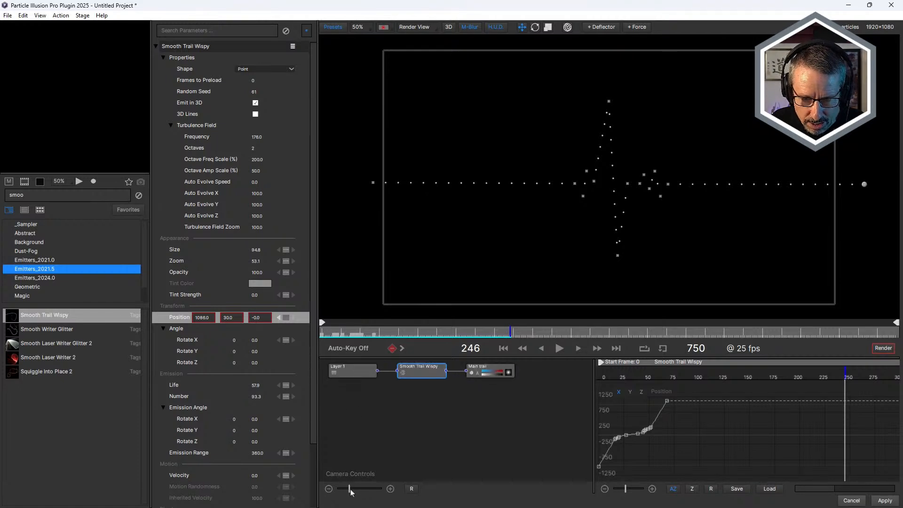
Repeat the Position animation for 6 total cycles with 11 frames between cycles, holding the last key value, and scrub through to frame 190.
{"action": "left_click_drag", "start_coordinate": [350, 492], "coordinate": [353, 492]}
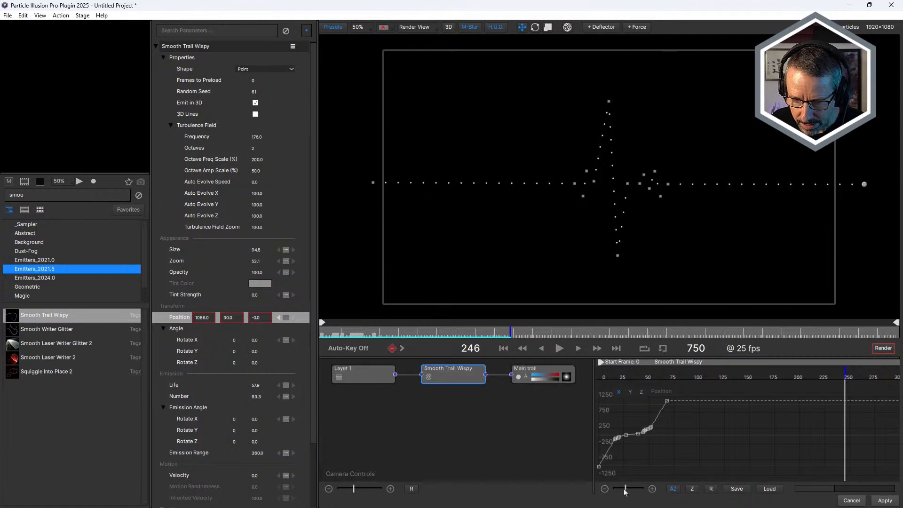
{"action": "left_click_drag", "start_coordinate": [625, 491], "coordinate": [617, 489]}
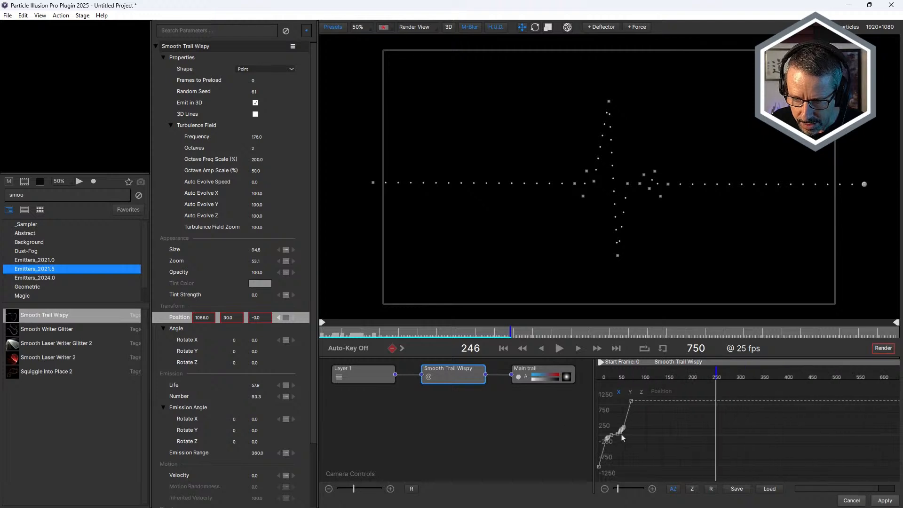
{"action": "right_click", "coordinate": [168, 316]}
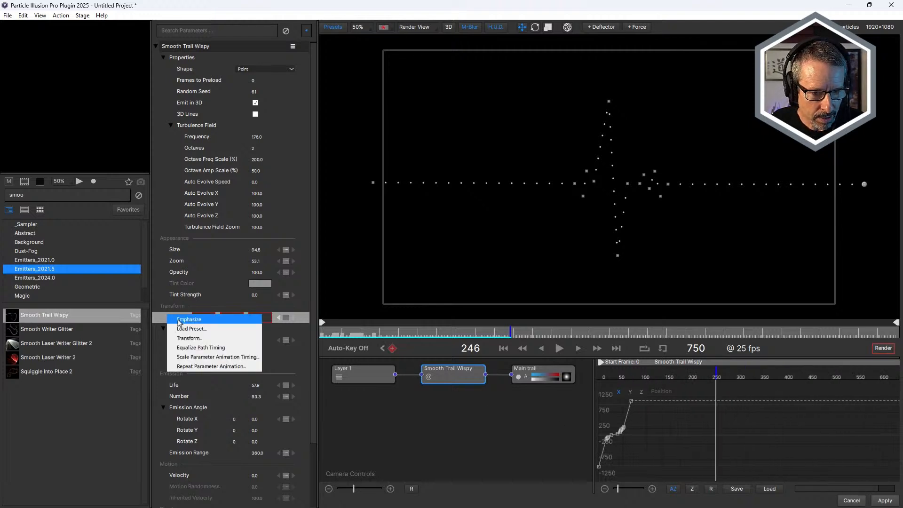
{"action": "left_click", "coordinate": [211, 367]}
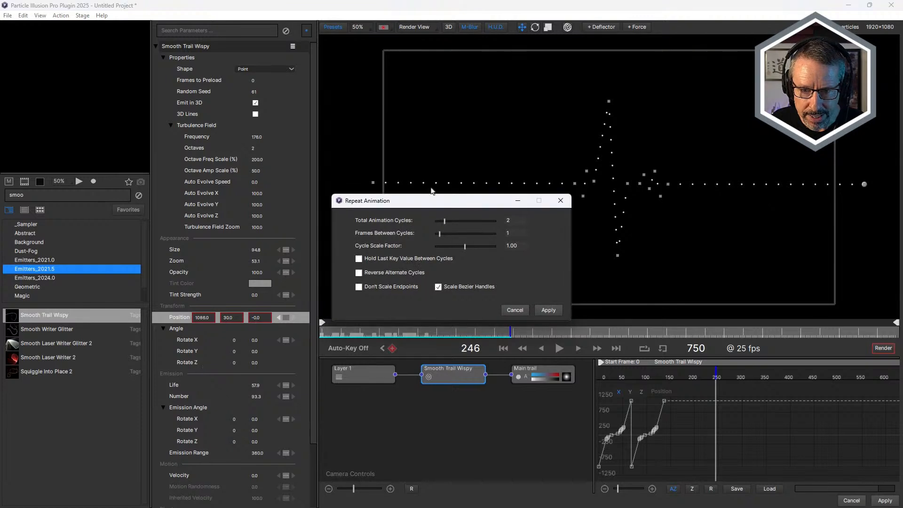
{"action": "left_click_drag", "start_coordinate": [446, 226], "coordinate": [468, 224]}
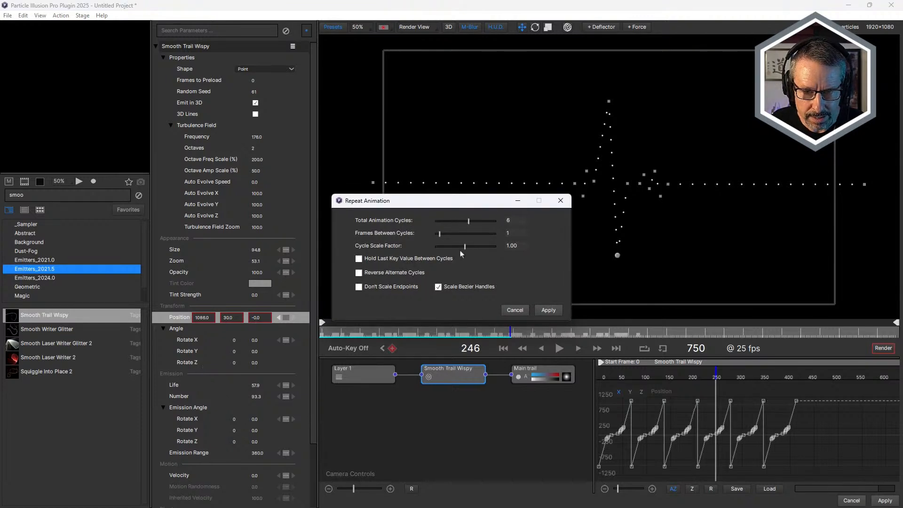
{"action": "left_click", "coordinate": [358, 260]}
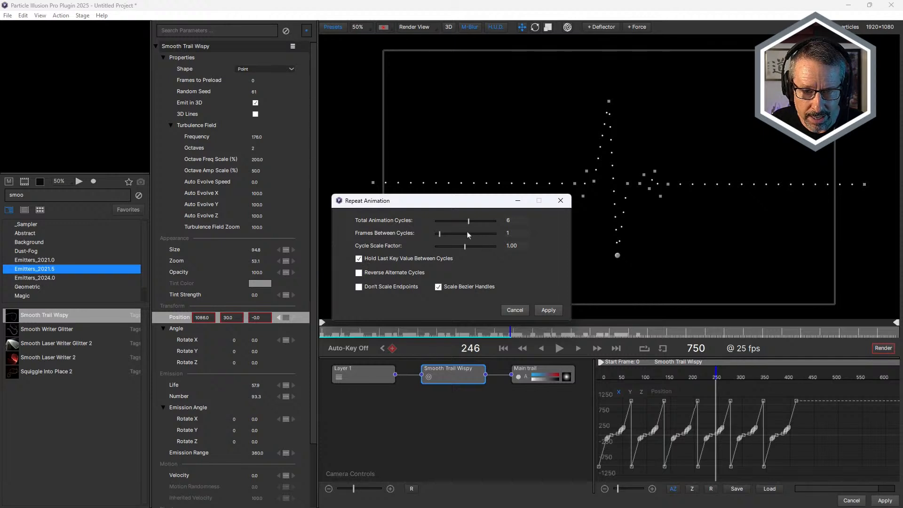
{"action": "left_click_drag", "start_coordinate": [439, 234], "coordinate": [450, 241]}
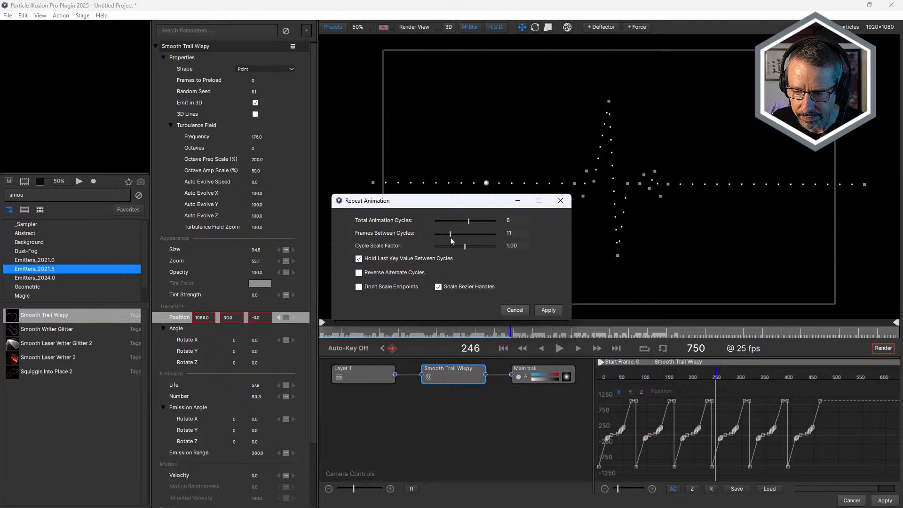
{"action": "left_click", "coordinate": [549, 310]}
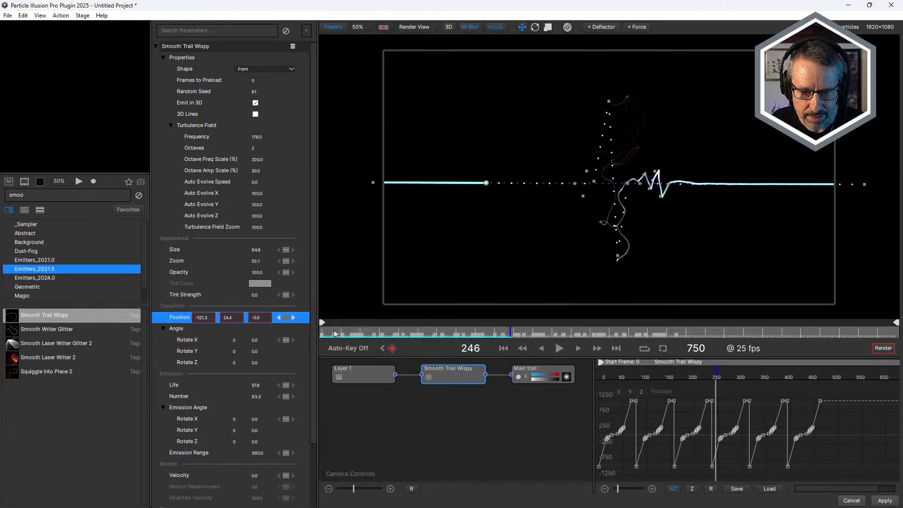
{"action": "left_click_drag", "start_coordinate": [335, 334], "coordinate": [467, 331]}
Duplicate the Smooth Trail Wispy emitter and replace the duplicate with the Squiggle Into Place 2 library emitter.
{"action": "right_click", "coordinate": [453, 379]}
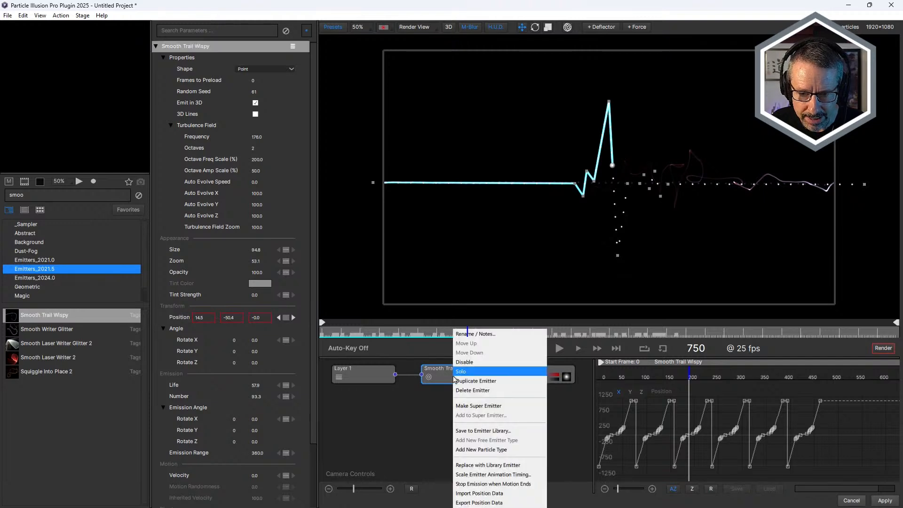
{"action": "left_click", "coordinate": [470, 381]}
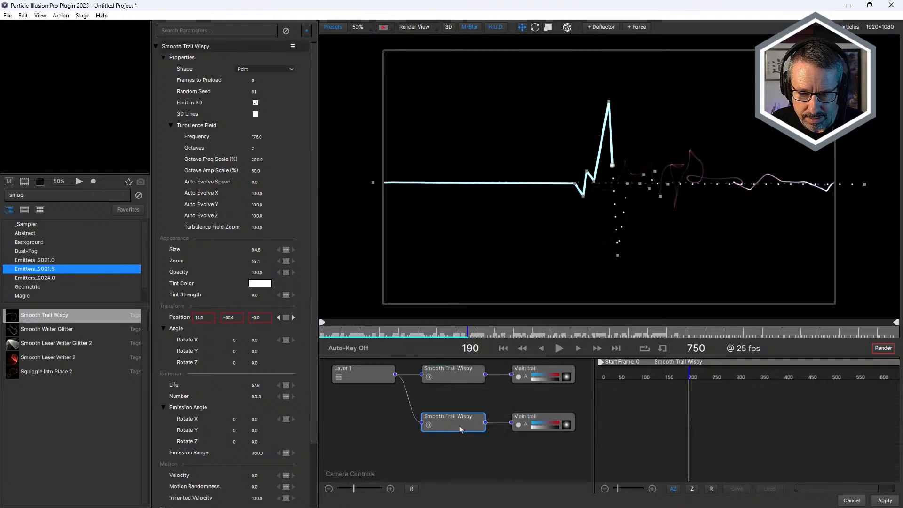
{"action": "left_click", "coordinate": [40, 377]}
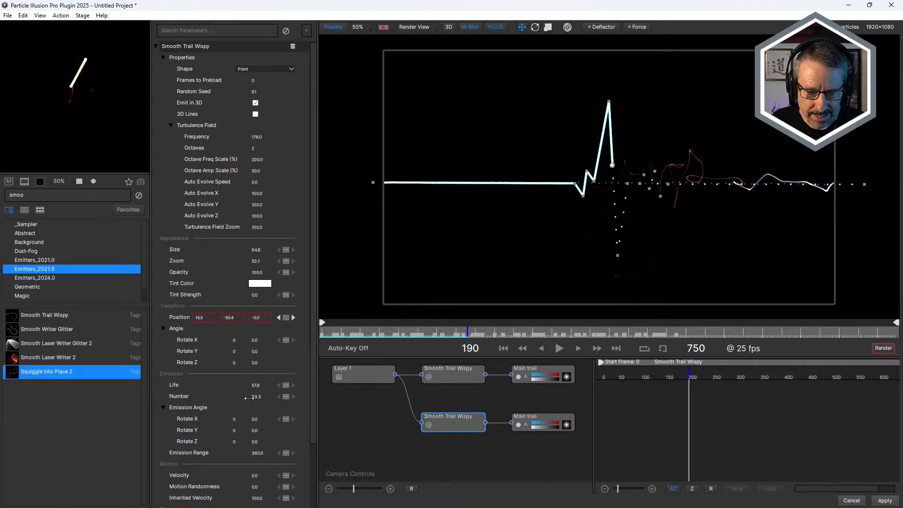
{"action": "right_click", "coordinate": [441, 426]}
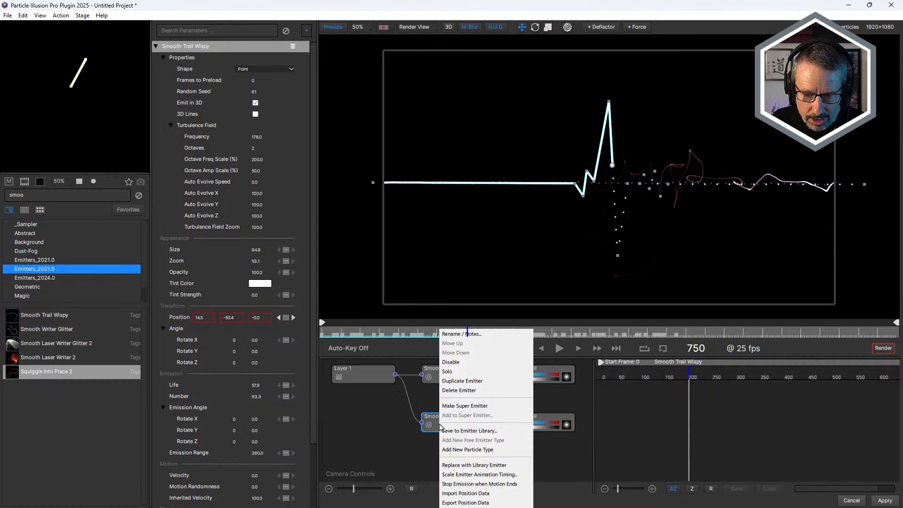
{"action": "left_click", "coordinate": [470, 465]}
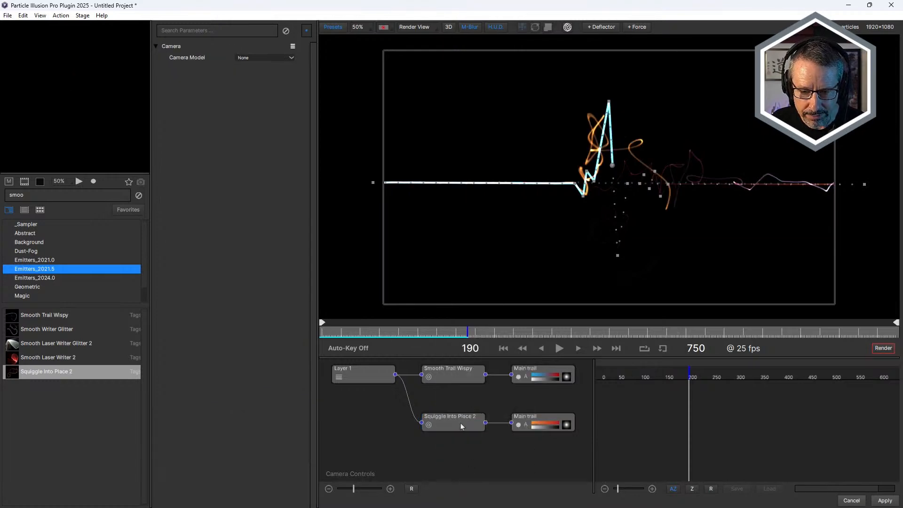
Compare the Position animation of the Squiggle Into Place 2 and Smooth Trail Wispy emitters, and scrub the combined trails to frame 93.
{"action": "left_click", "coordinate": [461, 423]}
{"action": "left_click", "coordinate": [180, 317]}
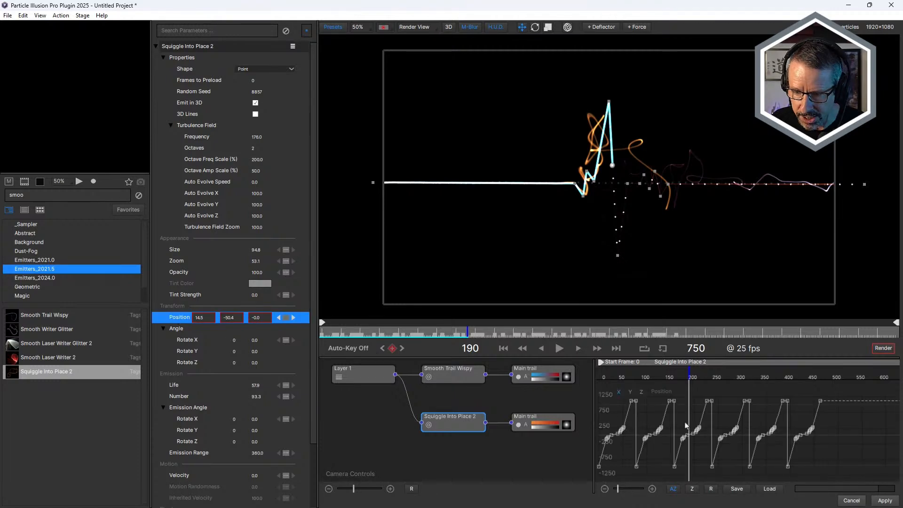
{"action": "left_click", "coordinate": [456, 379]}
{"action": "left_click", "coordinate": [178, 318]}
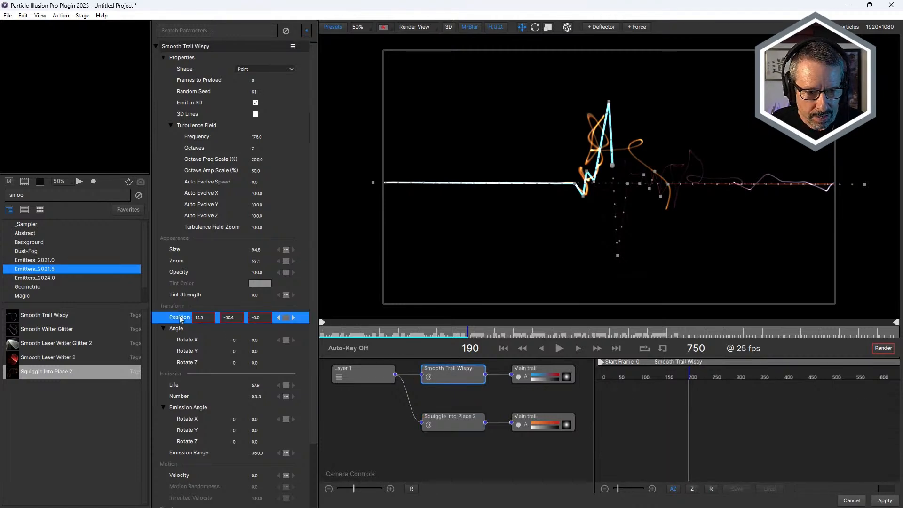
{"action": "left_click", "coordinate": [456, 416]}
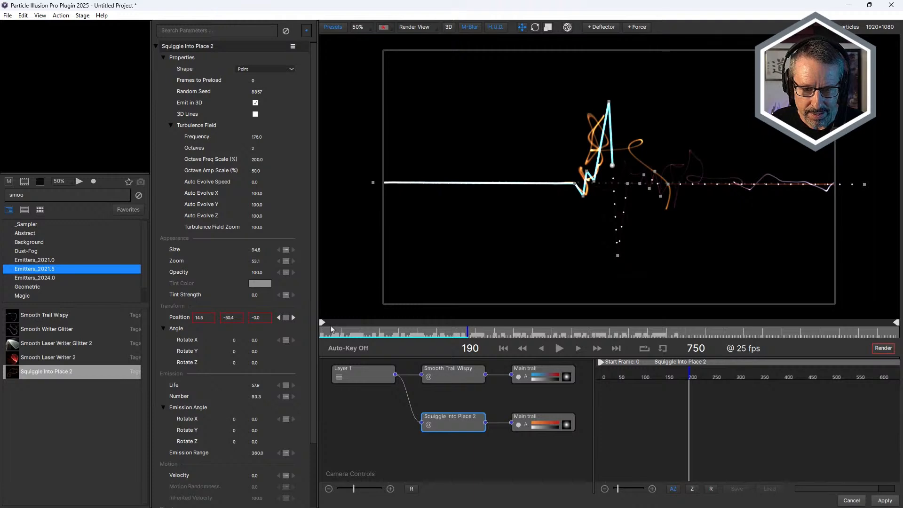
{"action": "left_click_drag", "start_coordinate": [341, 334], "coordinate": [395, 349]}
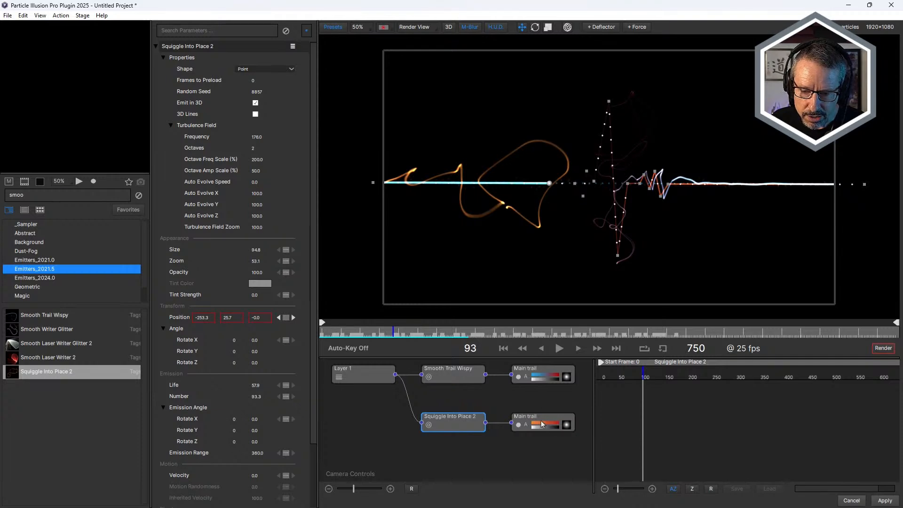
{"action": "left_click", "coordinate": [542, 423]}
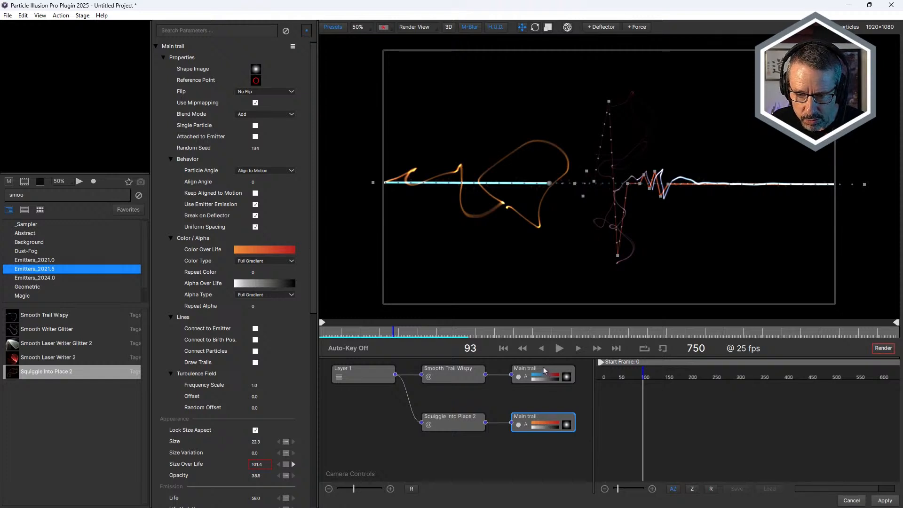
{"action": "left_click", "coordinate": [544, 370]}
{"action": "left_click", "coordinate": [548, 378]}
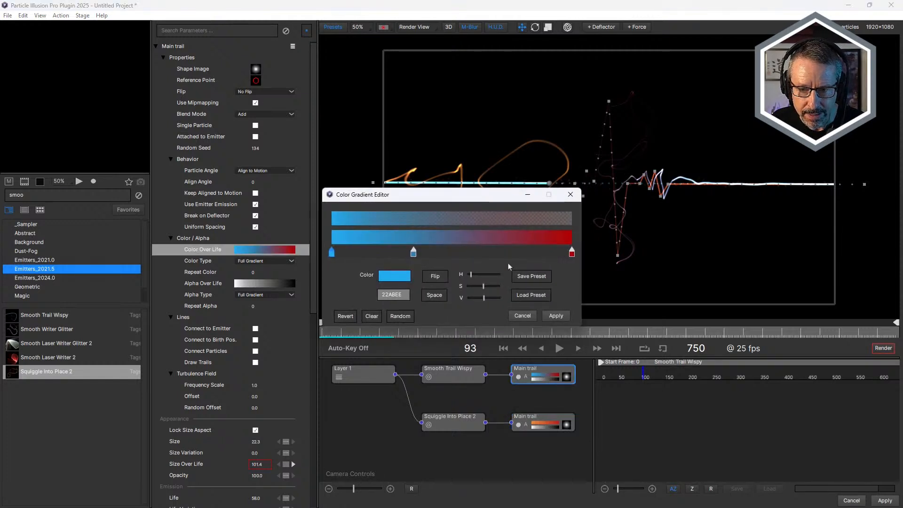
{"action": "left_click", "coordinate": [531, 294]}
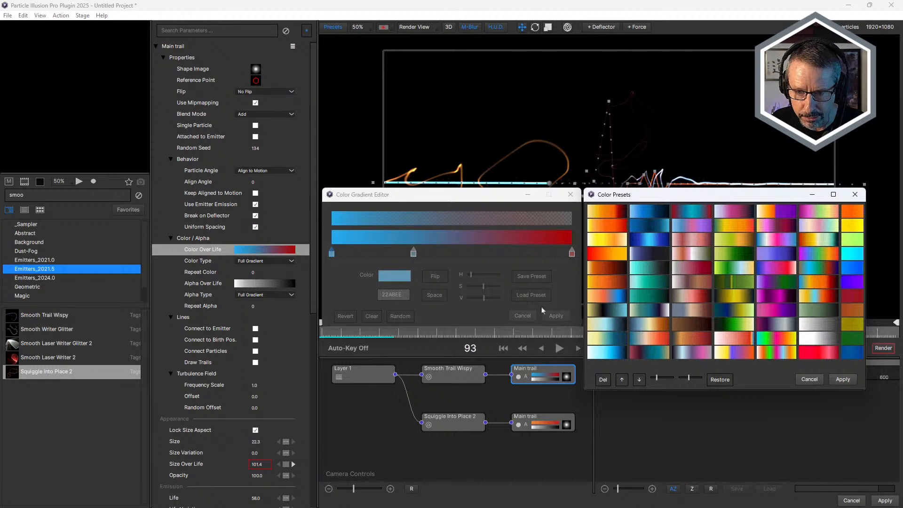
{"action": "left_click", "coordinate": [809, 380]}
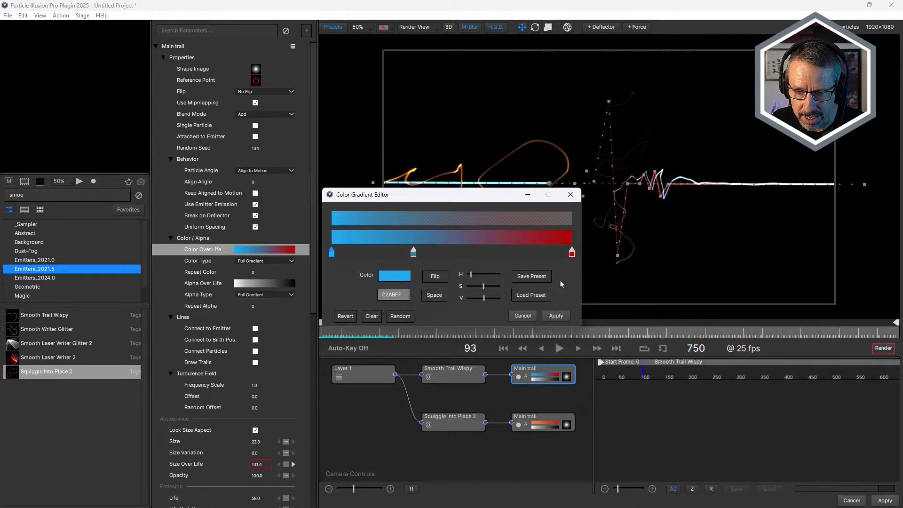
{"action": "left_click", "coordinate": [524, 316]}
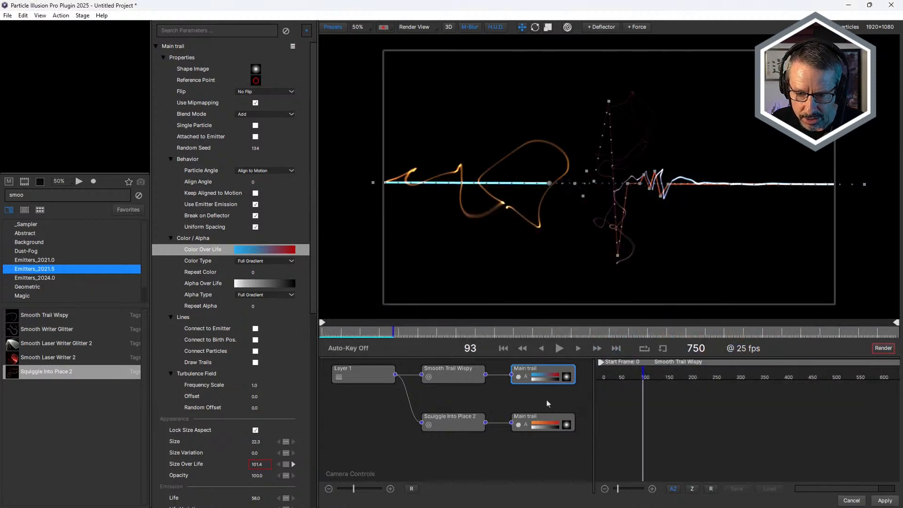
Copy the orange-to-red color gradient from Squiggle Into Place 2's Main trail to Smooth Trail Wispy's Main trail and scrub to frame 67.
{"action": "left_click", "coordinate": [546, 425]}
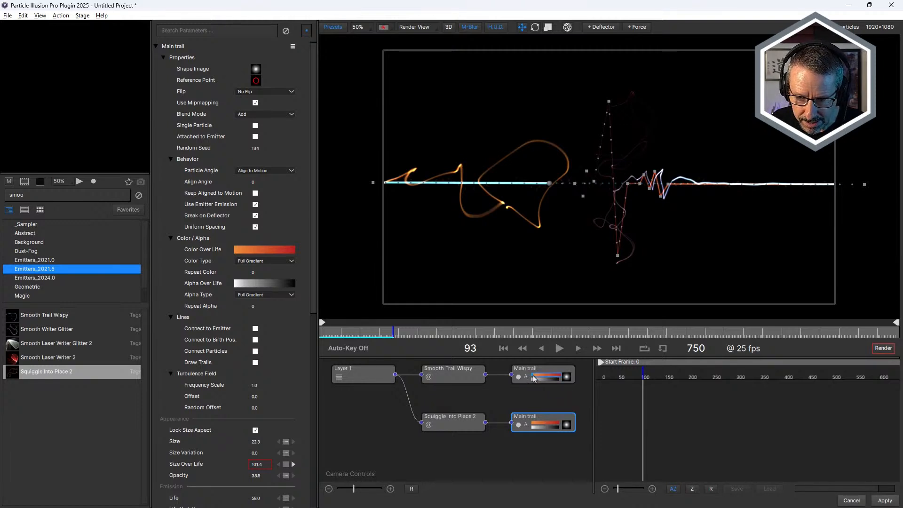
{"action": "left_click", "coordinate": [534, 379]}
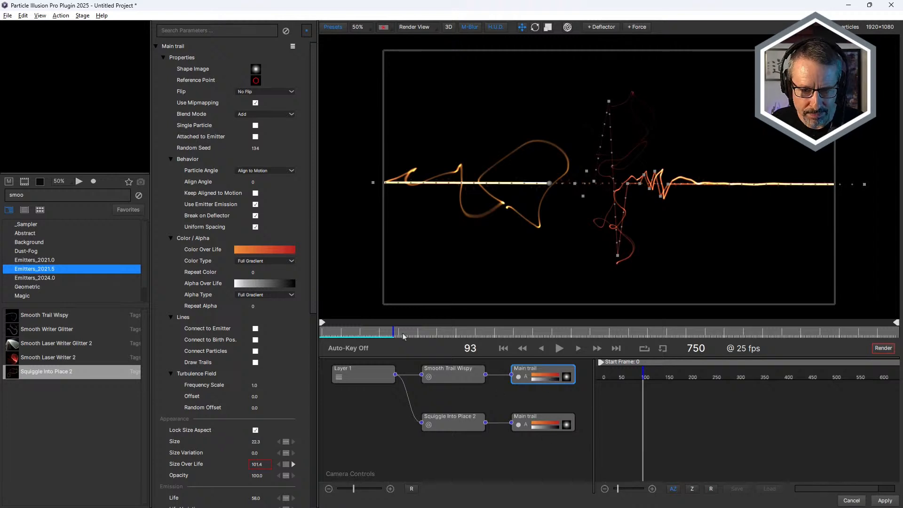
{"action": "left_click_drag", "start_coordinate": [337, 334], "coordinate": [374, 349]}
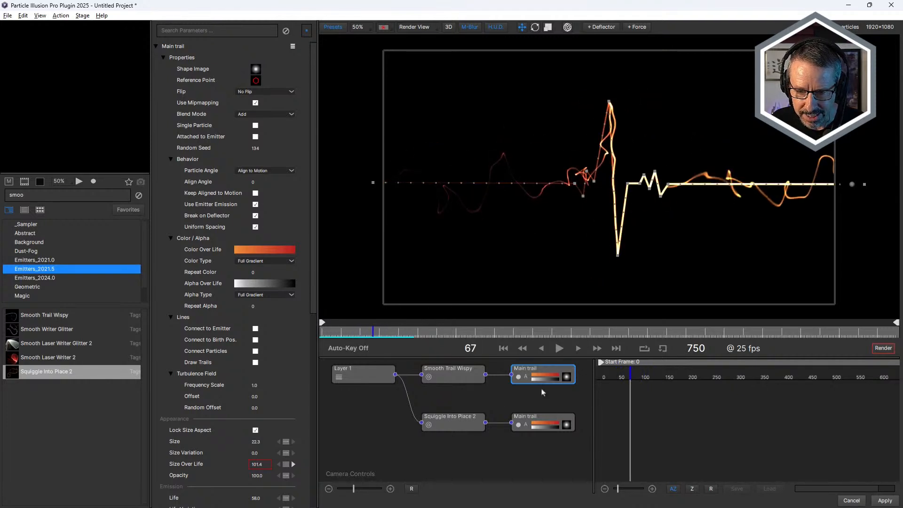
Apply the dark-blue-to-cyan-to-dark-blue color preset to the Color Over Life gradient of Smooth Trail Wispy's Main trail.
{"action": "left_click", "coordinate": [546, 378]}
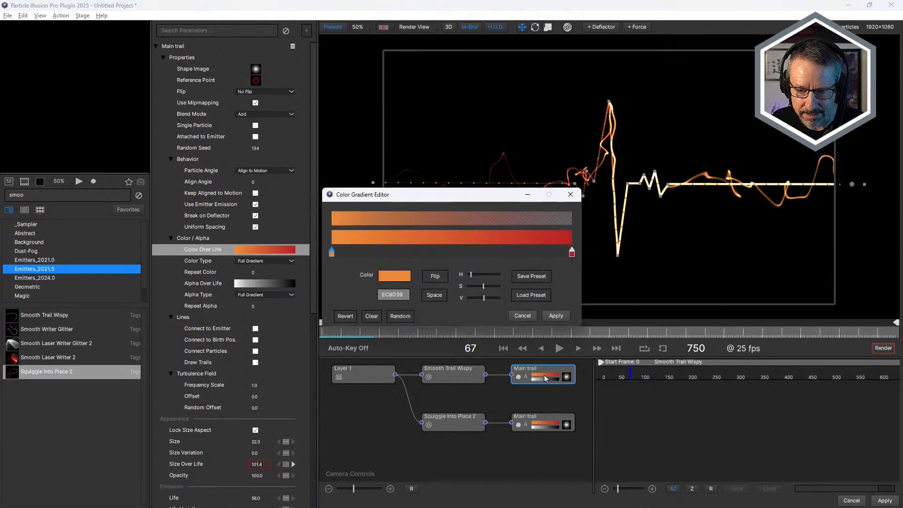
{"action": "left_click", "coordinate": [532, 296]}
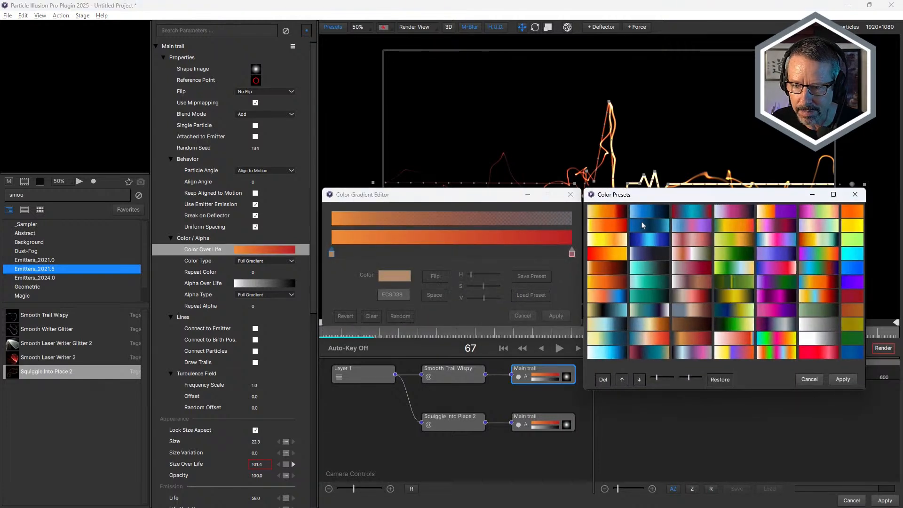
{"action": "left_click", "coordinate": [657, 244]}
{"action": "left_click", "coordinate": [840, 379]}
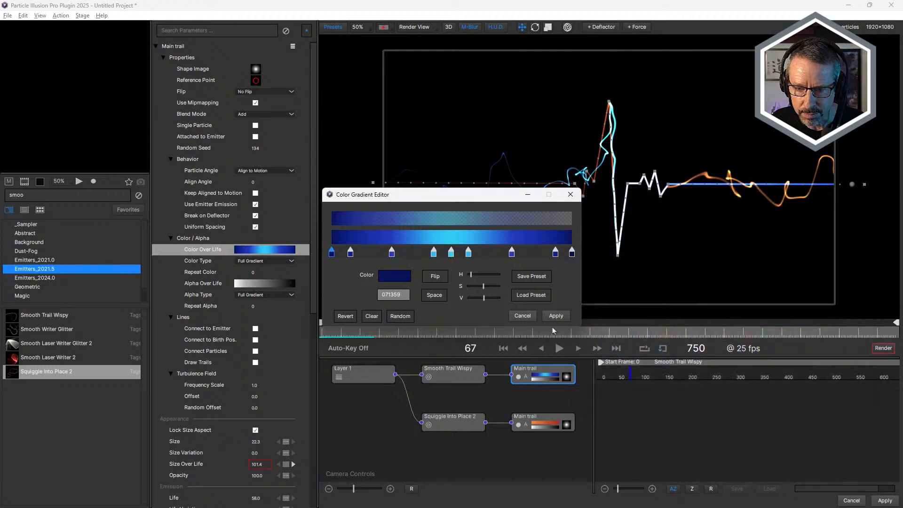
{"action": "left_click", "coordinate": [556, 317]}
Copy the blue color gradient from Smooth Trail Wispy's Main trail to Squiggle Into Place 2's Main trail and scrub to frame 120.
{"action": "left_click_drag", "start_coordinate": [549, 377], "coordinate": [546, 425]}
{"action": "left_click_drag", "start_coordinate": [351, 333], "coordinate": [414, 344]}
{"action": "right_click", "coordinate": [539, 377]}
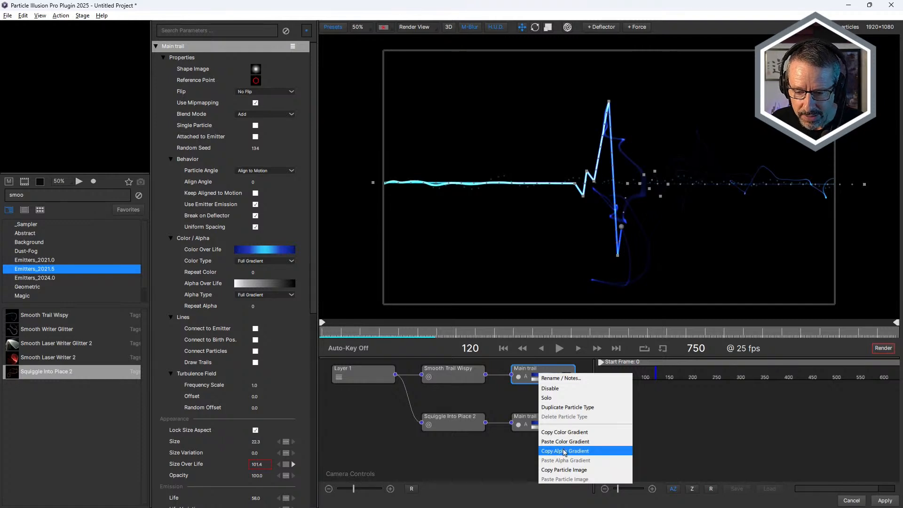
{"action": "left_click", "coordinate": [511, 439]}
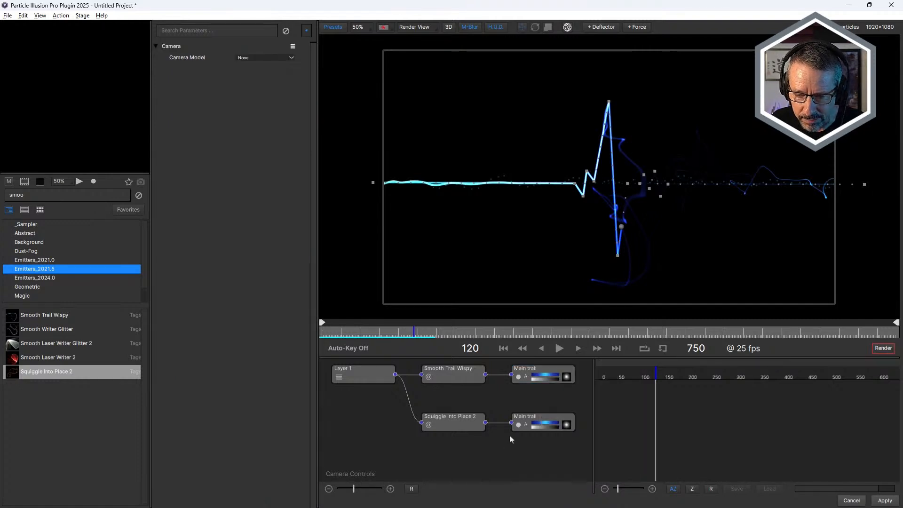
Set the powerPellet shape on Smooth Trail Wispy's Main trail and copy that shape to Squiggle Into Place 2's Main trail, scrubbing to frame 145.
{"action": "double_click", "coordinate": [567, 379]}
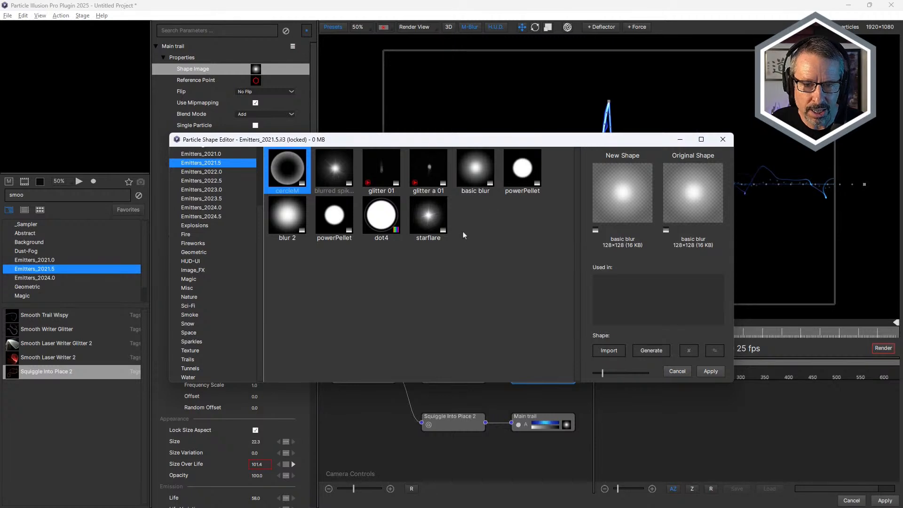
{"action": "left_click", "coordinate": [532, 177]}
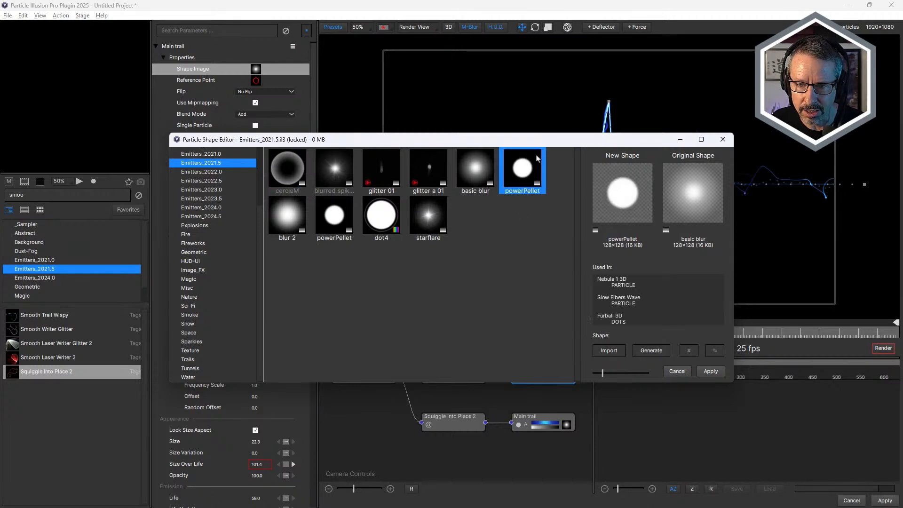
{"action": "left_click_drag", "start_coordinate": [549, 141], "coordinate": [515, 221]}
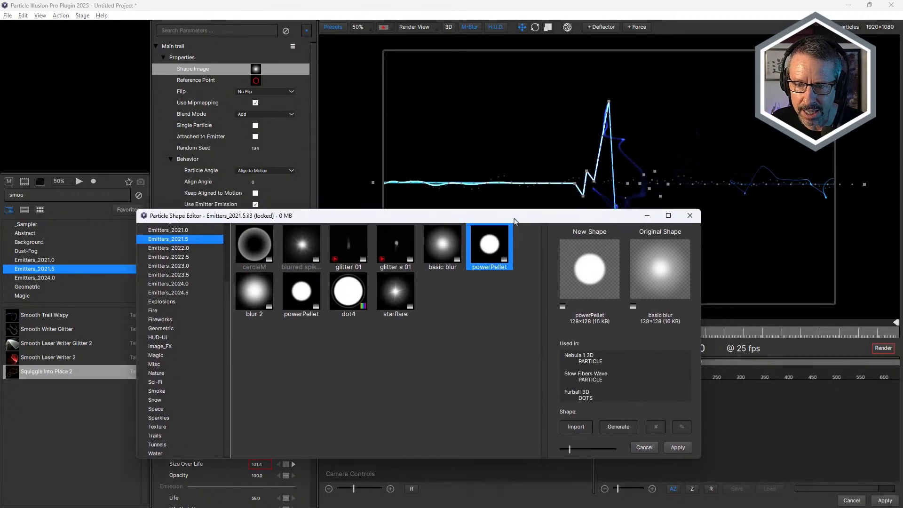
{"action": "left_click", "coordinate": [678, 450]}
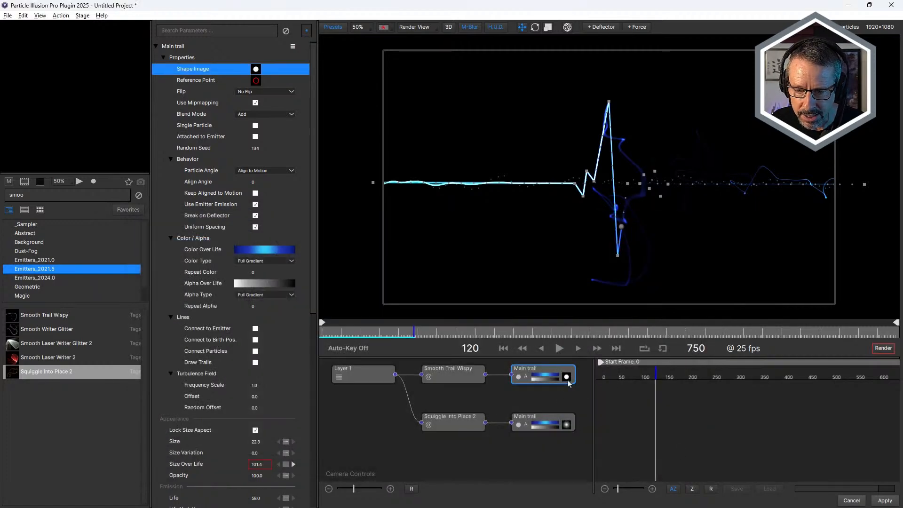
{"action": "left_click", "coordinate": [566, 425]}
{"action": "left_click_drag", "start_coordinate": [367, 332], "coordinate": [433, 341]}
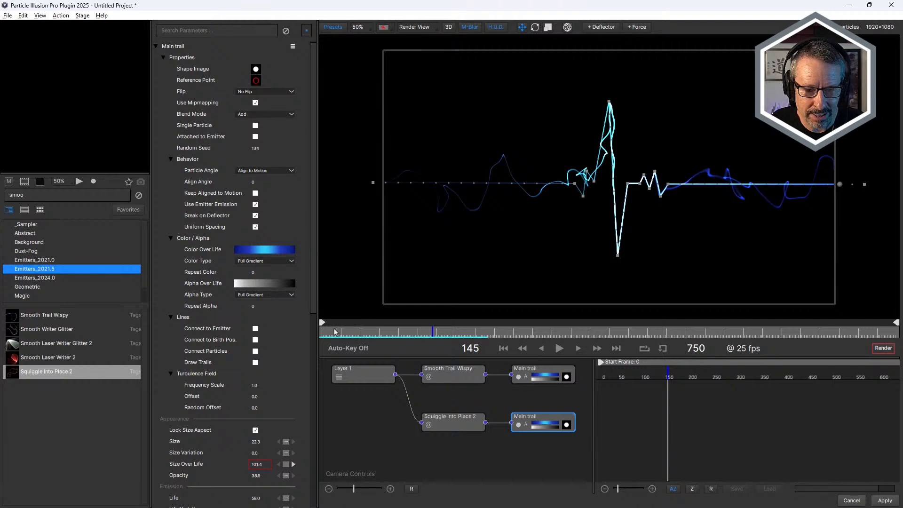
Scrub the two matching trails to frame 126 and leave the heartbeat project without applying the changes.
{"action": "left_click_drag", "start_coordinate": [333, 332], "coordinate": [418, 332]}
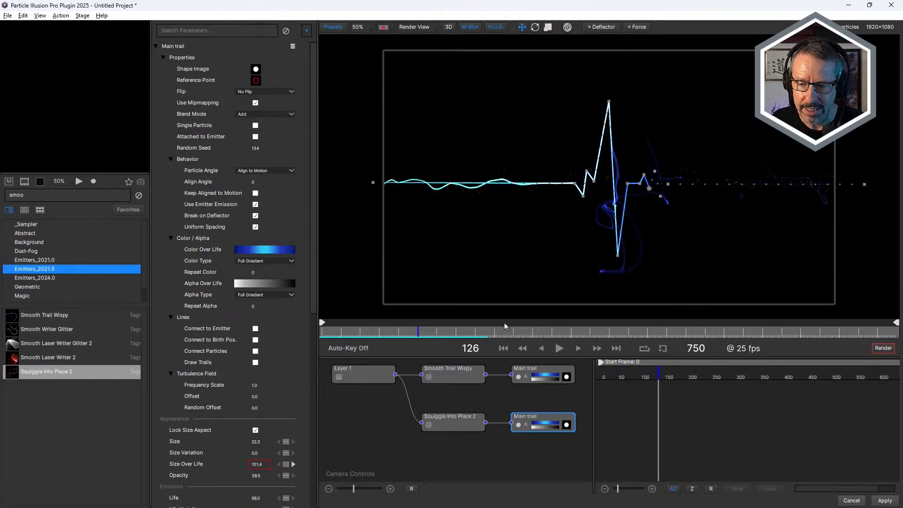
{"action": "left_click", "coordinate": [855, 501]}
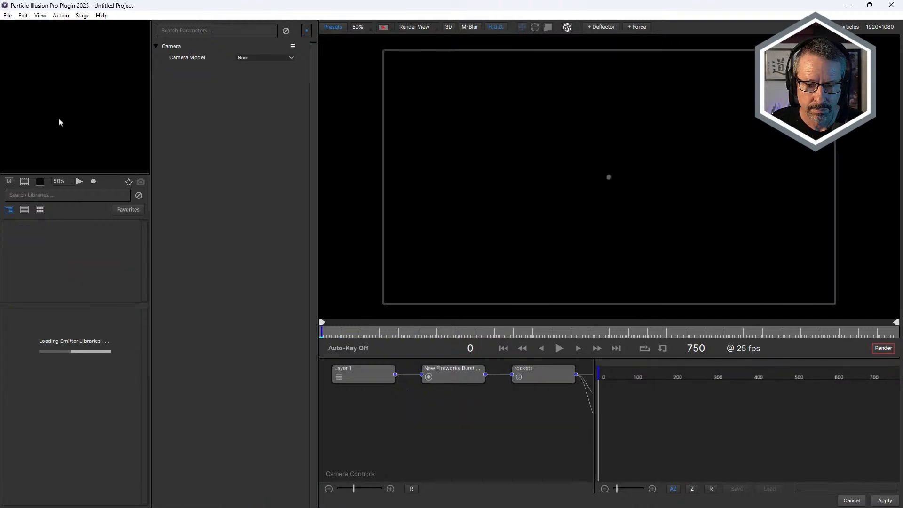
Play the New Fireworks Burst emitter from the first frame and scrub through the burst to frame 22.
{"action": "left_click_drag", "start_coordinate": [351, 335], "coordinate": [315, 334]}
{"action": "left_click", "coordinate": [559, 349]}
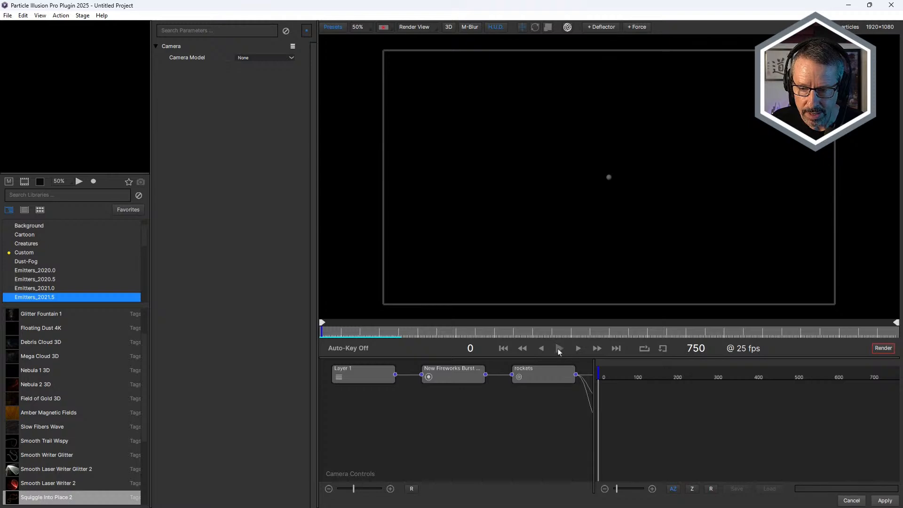
{"action": "left_click_drag", "start_coordinate": [341, 328], "coordinate": [323, 347]}
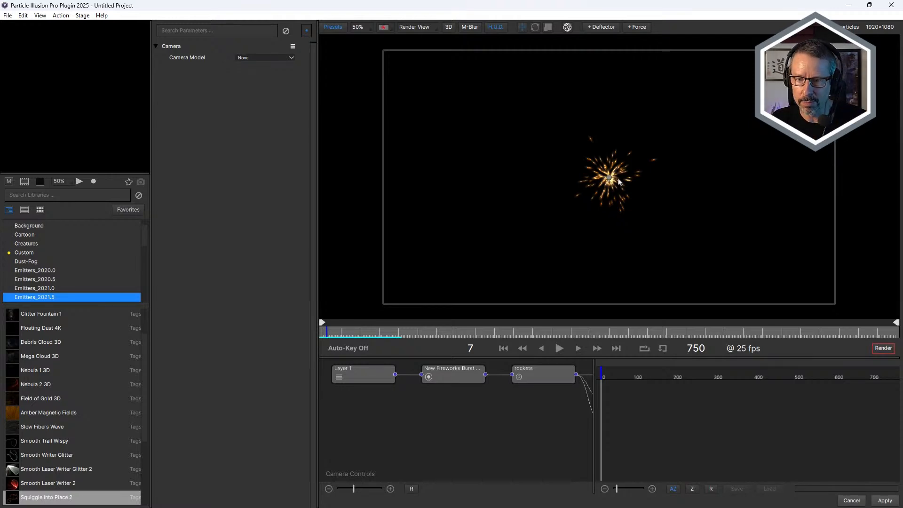
{"action": "mouse_move", "coordinate": [349, 335]}
{"action": "left_mouse_down"}
{"action": "mouse_move", "coordinate": [328, 334]}
{"action": "mouse_move", "coordinate": [341, 336]}
{"action": "left_mouse_up"}
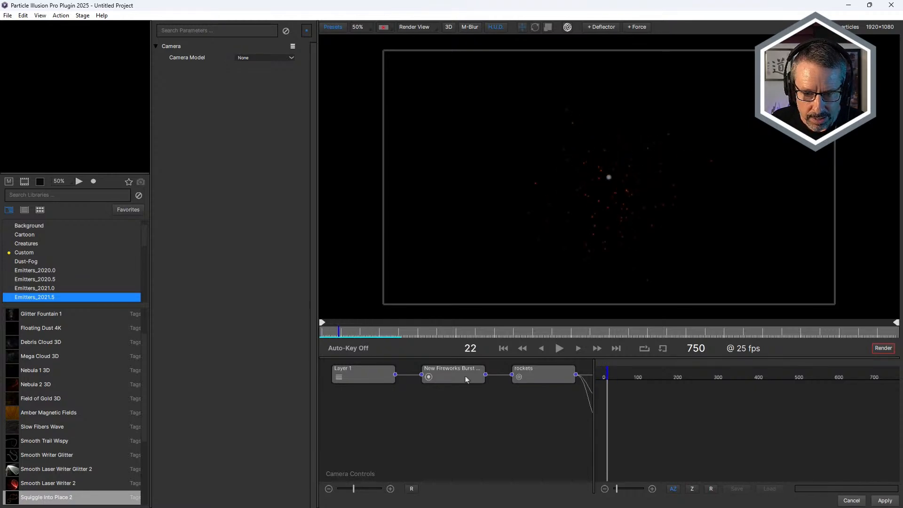
Reveal the flares, rings and sparks nodes and display the rockets node's f-Number curve enlarged horizontally in the graph.
{"action": "left_click", "coordinate": [459, 374]}
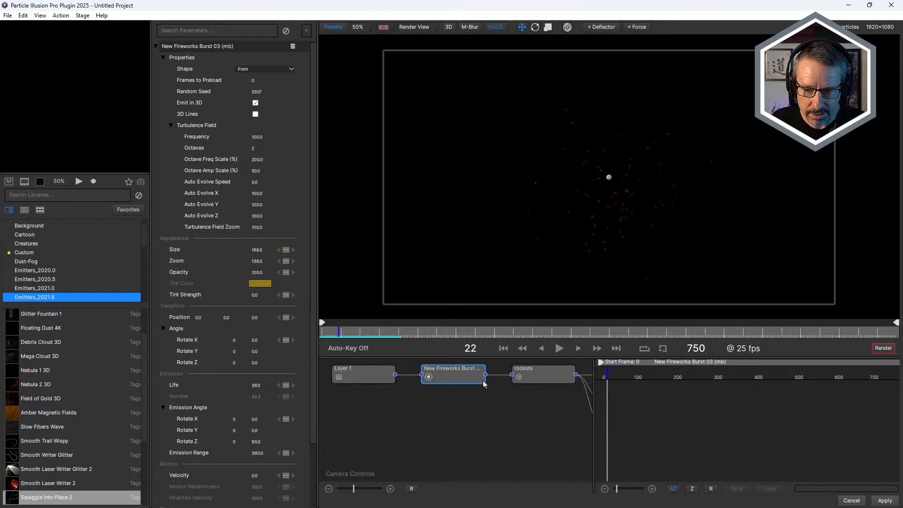
{"action": "left_click_drag", "start_coordinate": [314, 274], "coordinate": [317, 246]}
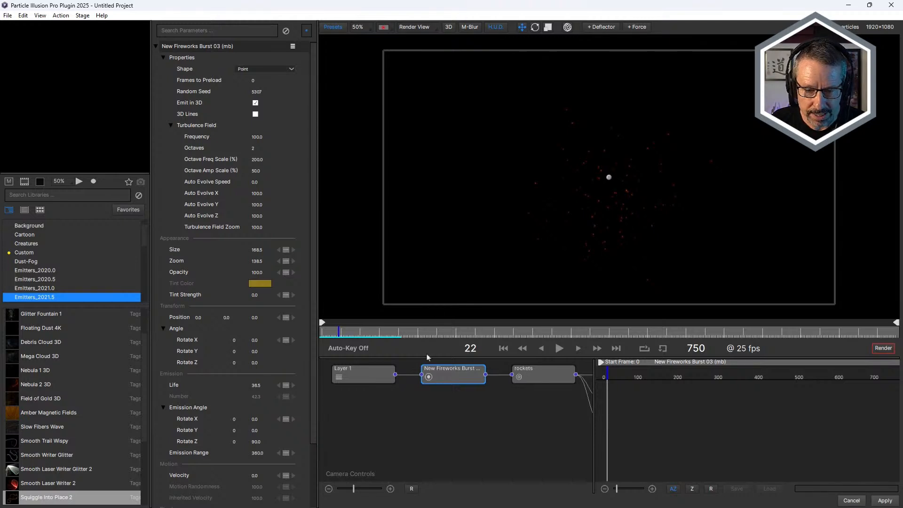
{"action": "left_click_drag", "start_coordinate": [594, 380], "coordinate": [650, 380]}
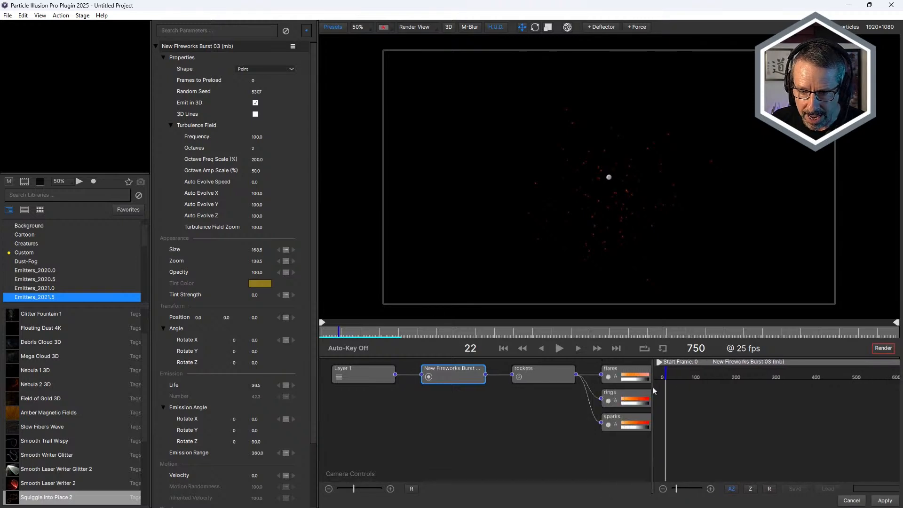
{"action": "left_click", "coordinate": [537, 376]}
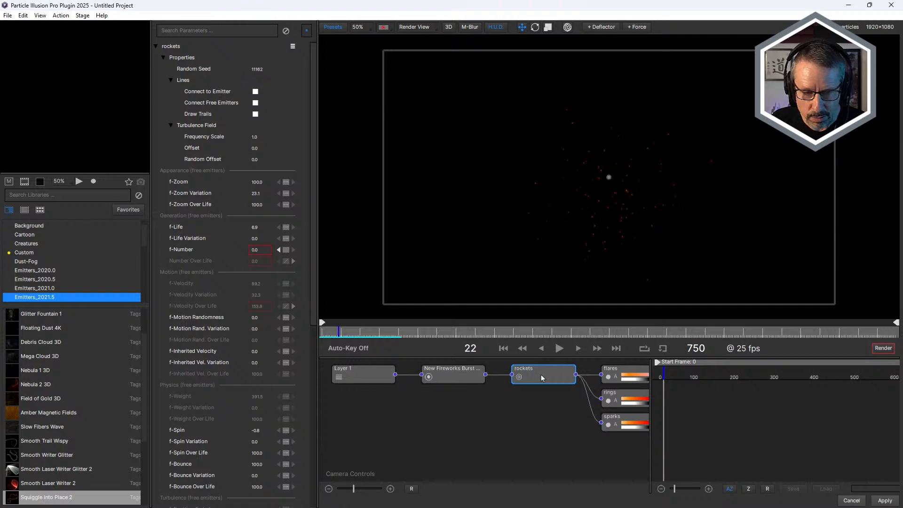
{"action": "left_click", "coordinate": [183, 250]}
{"action": "left_click_drag", "start_coordinate": [674, 489], "coordinate": [698, 492]}
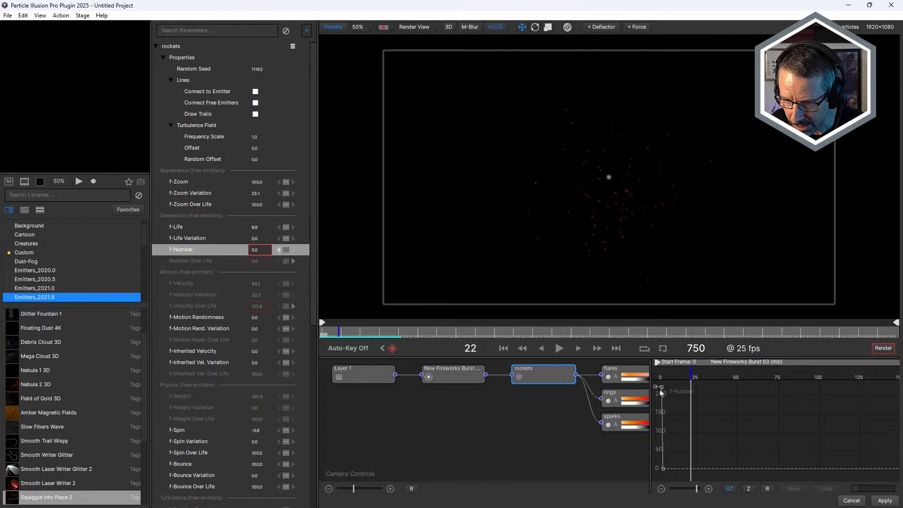
Repeat the rockets node's f-Number animation for 6 total cycles with 11 frames between cycles, holding the last key value between them.
{"action": "right_click", "coordinate": [185, 250]}
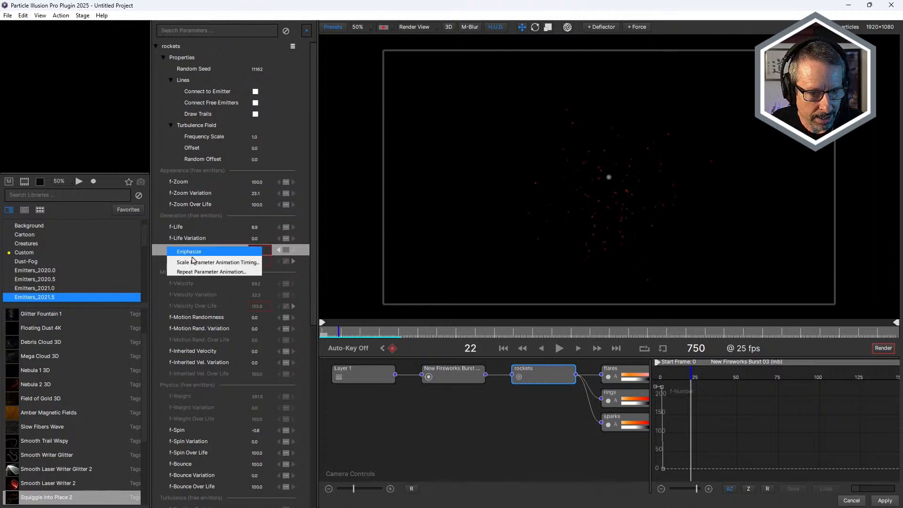
{"action": "left_click", "coordinate": [198, 272]}
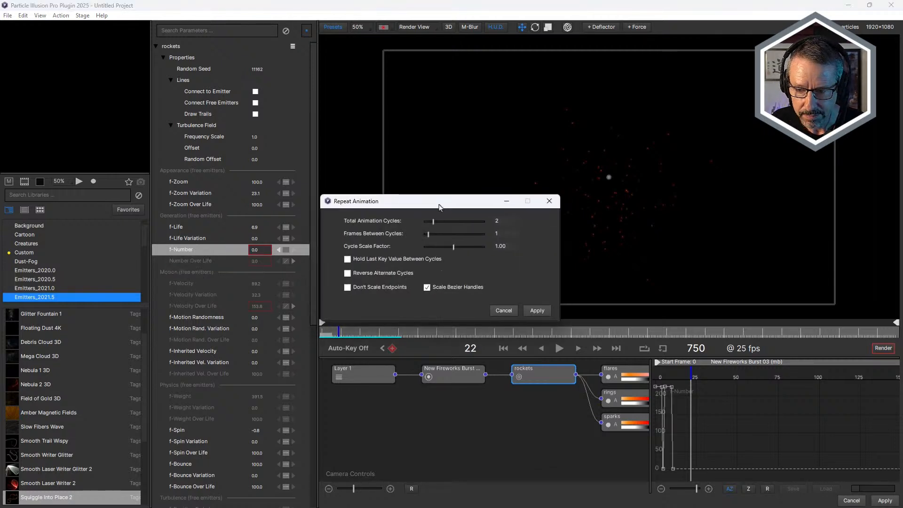
{"action": "left_click_drag", "start_coordinate": [396, 225], "coordinate": [421, 230]}
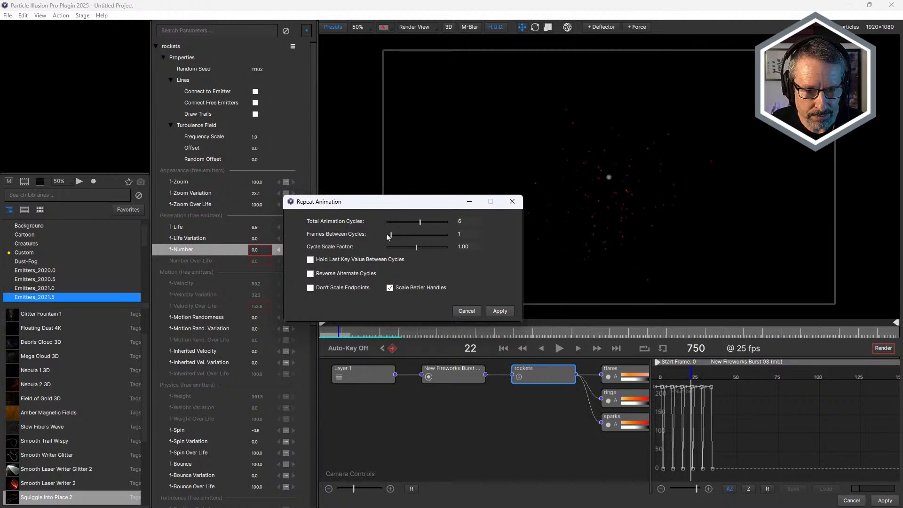
{"action": "left_click_drag", "start_coordinate": [393, 235], "coordinate": [402, 241]}
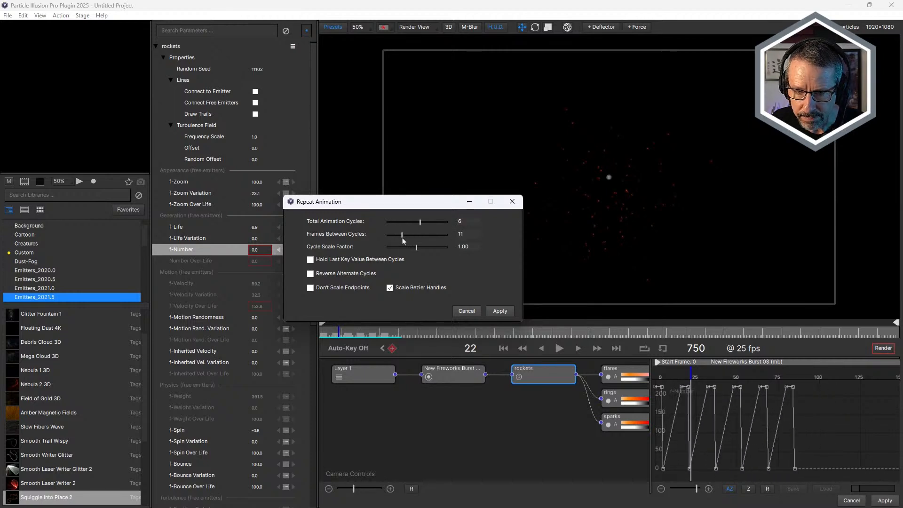
{"action": "left_click", "coordinate": [311, 261]}
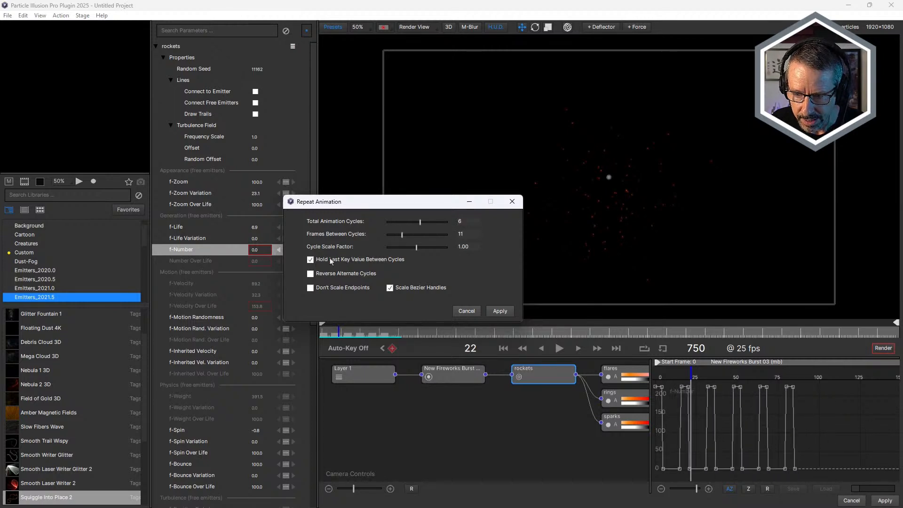
{"action": "left_click", "coordinate": [500, 310]}
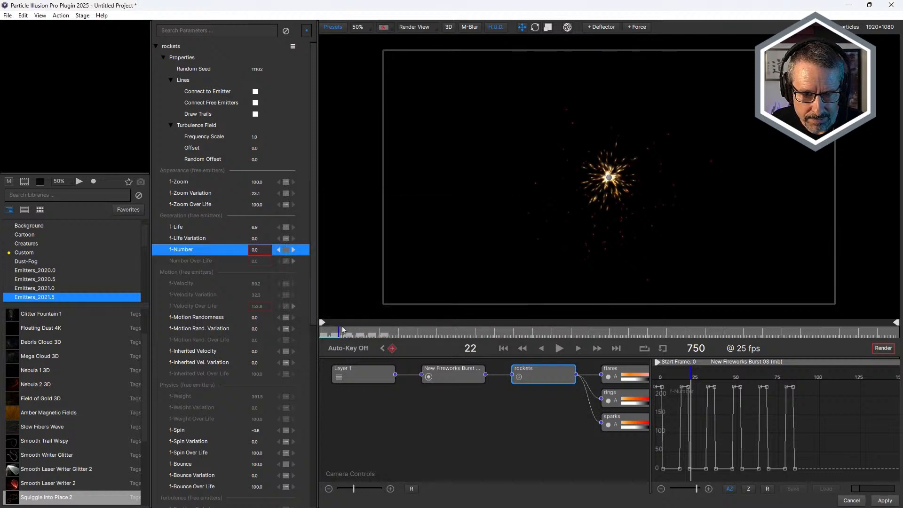
Play the repeated bursts from the start, scrub to frame 60 and undo the f-Number animation repeat.
{"action": "left_click_drag", "start_coordinate": [341, 331], "coordinate": [315, 334]}
{"action": "left_click", "coordinate": [559, 349]}
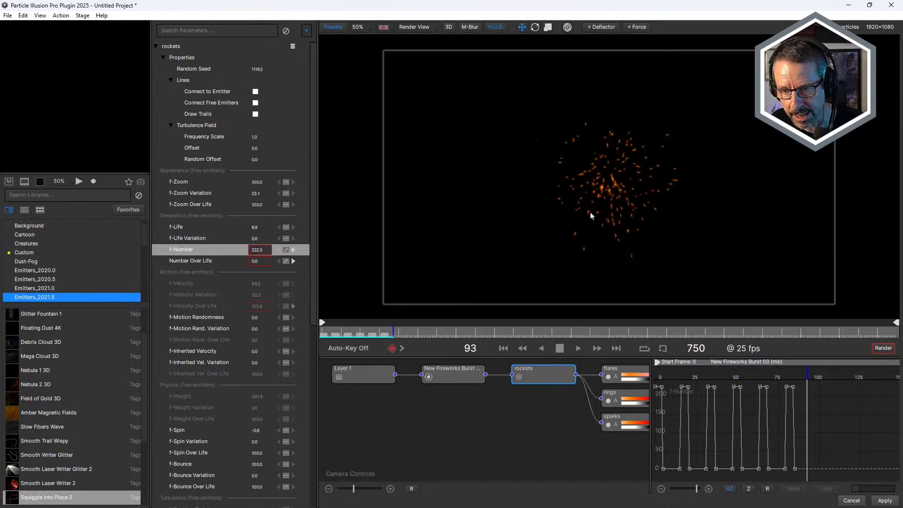
{"action": "left_click", "coordinate": [559, 348]}
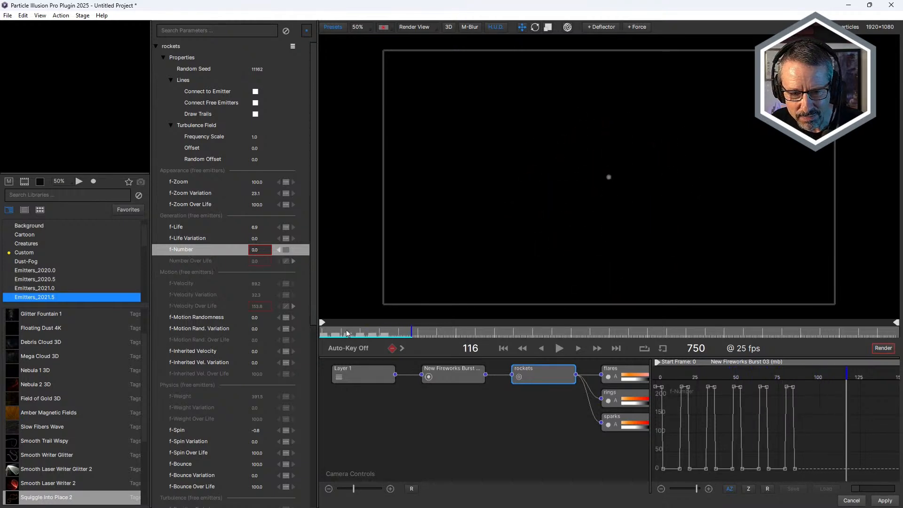
{"action": "left_click_drag", "start_coordinate": [347, 333], "coordinate": [368, 335]}
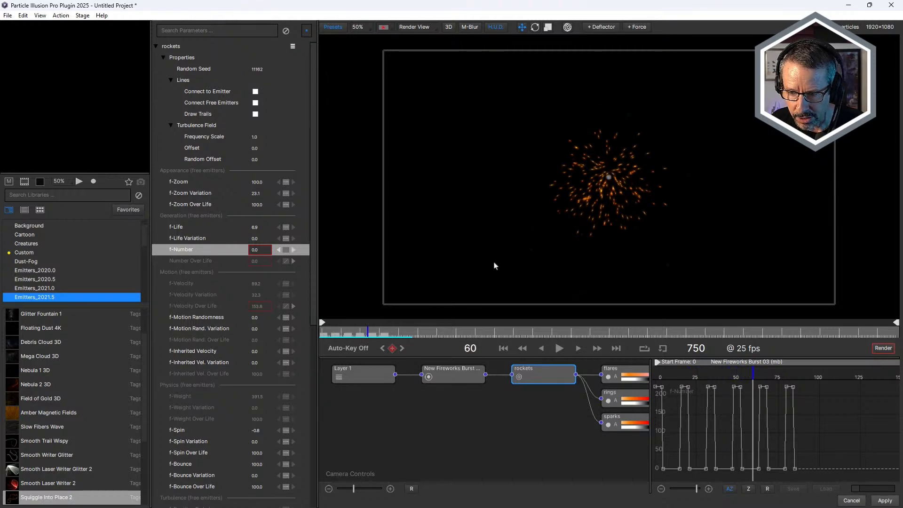
{"action": "key", "text": "ctrl+z"}
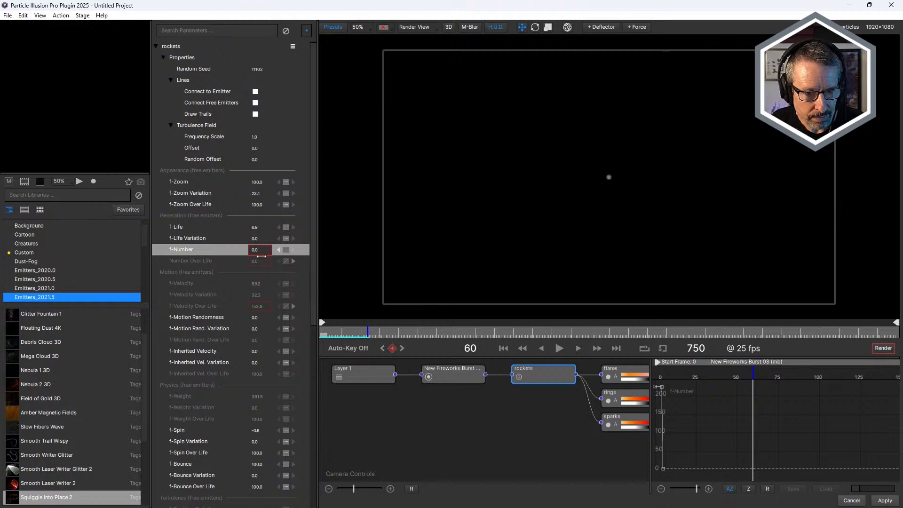
Repeat the rockets f-Number animation for 7 cycles, 12 frames between cycles, with cycle scale factor 0.65 and the last key value held.
{"action": "right_click", "coordinate": [191, 255]}
{"action": "left_click", "coordinate": [207, 271]}
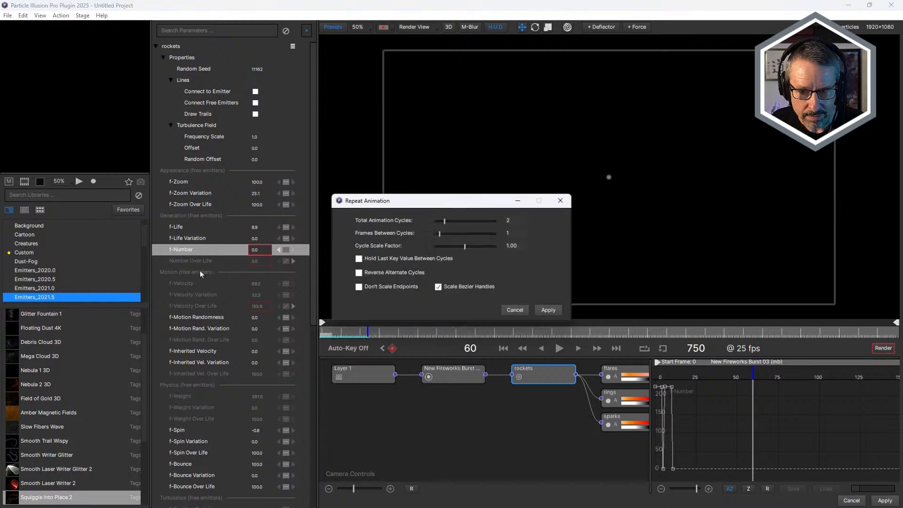
{"action": "left_click_drag", "start_coordinate": [444, 225], "coordinate": [475, 231]}
{"action": "left_click", "coordinate": [360, 260]}
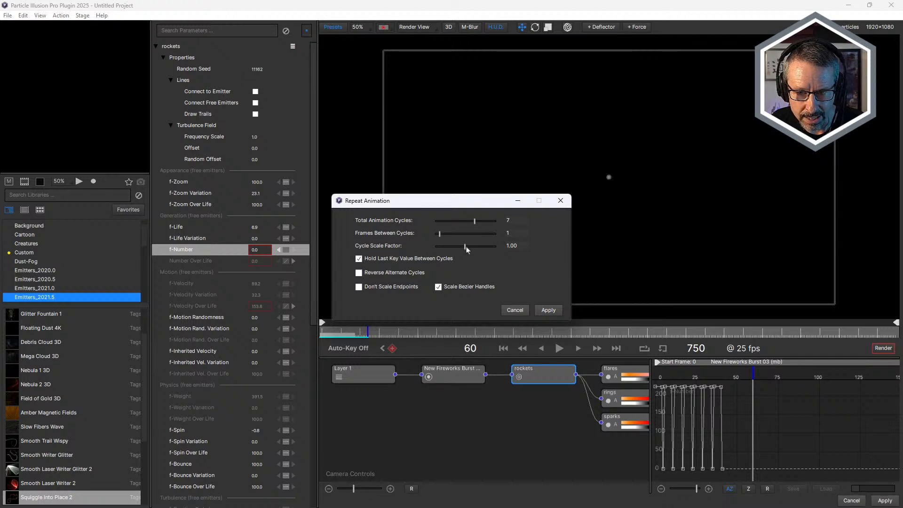
{"action": "left_click_drag", "start_coordinate": [439, 235], "coordinate": [451, 237]}
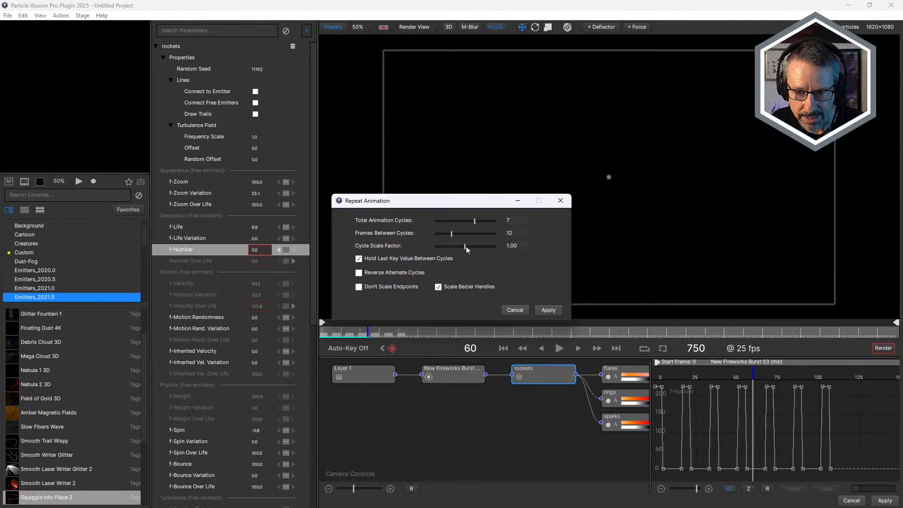
{"action": "left_click_drag", "start_coordinate": [466, 246], "coordinate": [455, 254]}
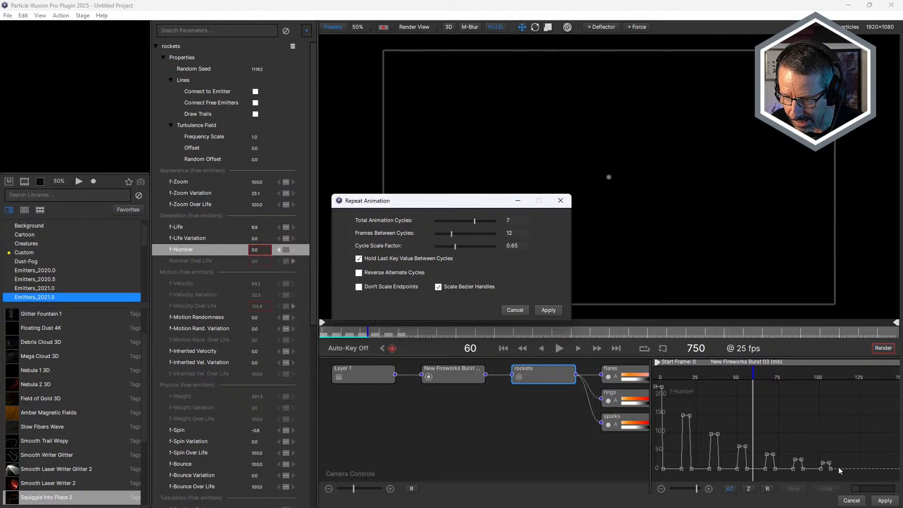
{"action": "left_click", "coordinate": [548, 309]}
Play the diminishing bursts from frame 0, then scrub to frame 99 and to frame 42.
{"action": "left_click", "coordinate": [522, 348]}
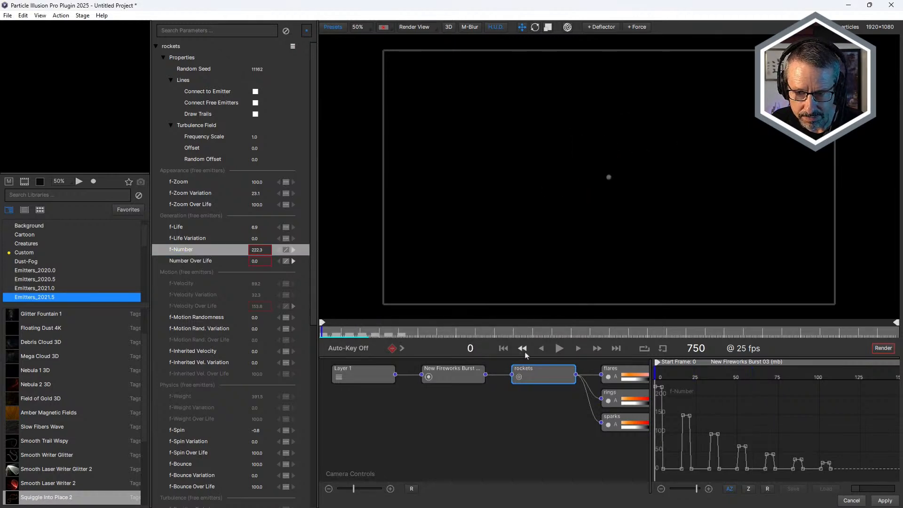
{"action": "left_click", "coordinate": [559, 349]}
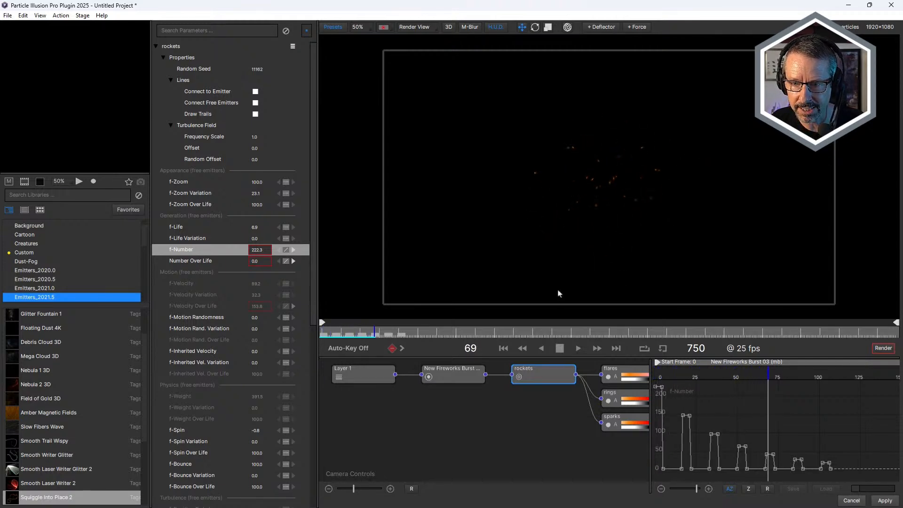
{"action": "left_click", "coordinate": [559, 348]}
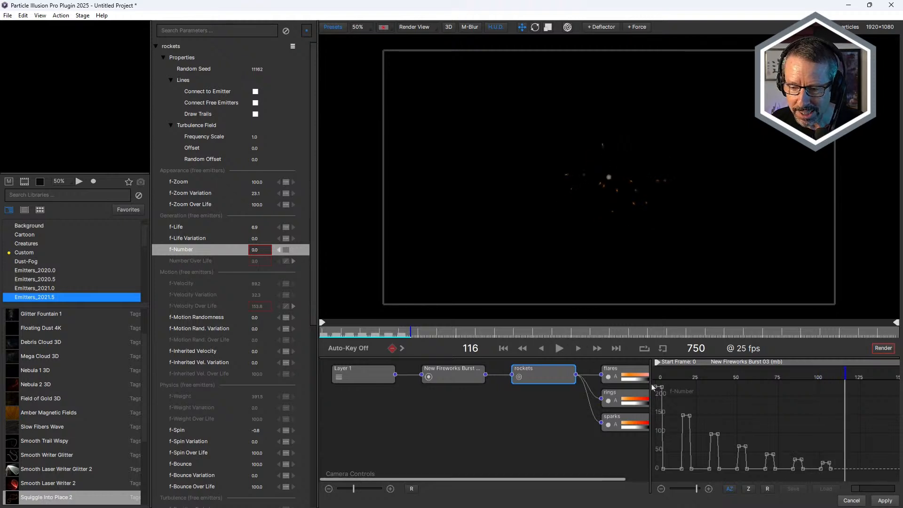
{"action": "left_click", "coordinate": [390, 332]}
{"action": "left_click_drag", "start_coordinate": [390, 333], "coordinate": [398, 332]}
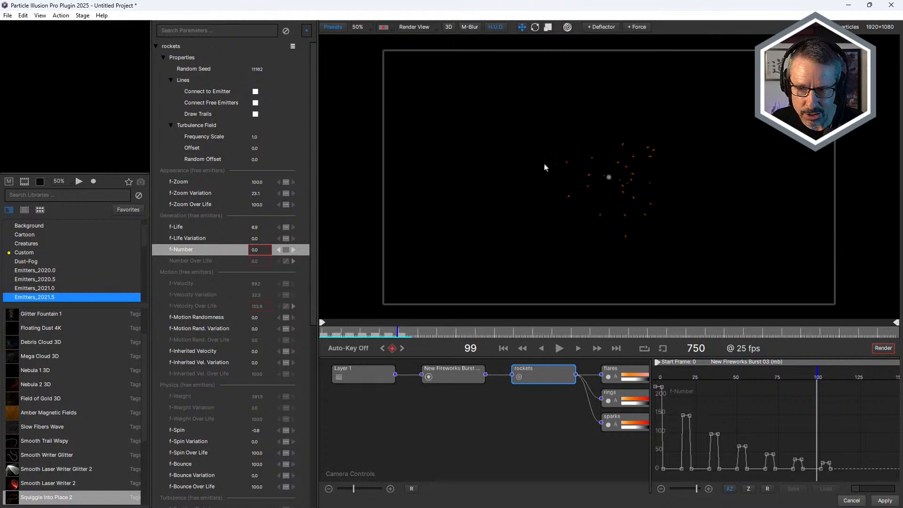
{"action": "mouse_move", "coordinate": [342, 331]}
{"action": "left_mouse_down"}
{"action": "mouse_move", "coordinate": [367, 334]}
{"action": "mouse_move", "coordinate": [356, 335]}
{"action": "left_mouse_up"}
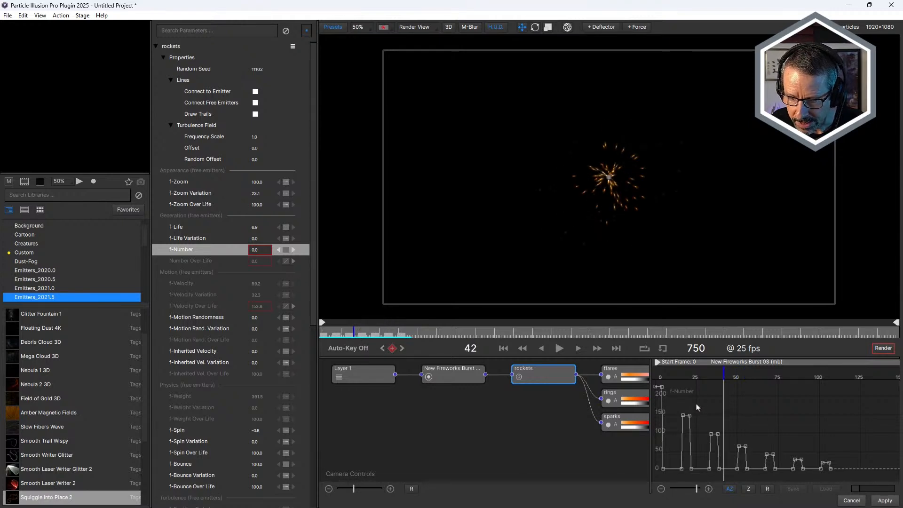
Vary the keyframe heights of the smaller f-Number pulses in the graph and scrub the result to frame 77.
{"action": "left_click_drag", "start_coordinate": [746, 446], "coordinate": [795, 476]}
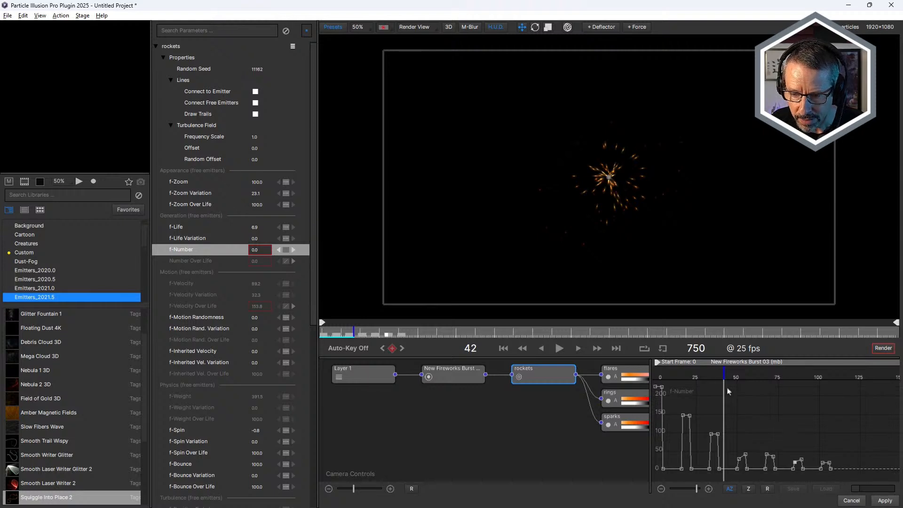
{"action": "left_click_drag", "start_coordinate": [358, 333], "coordinate": [403, 334]}
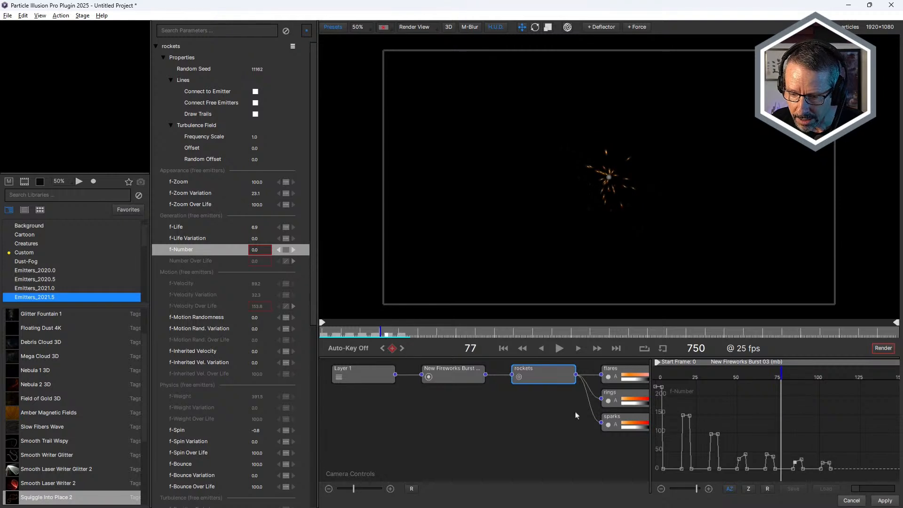
Repeat the rockets f-Number animation for 2 cycles, 8 frames between cycles, with cycle scale factor 1.00 and the last key value held.
{"action": "left_click_drag", "start_coordinate": [697, 488], "coordinate": [688, 489]}
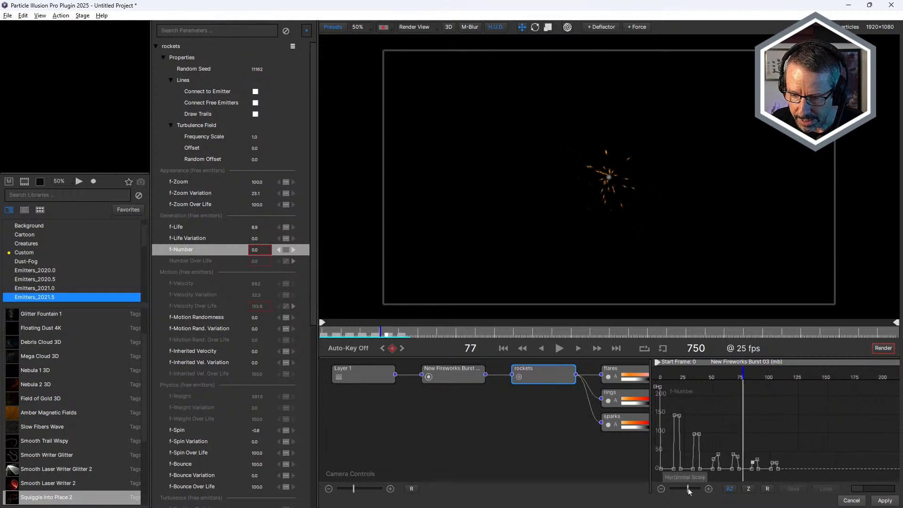
{"action": "right_click", "coordinate": [181, 251]}
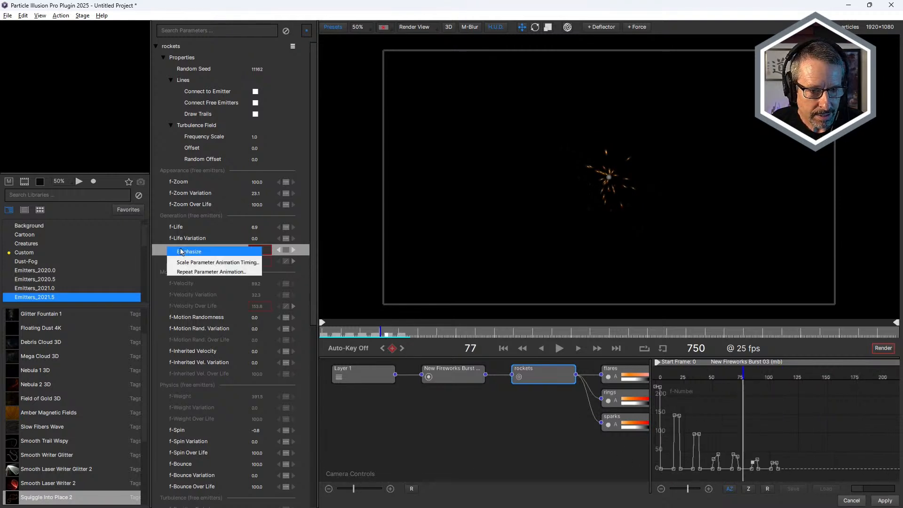
{"action": "left_click", "coordinate": [202, 272]}
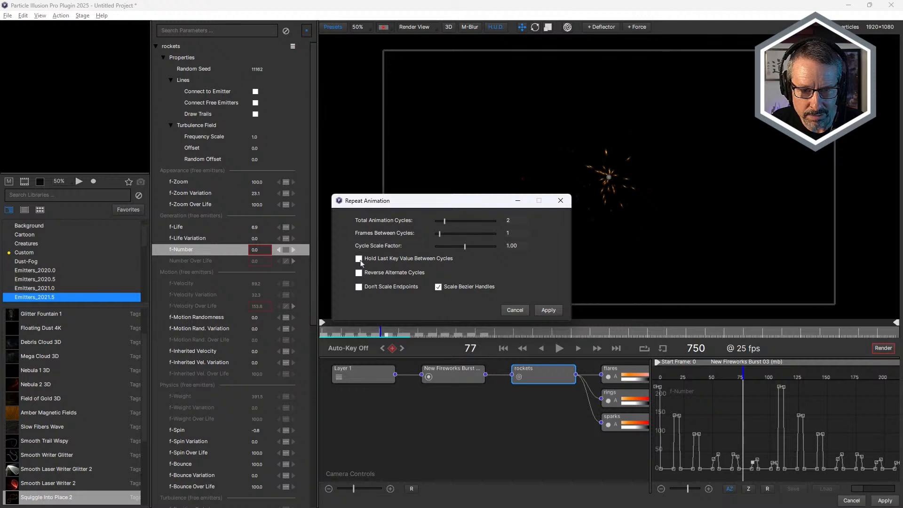
{"action": "left_click_drag", "start_coordinate": [437, 235], "coordinate": [448, 238]}
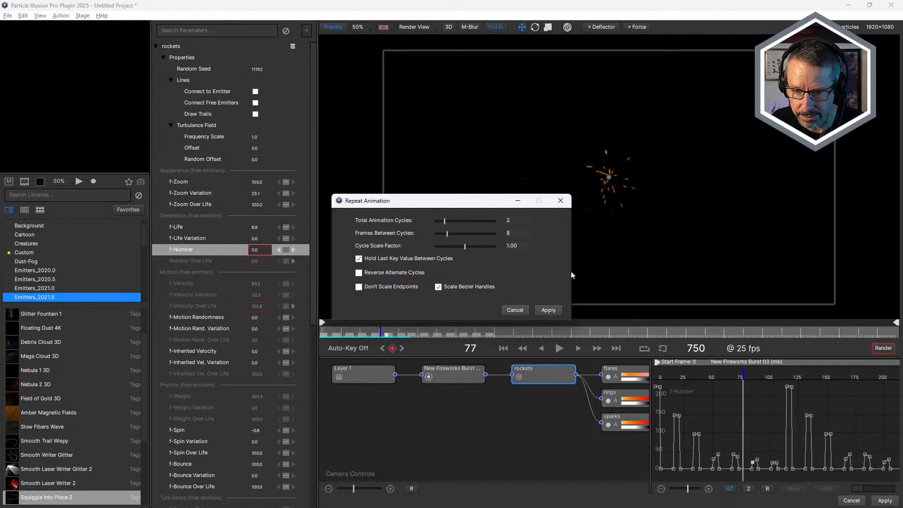
{"action": "left_click", "coordinate": [549, 310]}
Play the repeated fireworks sequence from frame 0 and stop at frame 80.
{"action": "left_click_drag", "start_coordinate": [351, 331], "coordinate": [322, 324]}
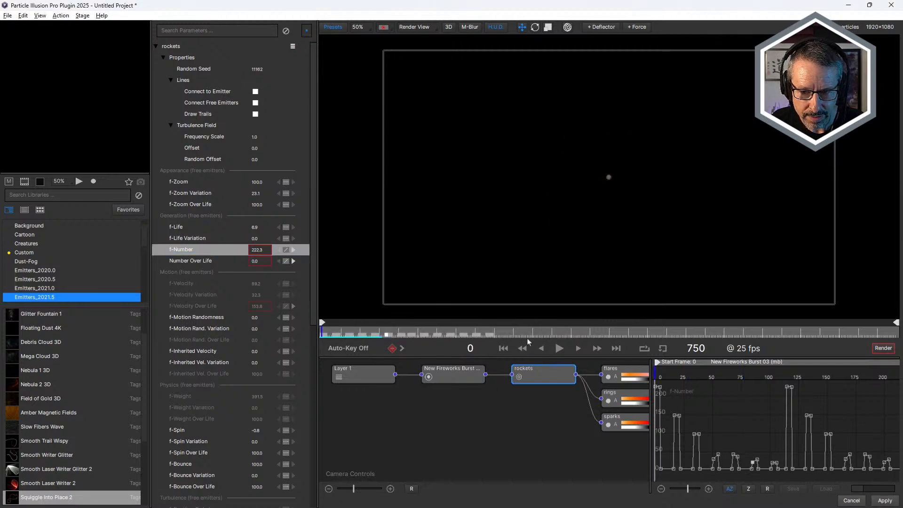
{"action": "key", "text": "space"}
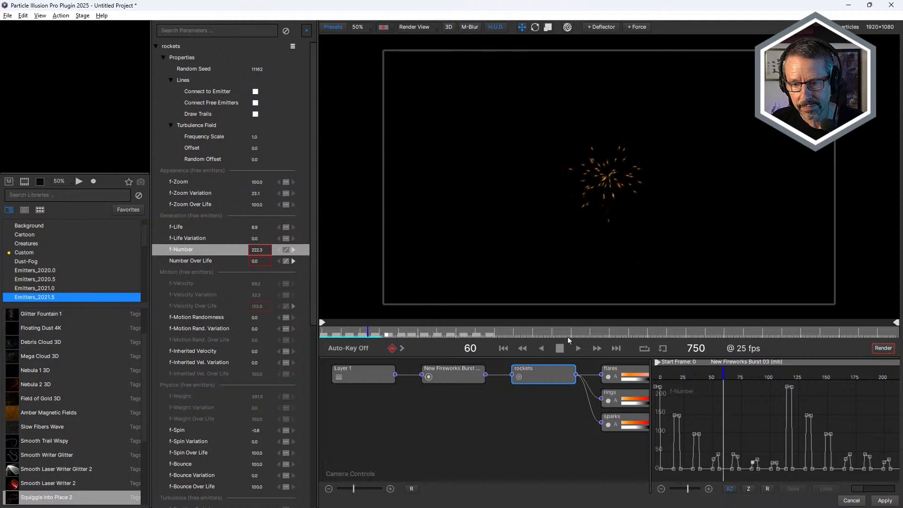
{"action": "left_click", "coordinate": [559, 348]}
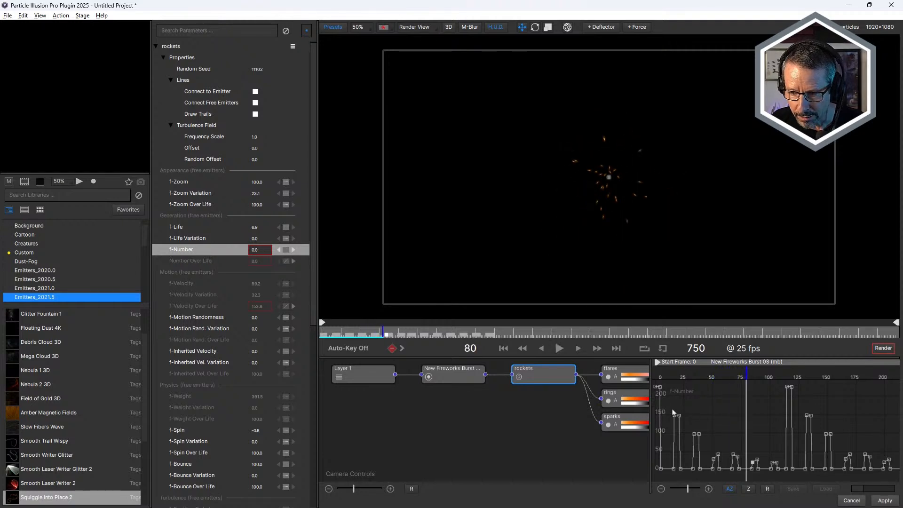
Lower both peak keyframes of the second f-Number pulse in the graph and raise those of the third pulse.
{"action": "left_click_drag", "start_coordinate": [674, 422], "coordinate": [674, 459]}
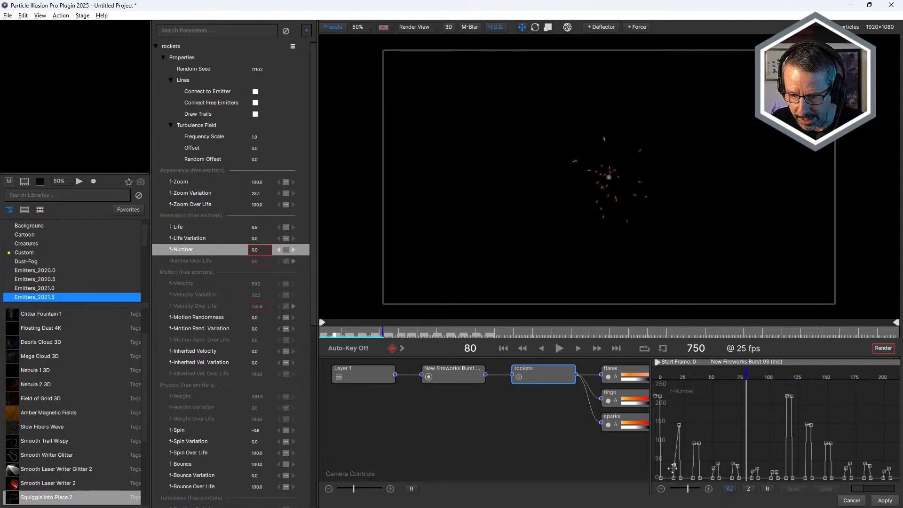
{"action": "left_click_drag", "start_coordinate": [678, 415], "coordinate": [679, 450]}
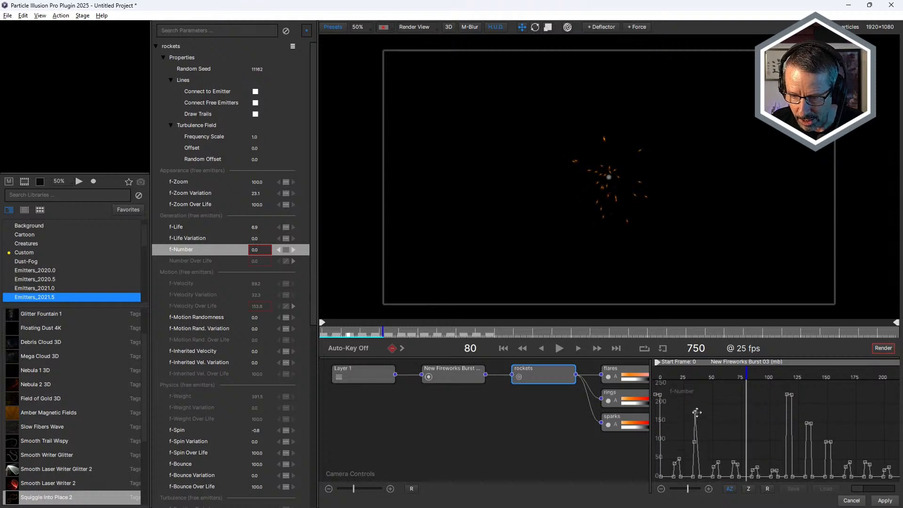
{"action": "left_click_drag", "start_coordinate": [699, 434], "coordinate": [695, 402]}
{"action": "left_click_drag", "start_coordinate": [694, 434], "coordinate": [694, 414]}
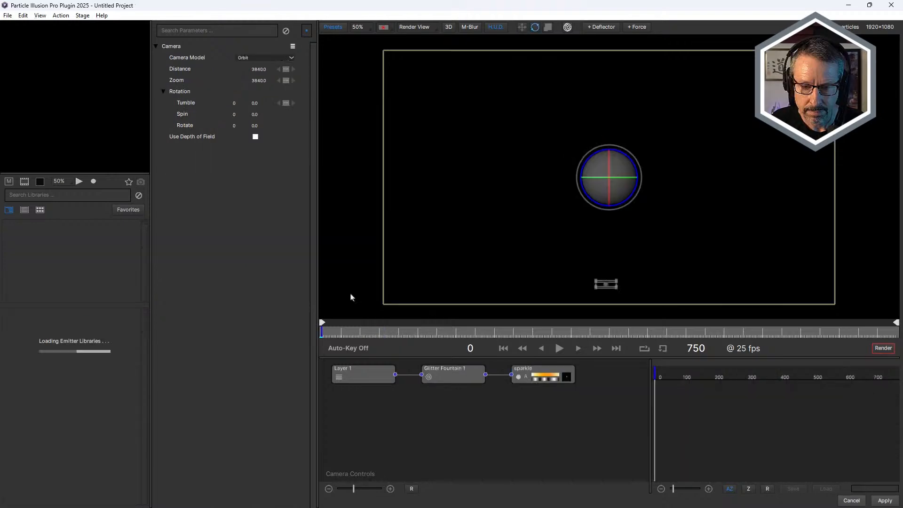
Scrub the glitter fountain animation, then show the Glitter Fountain 1 emitter's Angle keyframes in the graph at frame 0.
{"action": "left_click_drag", "start_coordinate": [337, 332], "coordinate": [361, 350]}
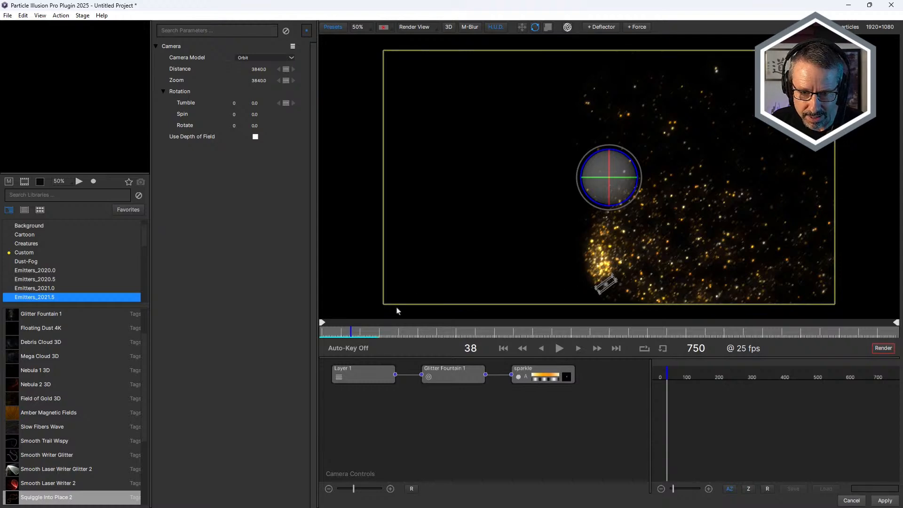
{"action": "left_click_drag", "start_coordinate": [350, 333], "coordinate": [366, 341]}
{"action": "left_click", "coordinate": [447, 380]}
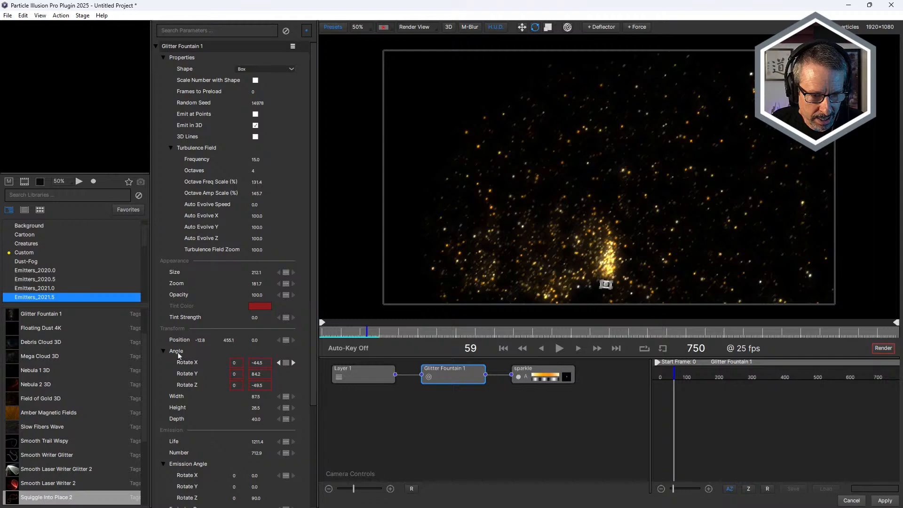
{"action": "left_click", "coordinate": [182, 353]}
{"action": "mouse_move", "coordinate": [333, 335]}
{"action": "left_mouse_down"}
{"action": "mouse_move", "coordinate": [463, 334]}
{"action": "mouse_move", "coordinate": [322, 334]}
{"action": "left_mouse_up"}
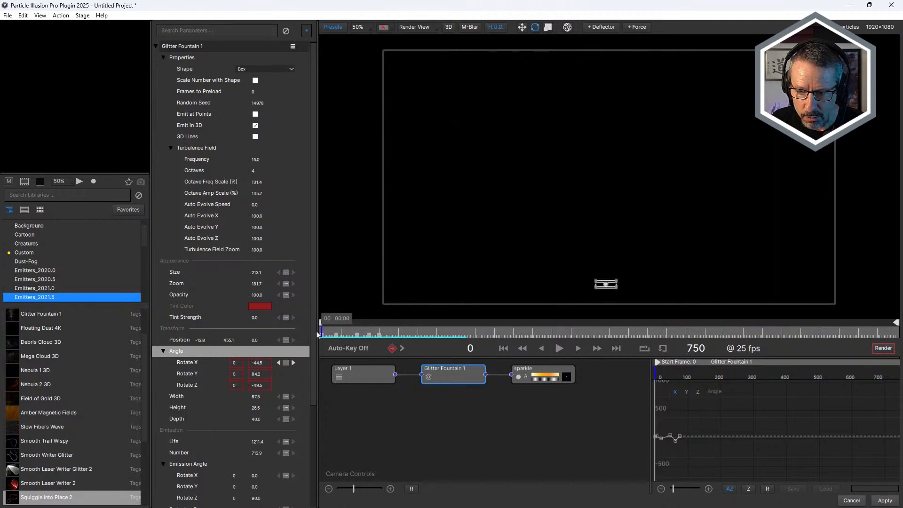
Repeat the Glitter Fountain 1 Angle animation for 4 cycles with 1 frame between cycles and cycle scale factor 1.00.
{"action": "left_click_drag", "start_coordinate": [673, 489], "coordinate": [679, 488]}
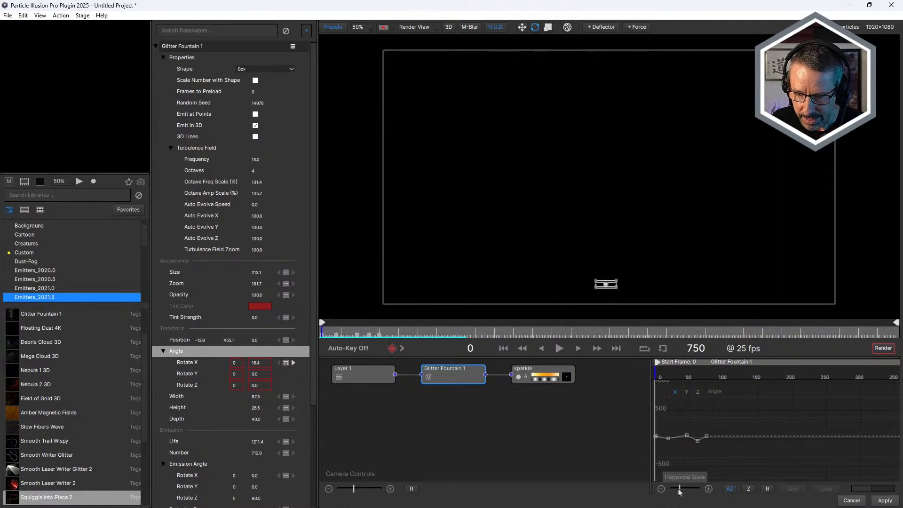
{"action": "right_click", "coordinate": [175, 354]}
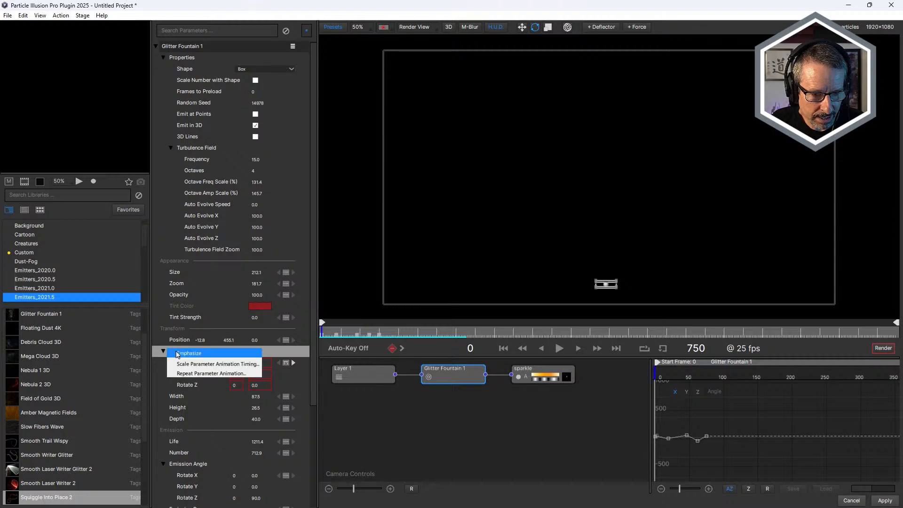
{"action": "left_click", "coordinate": [187, 373]}
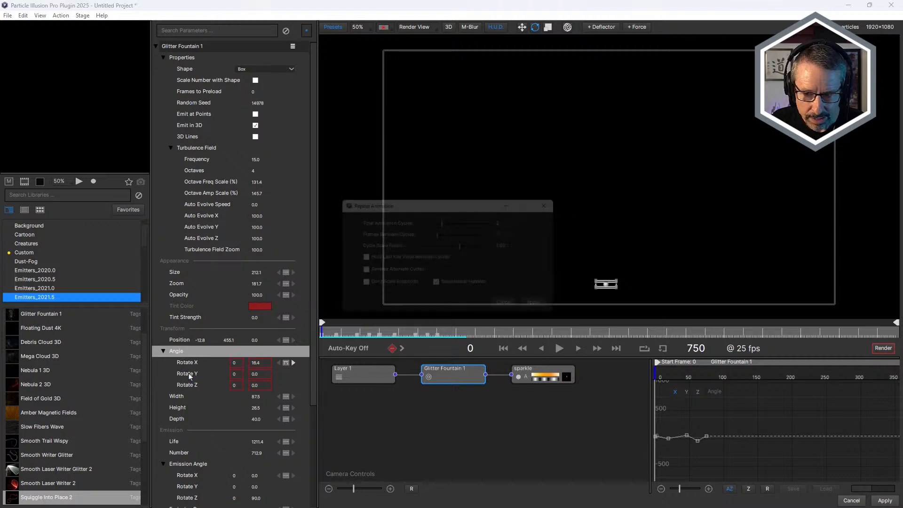
{"action": "left_click_drag", "start_coordinate": [446, 225], "coordinate": [457, 226]}
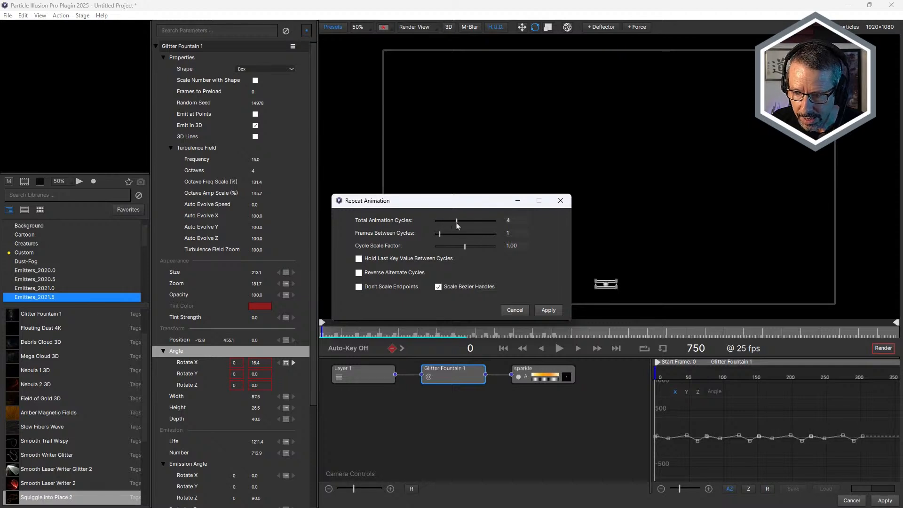
{"action": "left_click", "coordinate": [548, 310]}
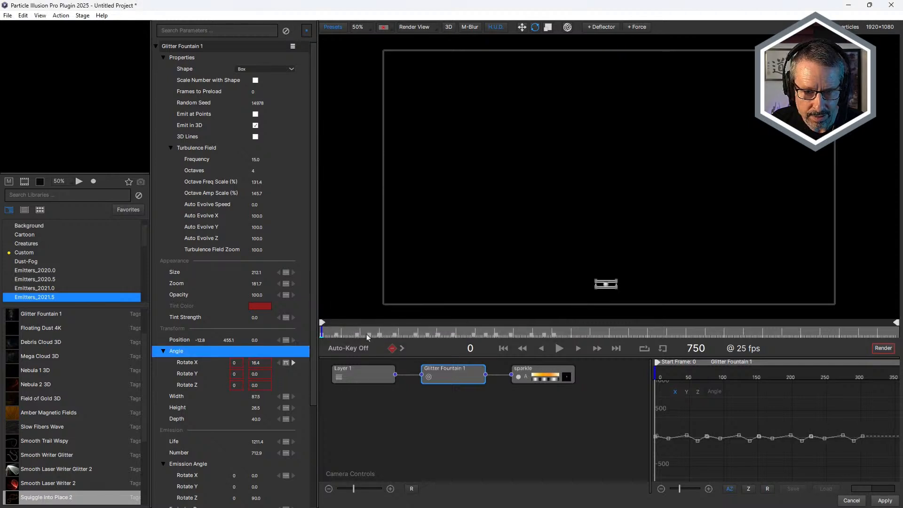
Play the repeated fountain rotation from frame 0, stop at frame 91 and move to frame 101.
{"action": "left_click", "coordinate": [559, 348]}
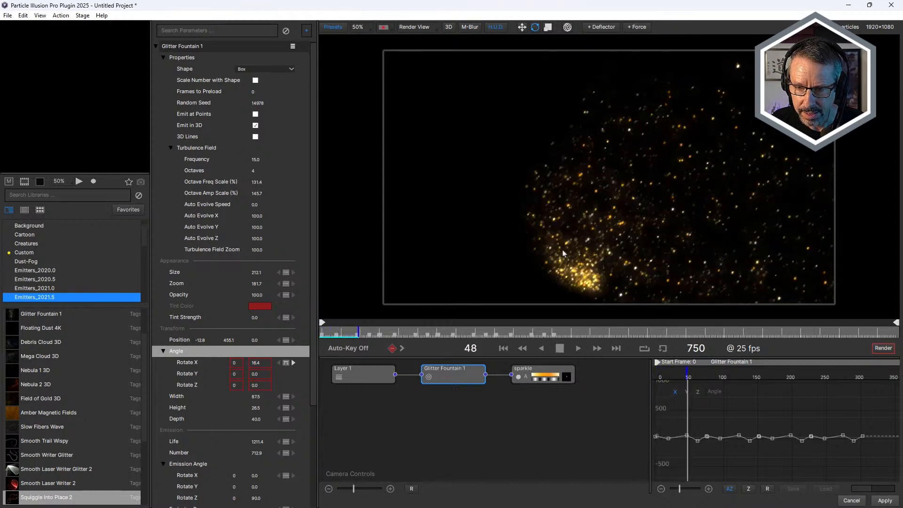
{"action": "left_click", "coordinate": [559, 348]}
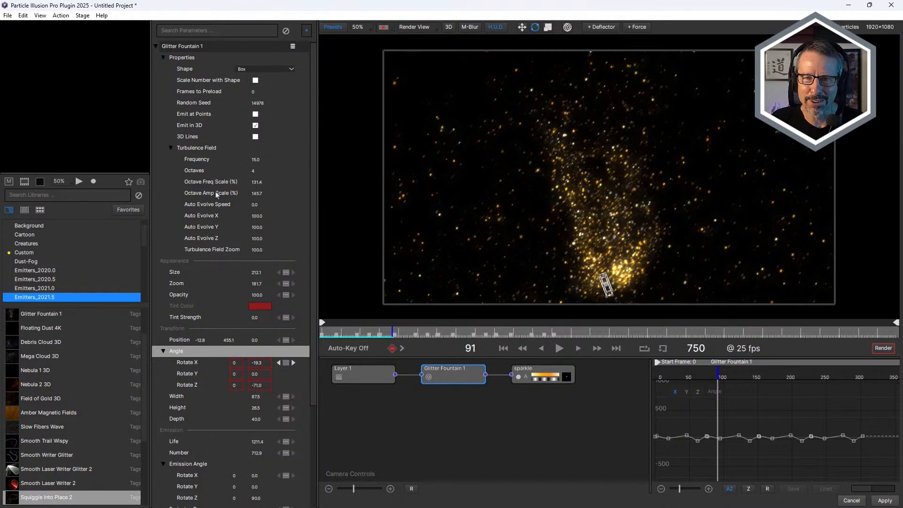
{"action": "left_click_drag", "start_coordinate": [363, 331], "coordinate": [386, 332]}
{"action": "left_click", "coordinate": [402, 348]}
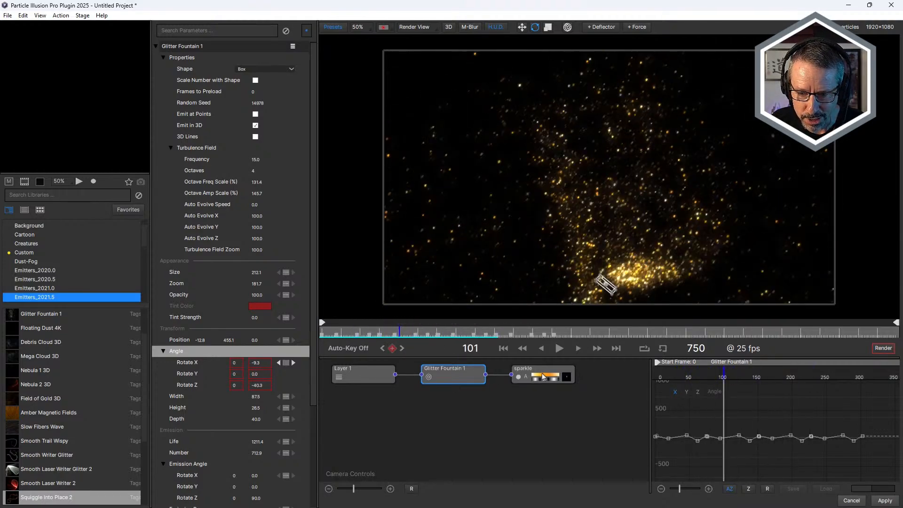
Search the sparkle particle's parameters for "lin", enable Draw Trails and scrub the trails to frame 100.
{"action": "left_click", "coordinate": [543, 377]}
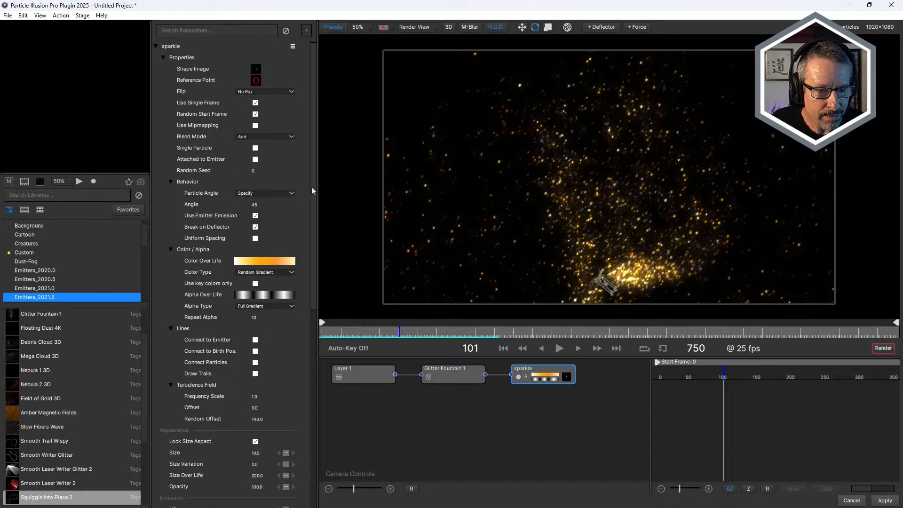
{"action": "left_click_drag", "start_coordinate": [312, 205], "coordinate": [333, 165]}
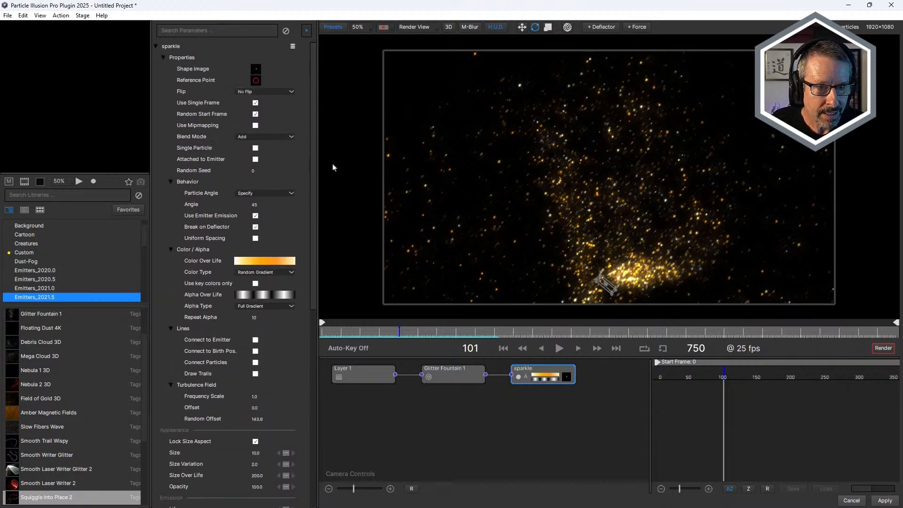
{"action": "left_click", "coordinate": [204, 30]}
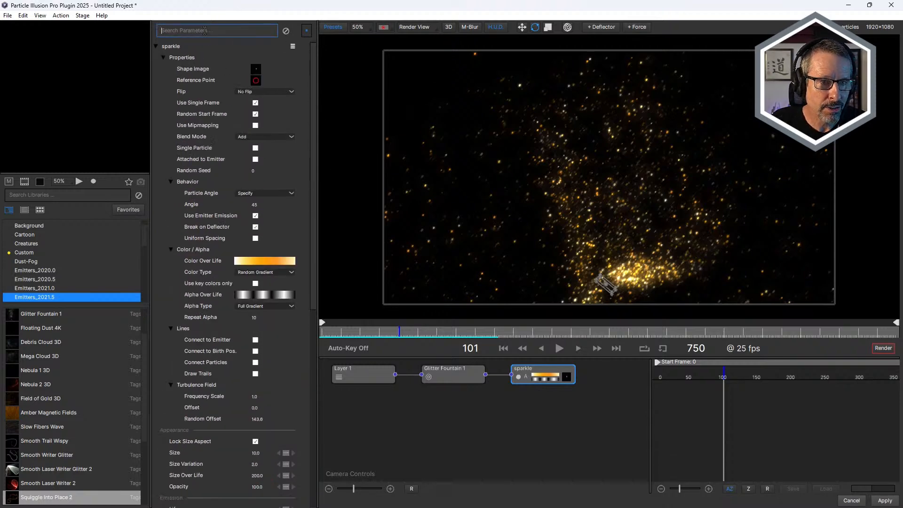
{"action": "type", "text": "lin"}
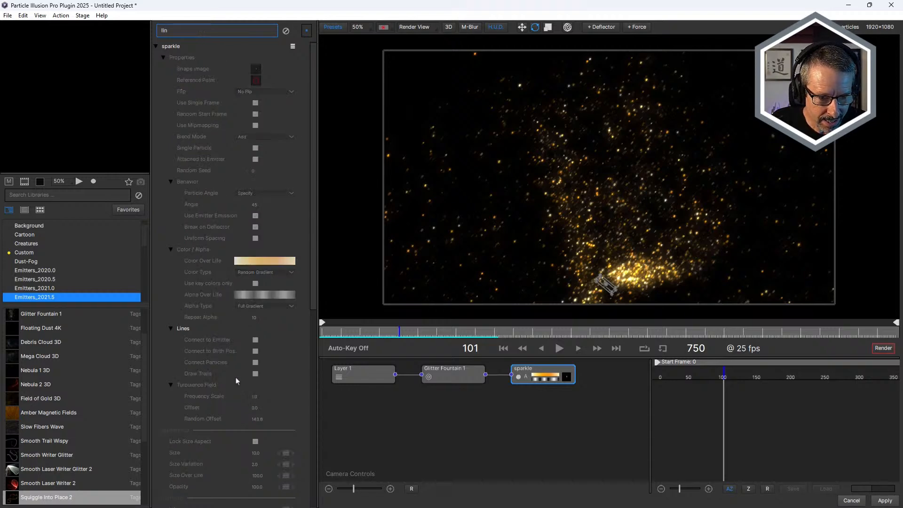
{"action": "left_click", "coordinate": [255, 373]}
{"action": "scroll", "coordinate": [256, 378], "scroll_direction": "down", "scroll_amount": 2}
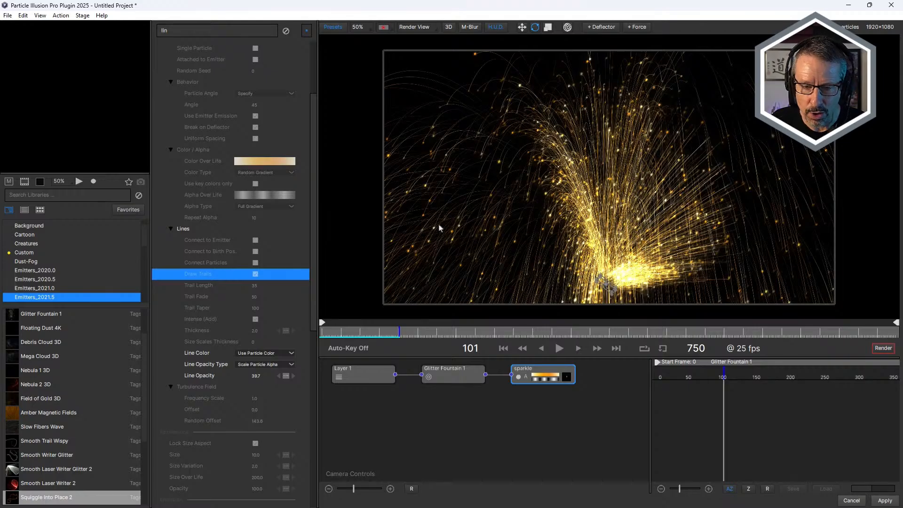
{"action": "left_click_drag", "start_coordinate": [332, 335], "coordinate": [411, 348]}
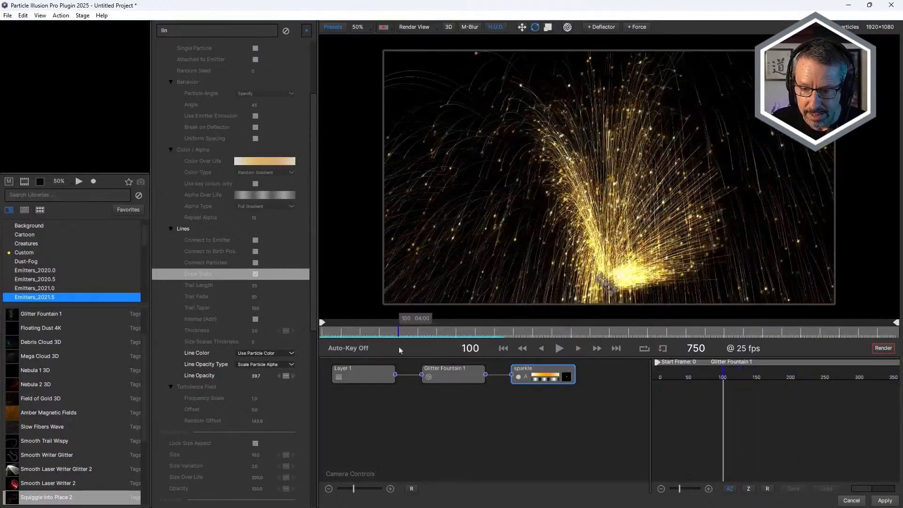
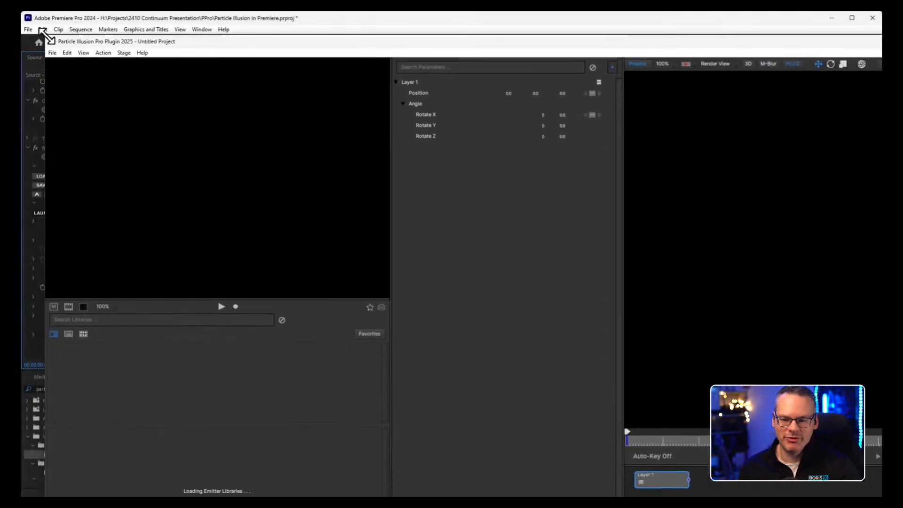
Launch Particle Illusion from the BCC Particle Illusion effect on the Black Video clip and enlarge its window.
{"action": "left_click_drag", "start_coordinate": [47, 36], "coordinate": [570, 231]}
{"action": "left_click_drag", "start_coordinate": [636, 230], "coordinate": [95, 16]}
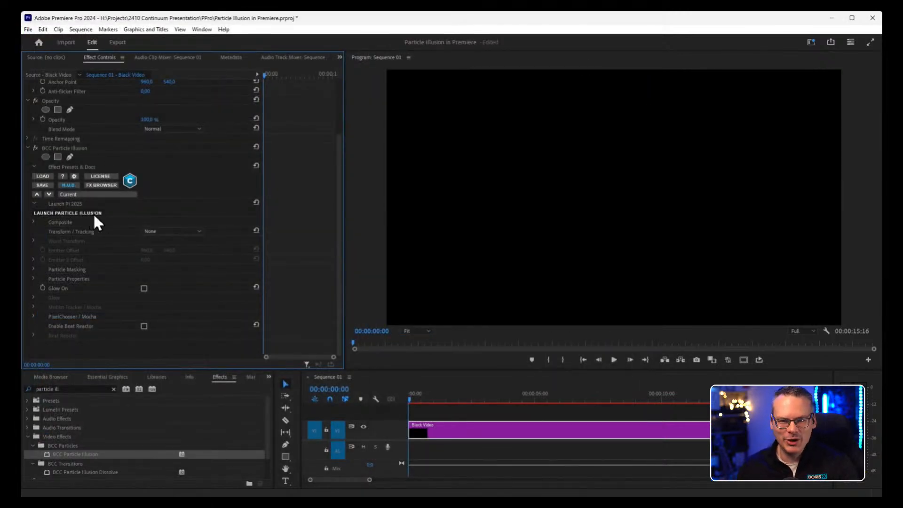
{"action": "left_click", "coordinate": [94, 214]}
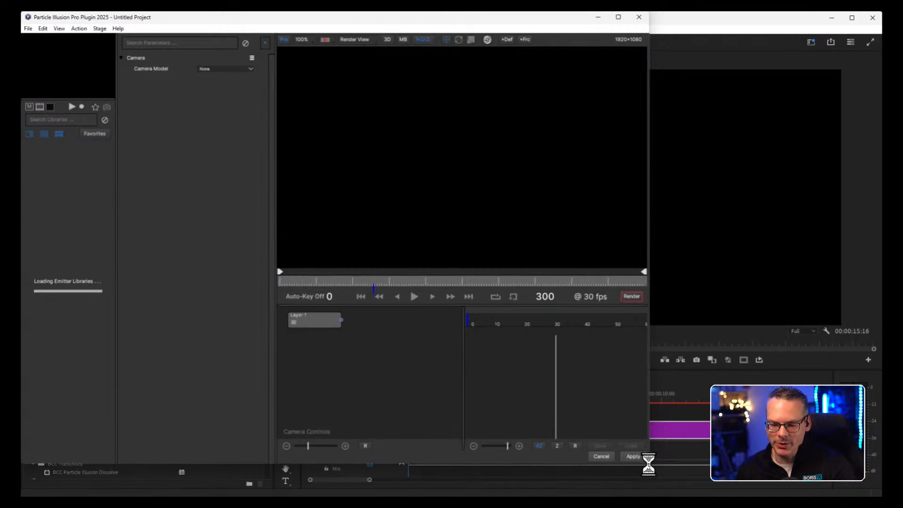
{"action": "left_click_drag", "start_coordinate": [651, 467], "coordinate": [879, 493]}
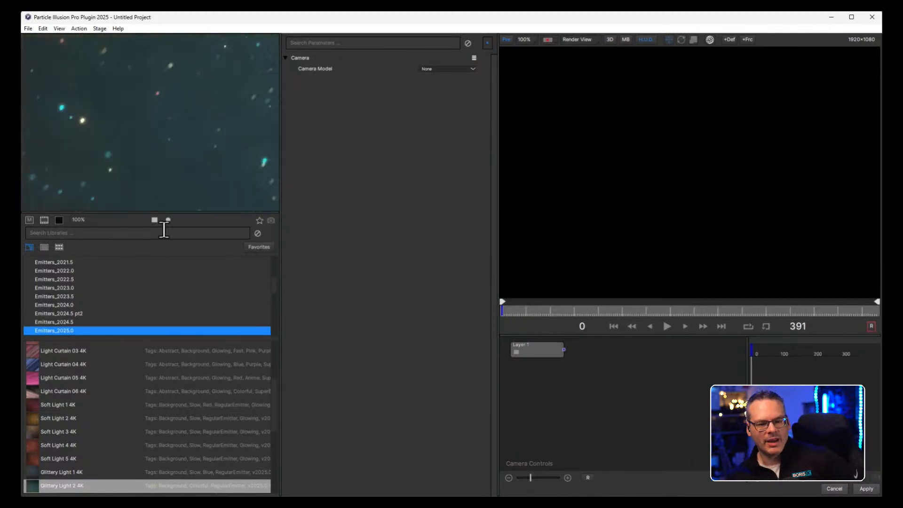
Open the Emitters_2024.5 library and move the Lotsa Dots 01 emitter around in the library preview.
{"action": "left_click", "coordinate": [71, 322]}
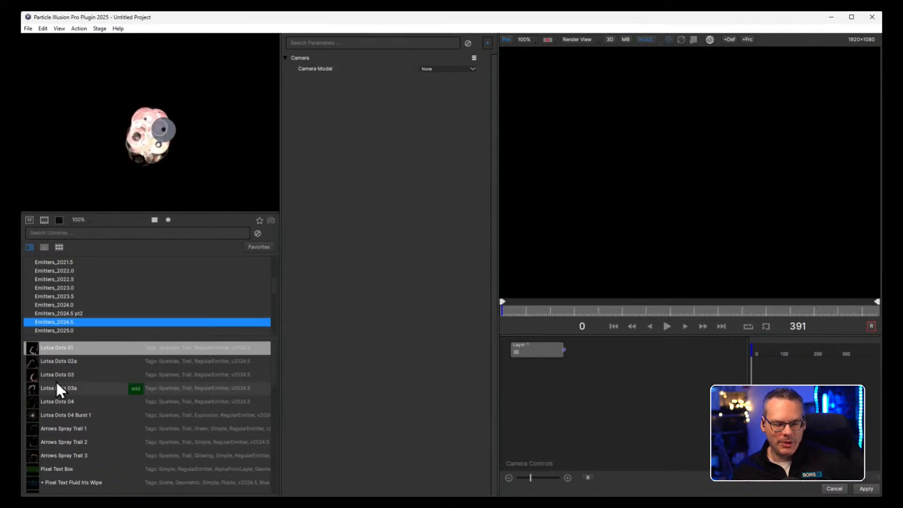
{"action": "scroll", "coordinate": [274, 279], "scroll_direction": "up", "scroll_amount": 5}
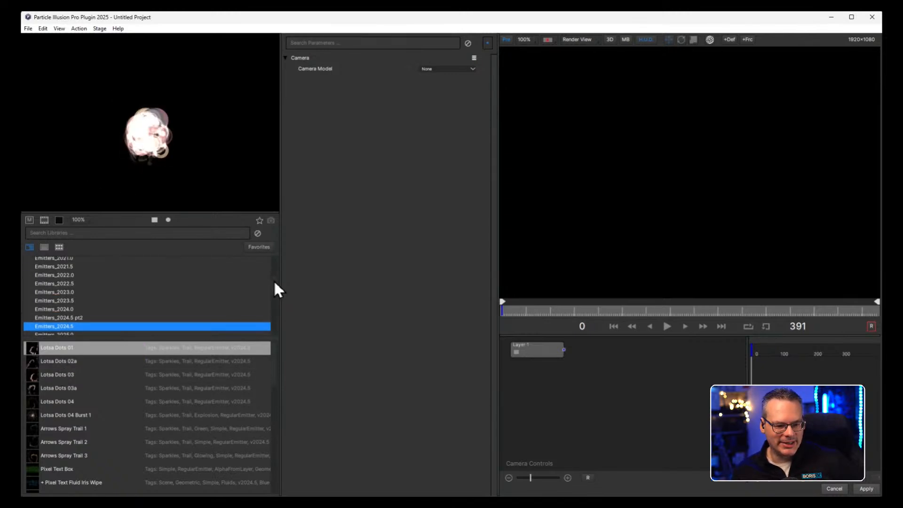
{"action": "left_click_drag", "start_coordinate": [273, 261], "coordinate": [275, 290]}
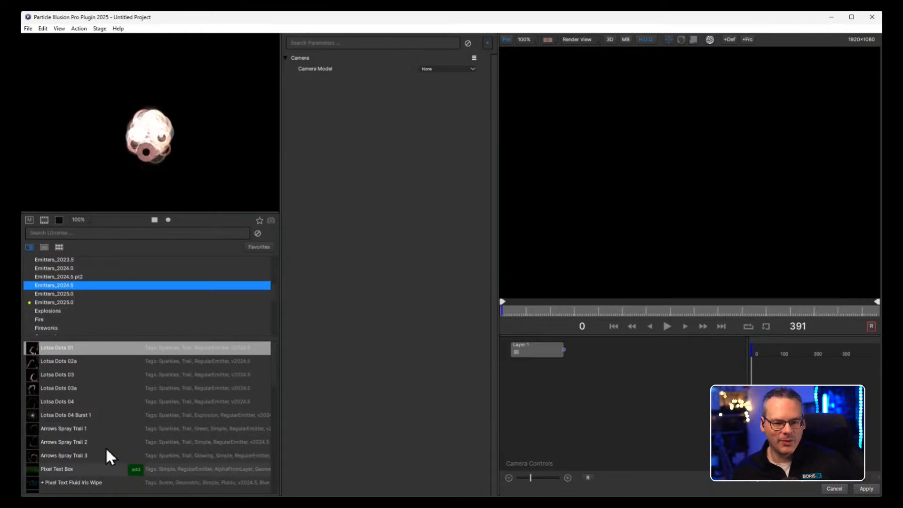
{"action": "mouse_move", "coordinate": [169, 95]}
{"action": "left_mouse_down"}
{"action": "mouse_move", "coordinate": [131, 138]}
{"action": "mouse_move", "coordinate": [196, 156]}
{"action": "mouse_move", "coordinate": [129, 134]}
{"action": "mouse_move", "coordinate": [97, 99]}
{"action": "mouse_move", "coordinate": [155, 143]}
{"action": "mouse_move", "coordinate": [160, 171]}
{"action": "left_mouse_up"}
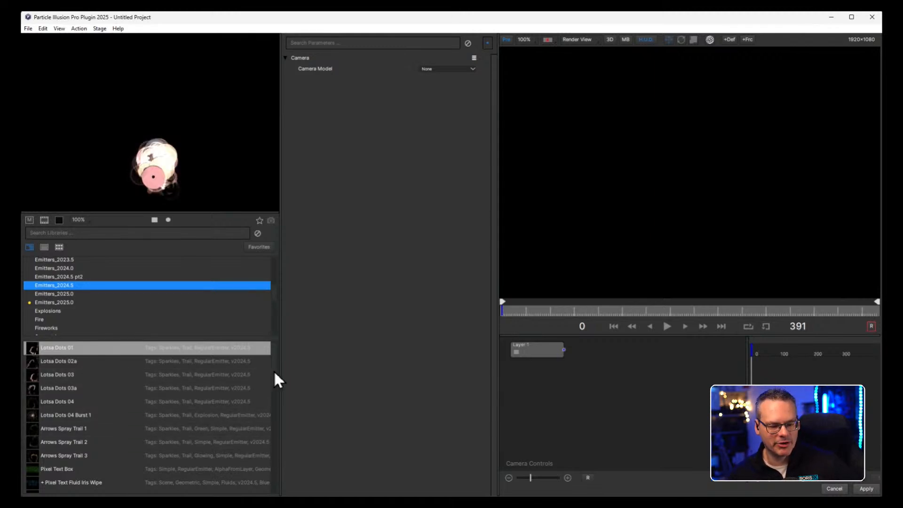
Record a curving motion path for the Lotsa Dots 01 emitter in the library preview.
{"action": "scroll", "coordinate": [272, 371], "scroll_direction": "down", "scroll_amount": 3}
{"action": "scroll", "coordinate": [273, 382], "scroll_direction": "down", "scroll_amount": 4}
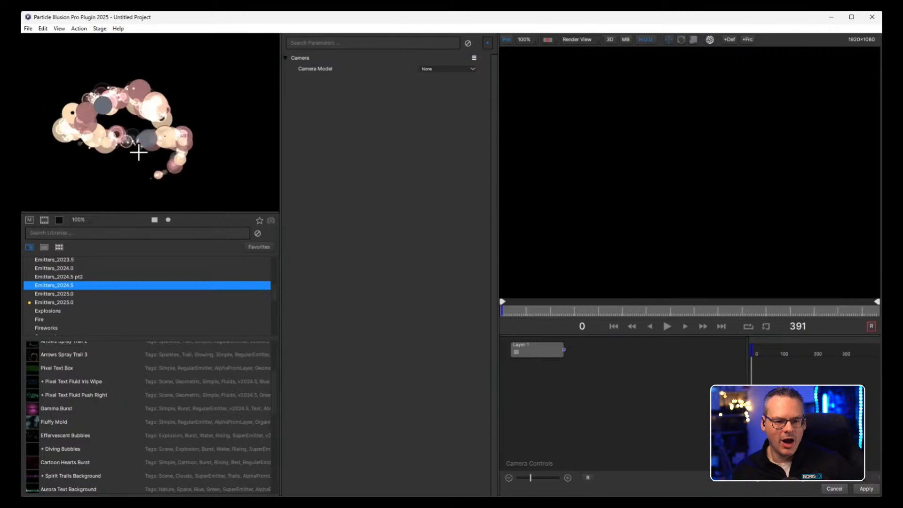
{"action": "left_click", "coordinate": [168, 220]}
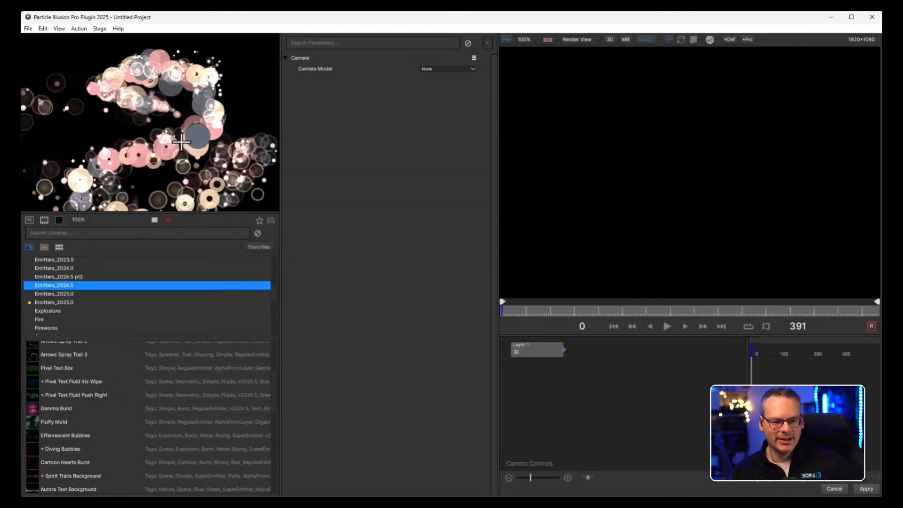
{"action": "mouse_move", "coordinate": [181, 141]}
{"action": "left_mouse_down"}
{"action": "mouse_move", "coordinate": [107, 138]}
{"action": "mouse_move", "coordinate": [143, 81]}
{"action": "mouse_move", "coordinate": [165, 174]}
{"action": "left_mouse_up"}
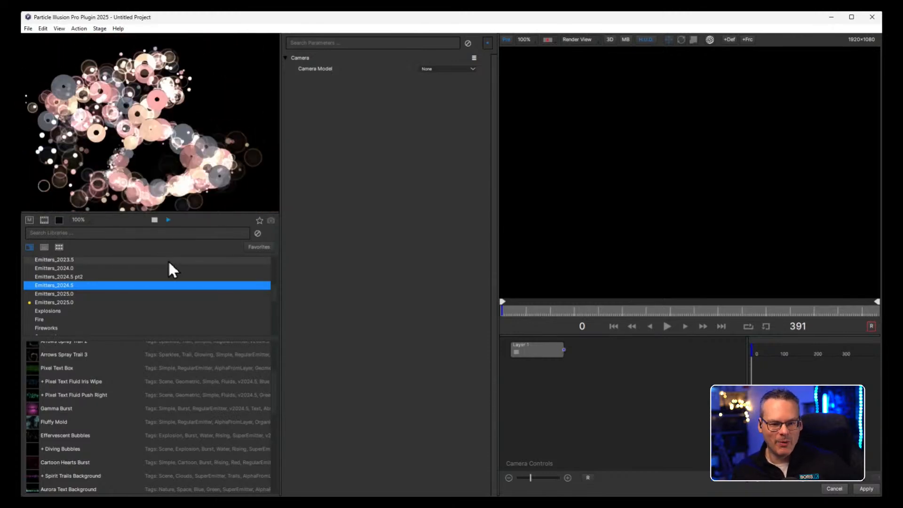
Preview Arrows Spray Trail 3, 2 and 1, Lotsa Dots 04 Burst 1 and Lotsa Dots 04 along the recorded path.
{"action": "left_click", "coordinate": [66, 351]}
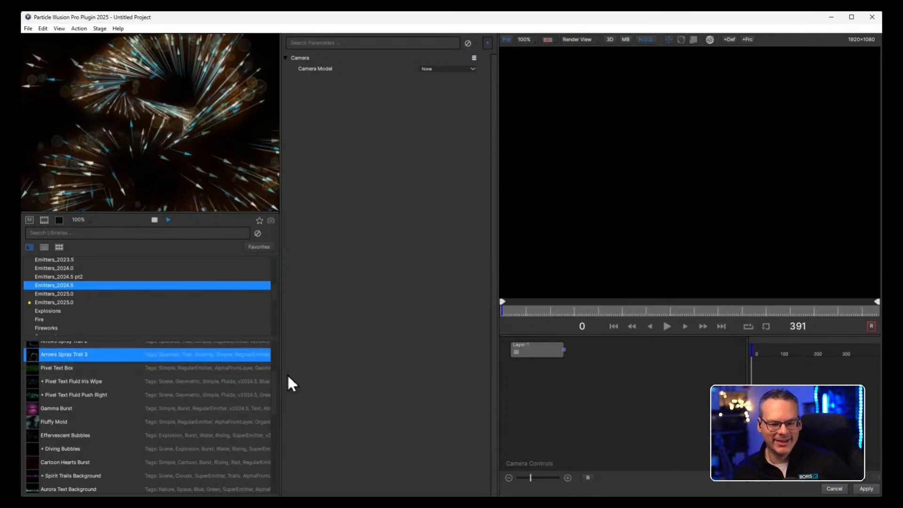
{"action": "scroll", "coordinate": [272, 376], "scroll_direction": "up", "scroll_amount": 2}
{"action": "left_click", "coordinate": [78, 387]}
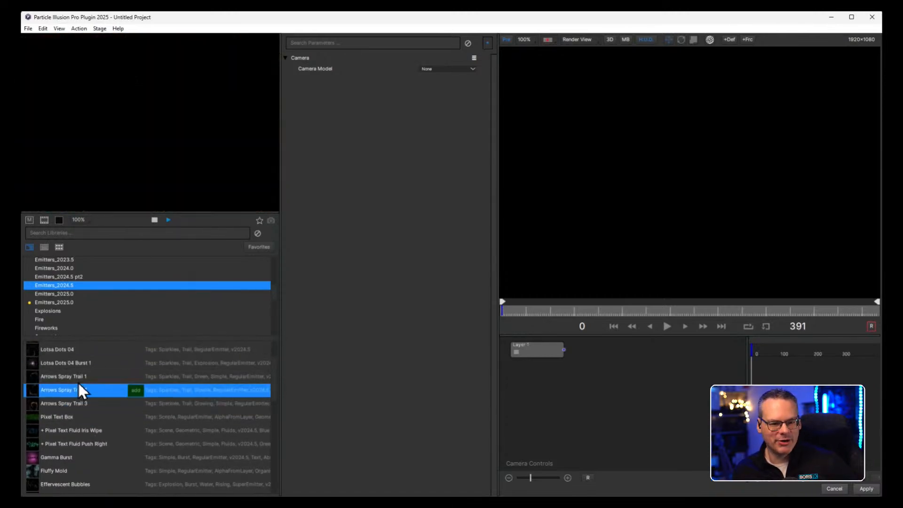
{"action": "left_click", "coordinate": [68, 377]}
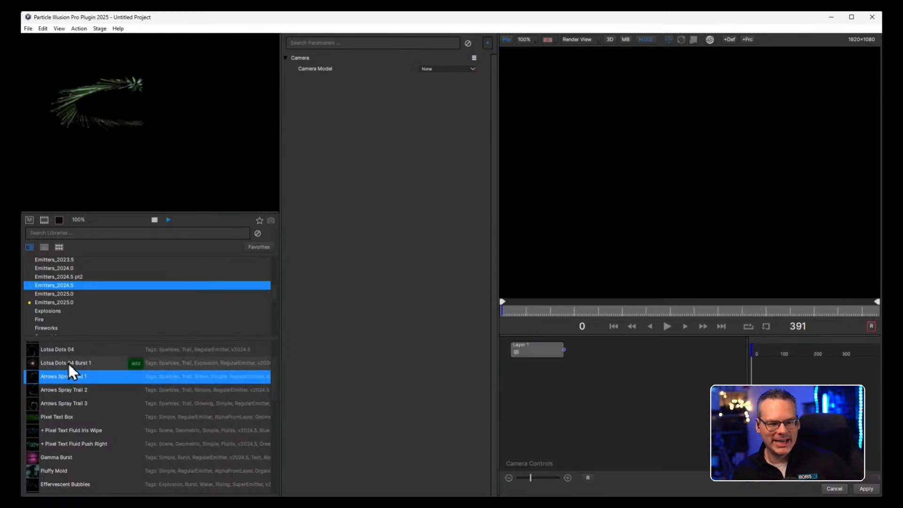
{"action": "left_click", "coordinate": [69, 363]}
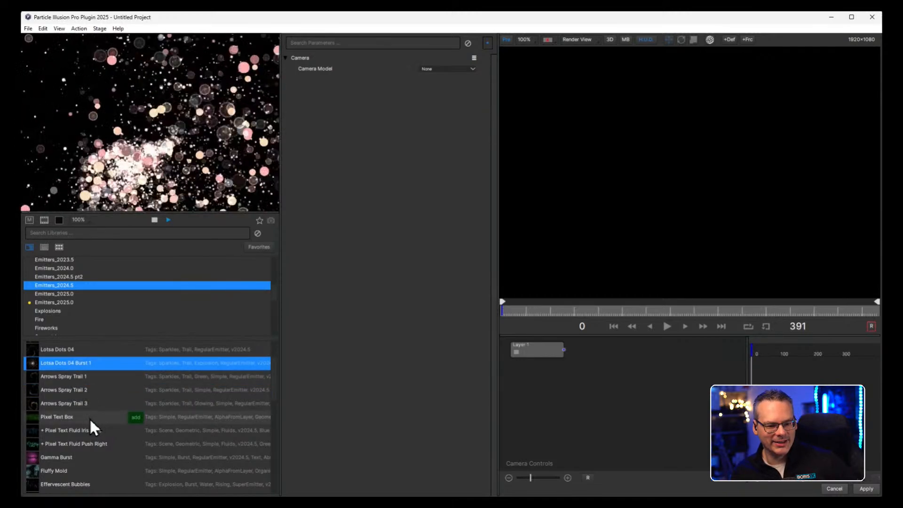
{"action": "left_click", "coordinate": [59, 352]}
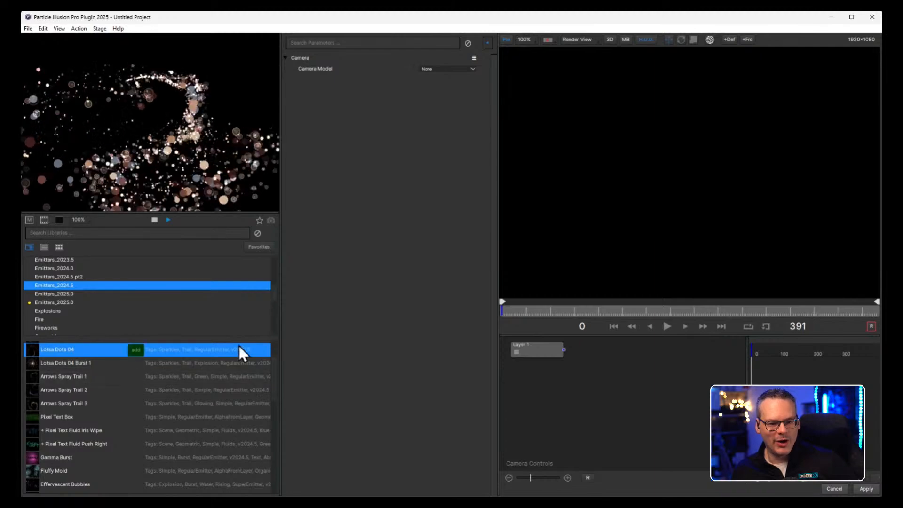
Stop the path preview, play the Gamma Burst emitter and set the preview zoom to 25%.
{"action": "left_click", "coordinate": [155, 220]}
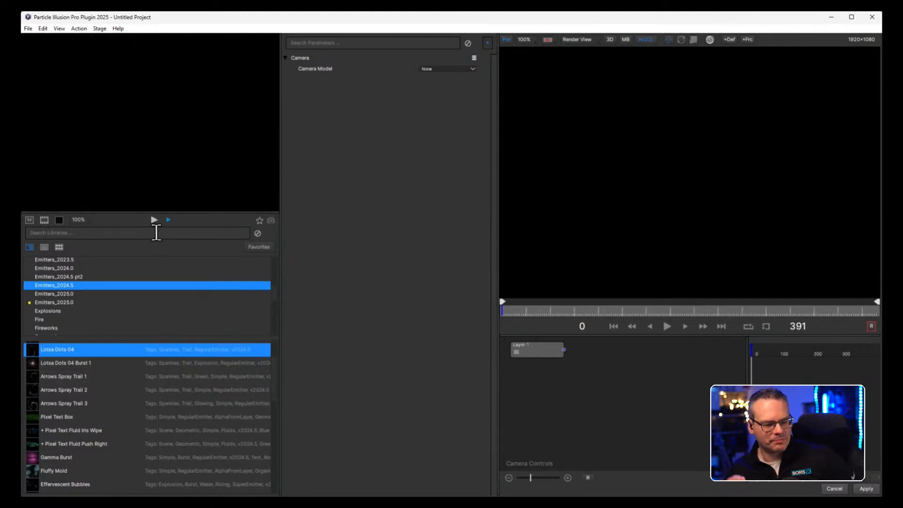
{"action": "left_click", "coordinate": [58, 456]}
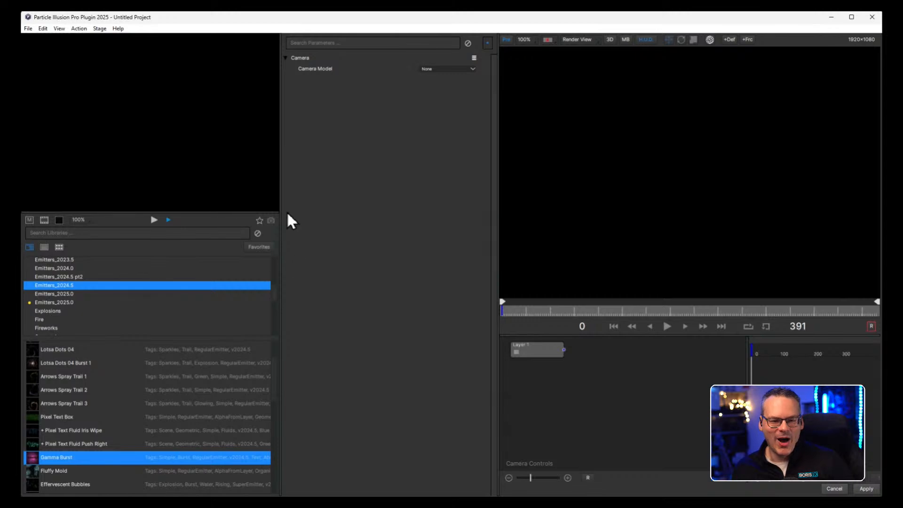
{"action": "left_click", "coordinate": [154, 220]}
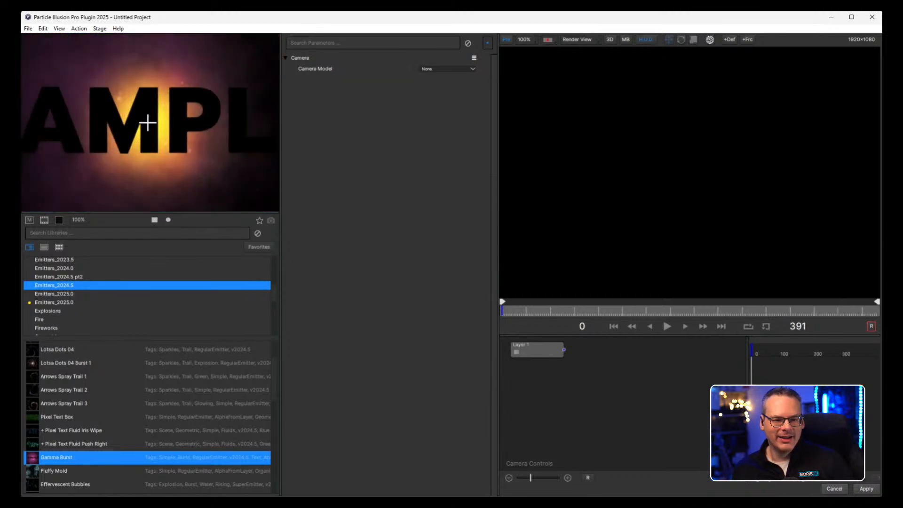
{"action": "left_click", "coordinate": [79, 220]}
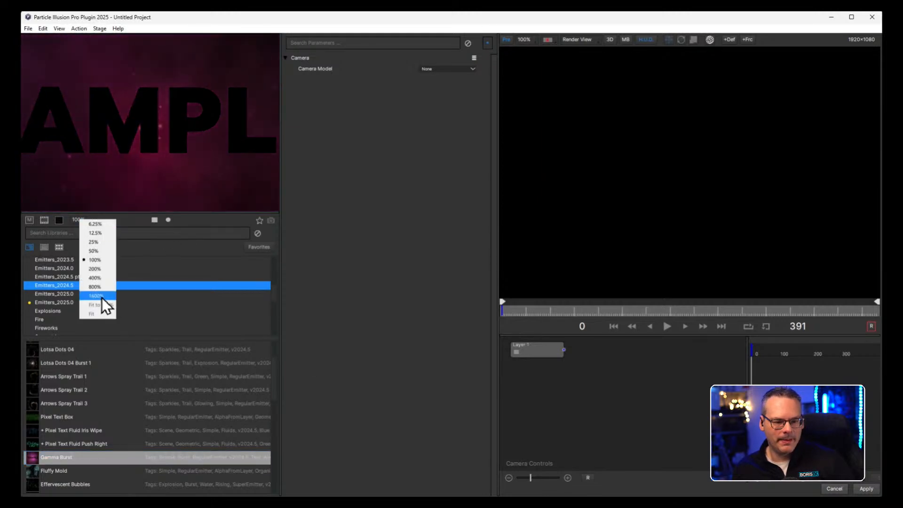
{"action": "left_click", "coordinate": [94, 241]}
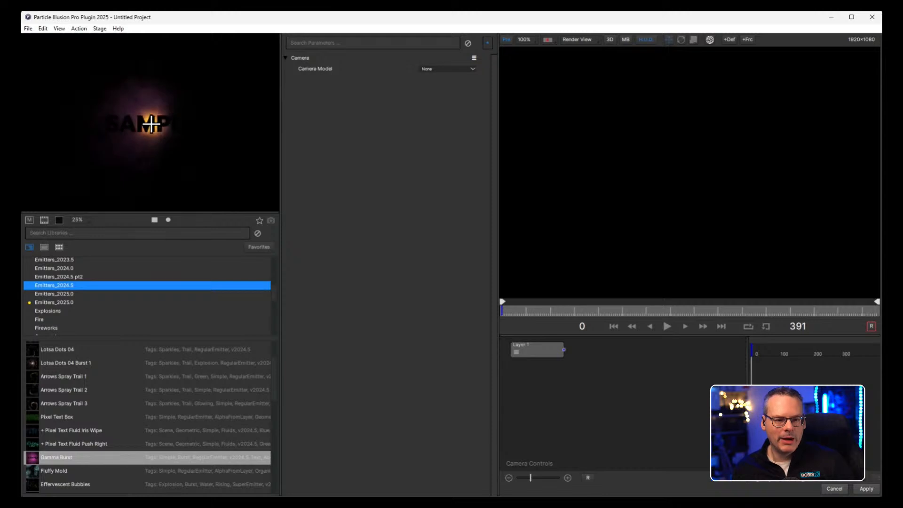
Preview the text emitters Fluffy Mold, Effervescent Bubbles, Diving Bubbles, Cartoon Hearts Burst and Spirit Trails Background.
{"action": "left_click", "coordinate": [65, 472]}
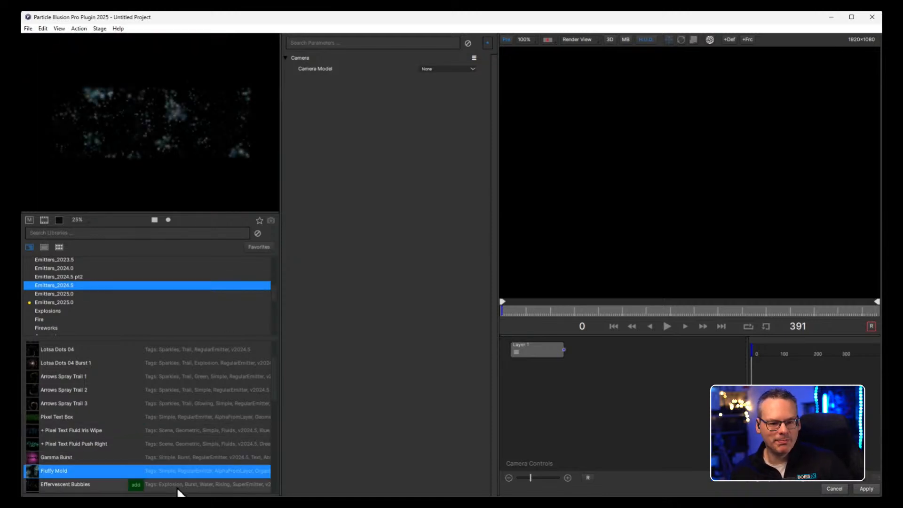
{"action": "left_click", "coordinate": [125, 482]}
{"action": "scroll", "coordinate": [276, 376], "scroll_direction": "down", "scroll_amount": 3}
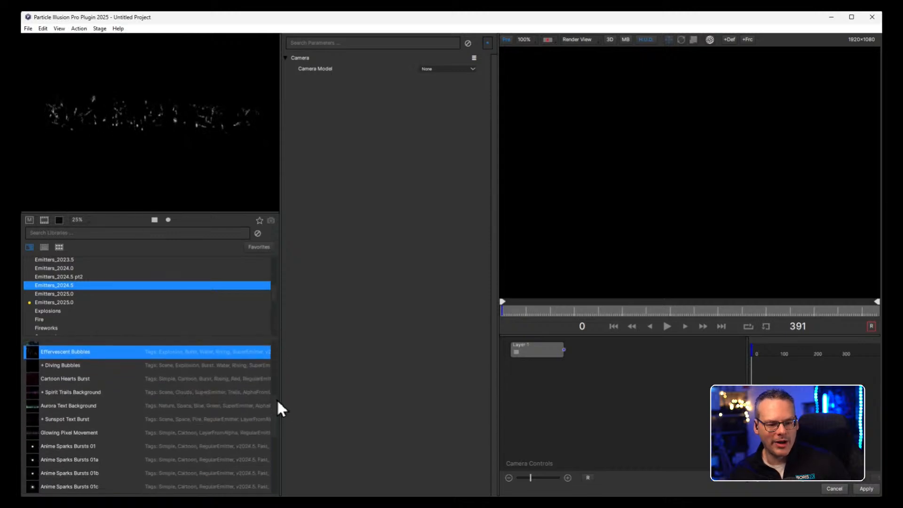
{"action": "left_click", "coordinate": [66, 360]}
{"action": "left_click", "coordinate": [69, 374]}
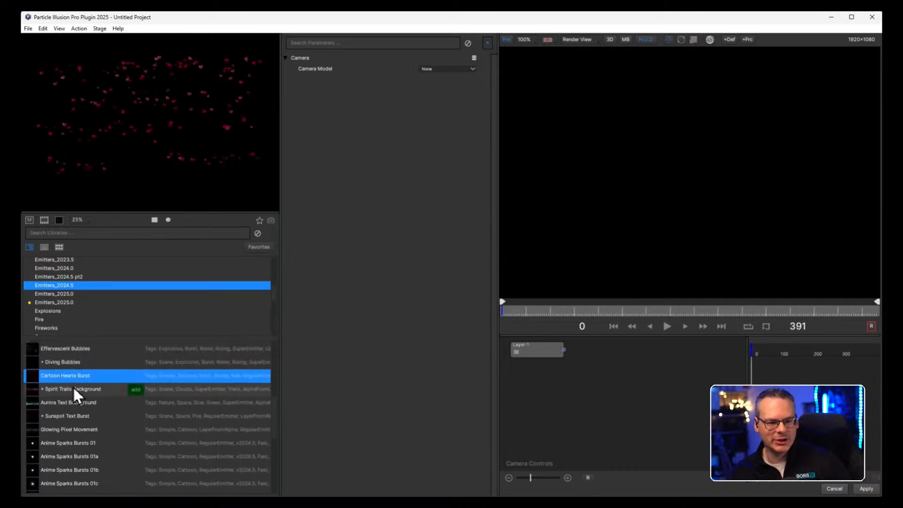
{"action": "left_click", "coordinate": [74, 388]}
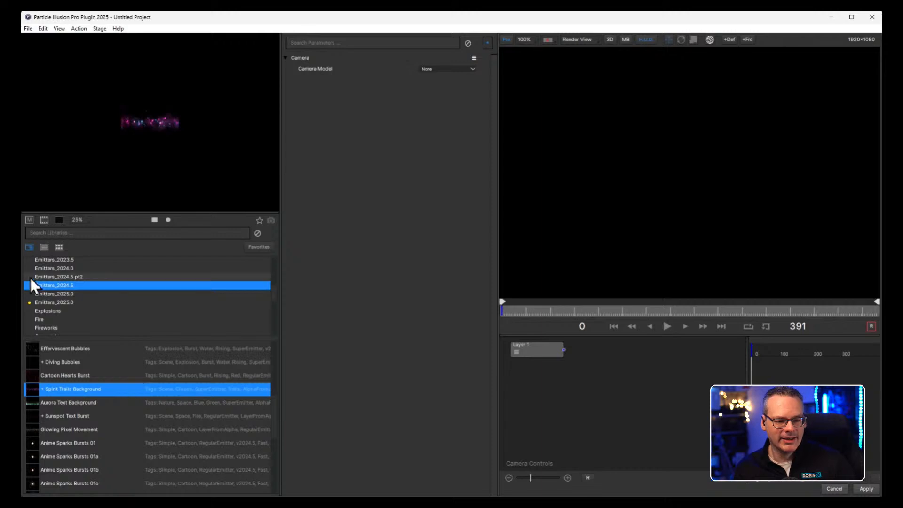
Open the Emitters_2025.0 library and preview the emitters Light Curtain 02 through Light Curtain 06.
{"action": "left_click", "coordinate": [61, 292]}
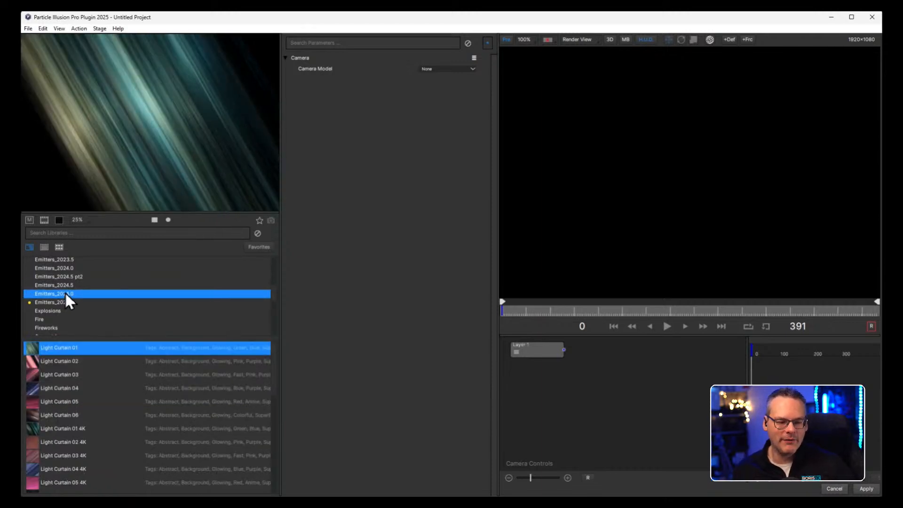
{"action": "left_click", "coordinate": [53, 361]}
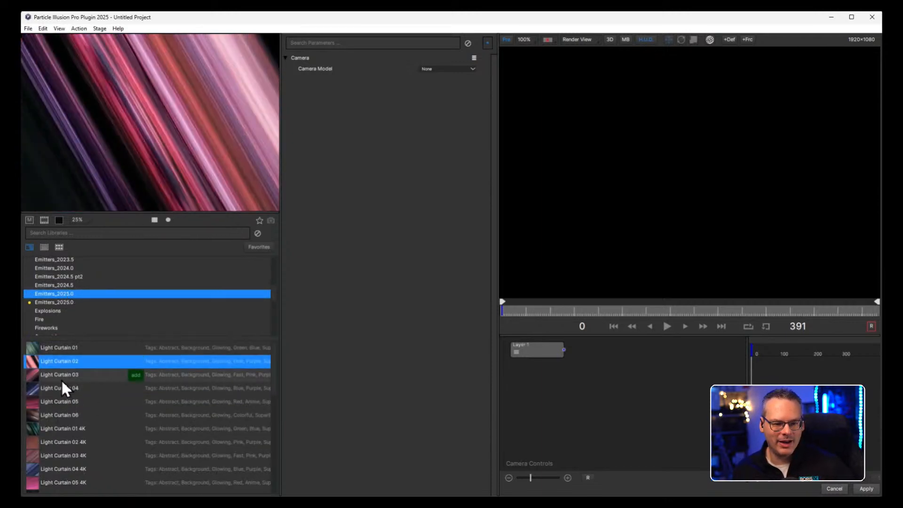
{"action": "left_click", "coordinate": [62, 374]}
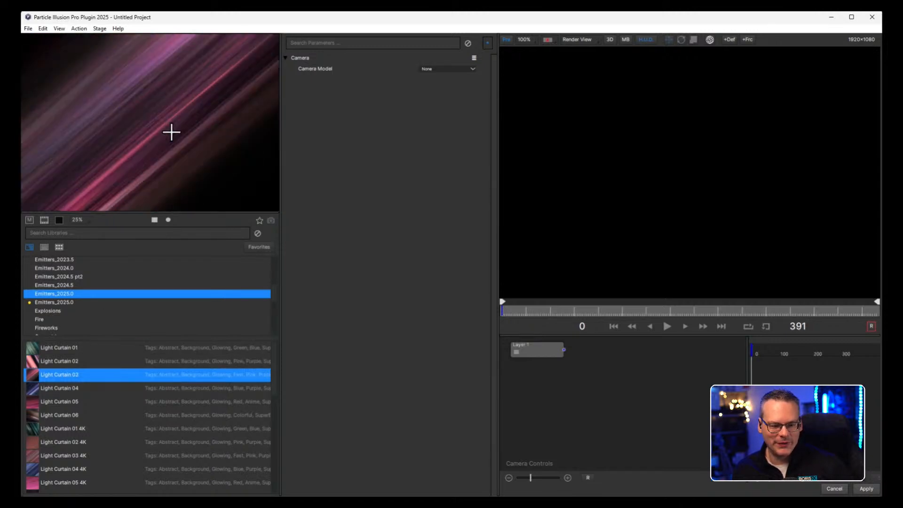
{"action": "left_click", "coordinate": [64, 390]}
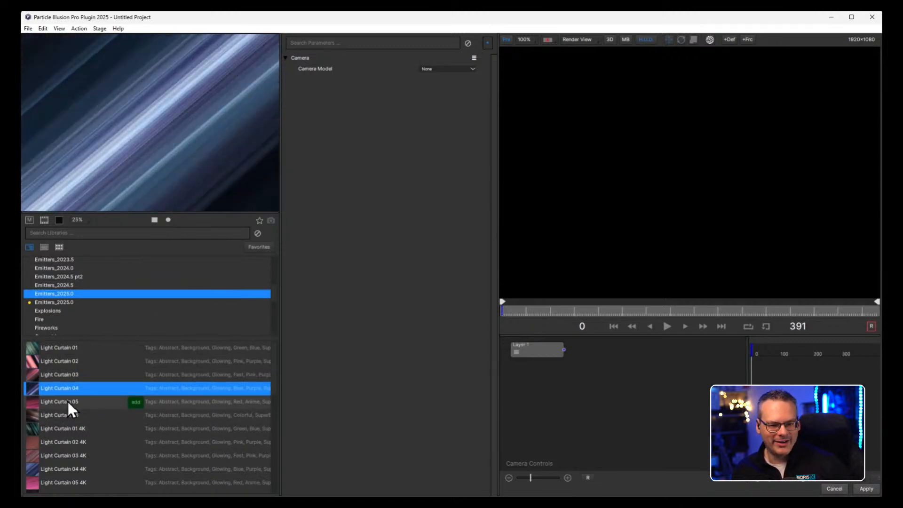
{"action": "left_click", "coordinate": [66, 401]}
{"action": "left_click", "coordinate": [72, 413]}
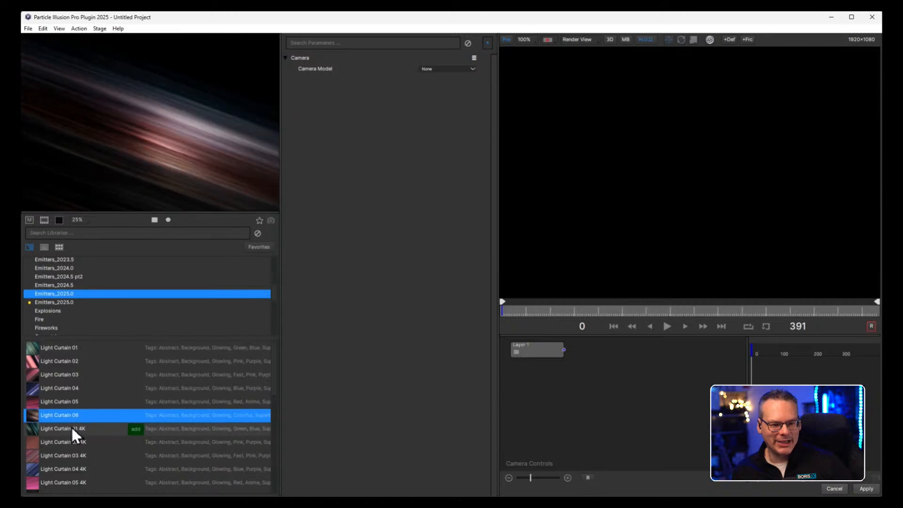
Preview the 4K versions of Light Curtain 01, 02 and 04.
{"action": "left_click", "coordinate": [67, 426]}
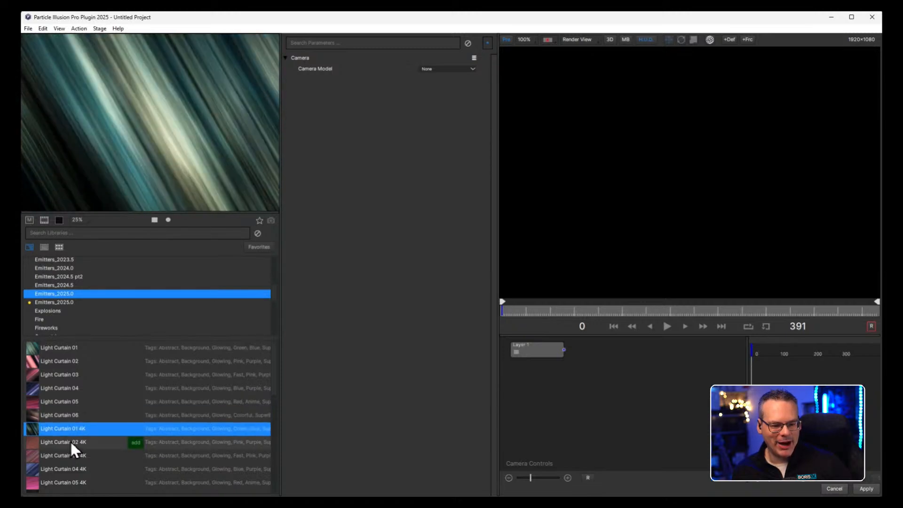
{"action": "left_click", "coordinate": [69, 441]}
{"action": "left_click", "coordinate": [70, 469]}
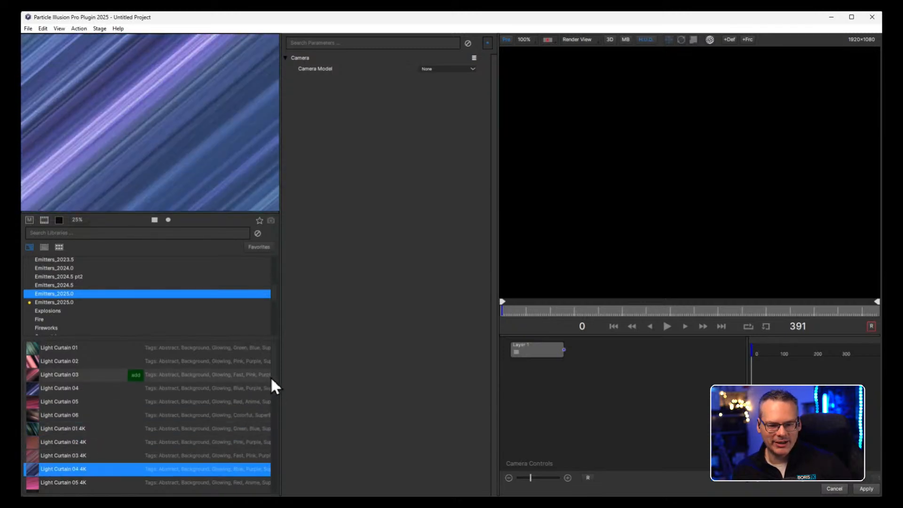
Preview Glittery Light 2 4K, Glittery Light 1 4K and Digi-Bursts Cloud, and return to the 4K Light Curtain and Soft Light emitters.
{"action": "scroll", "coordinate": [270, 400], "scroll_direction": "down", "scroll_amount": 3}
{"action": "scroll", "coordinate": [280, 431], "scroll_direction": "down", "scroll_amount": 2}
{"action": "left_click", "coordinate": [75, 395]}
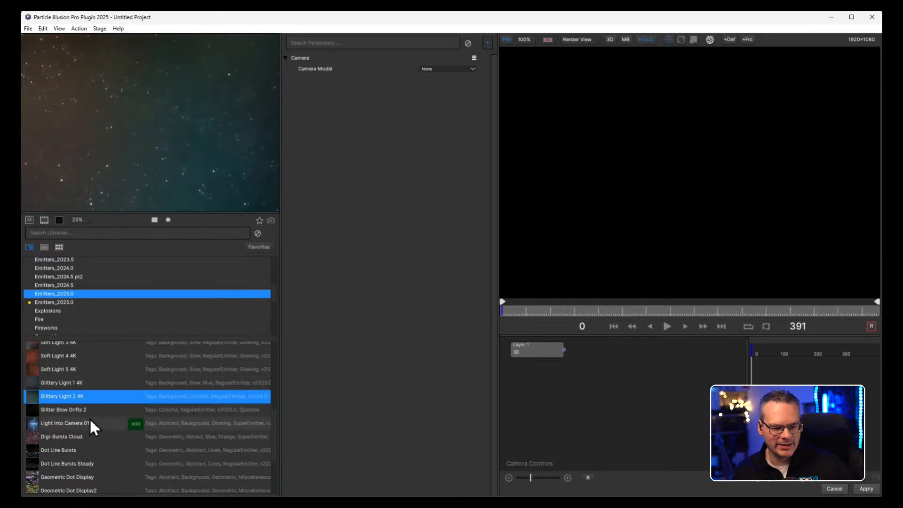
{"action": "left_click", "coordinate": [68, 383]}
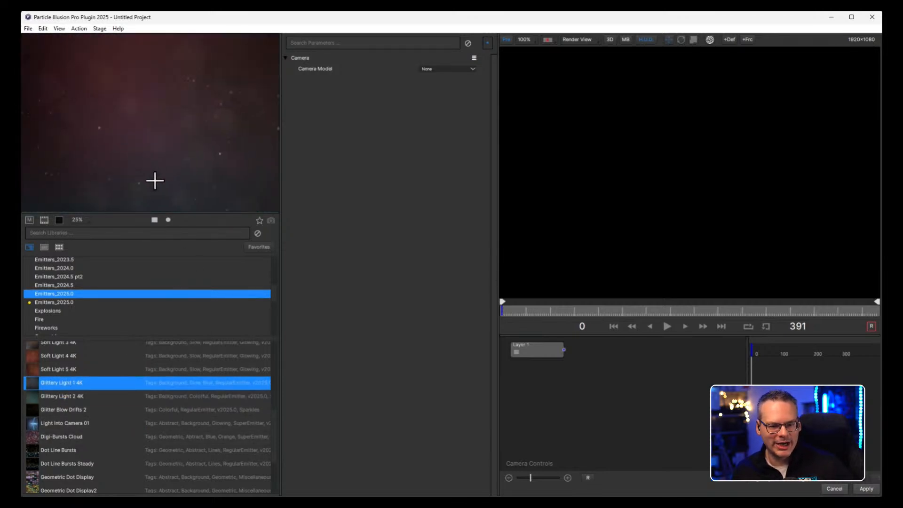
{"action": "left_click", "coordinate": [60, 437]}
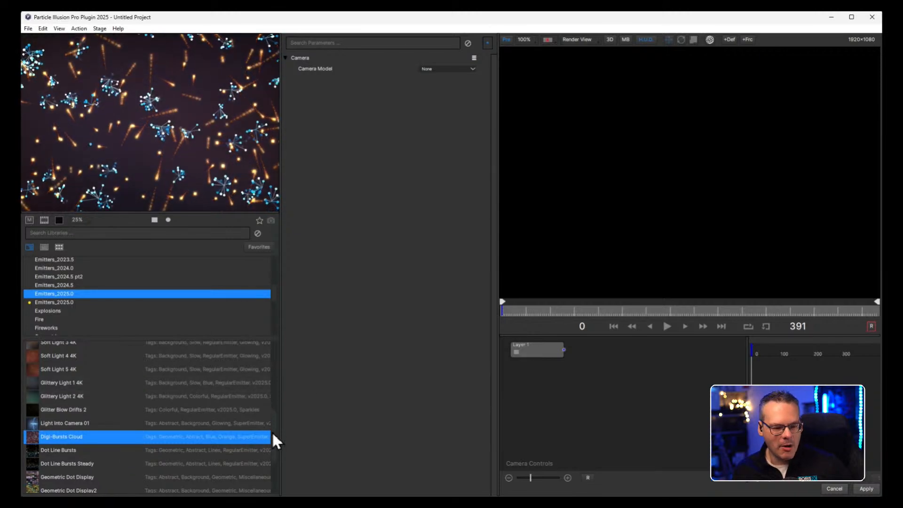
{"action": "scroll", "coordinate": [273, 395], "scroll_direction": "up", "scroll_amount": 3}
{"action": "scroll", "coordinate": [273, 391], "scroll_direction": "up", "scroll_amount": 1}
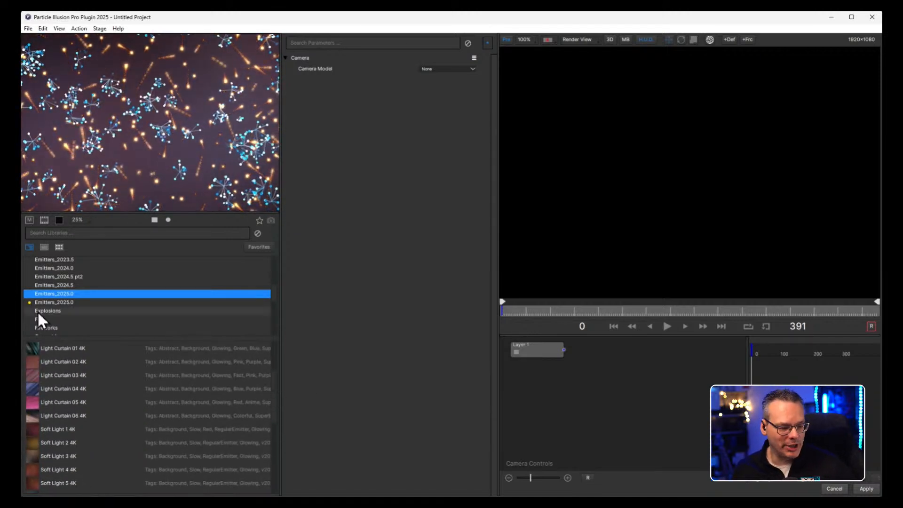
Preview Light Curtain 01 4K and the standard Light Curtain 01, 02 and 03 emitters in the Emitters_2025.0 library.
{"action": "left_click", "coordinate": [34, 352]}
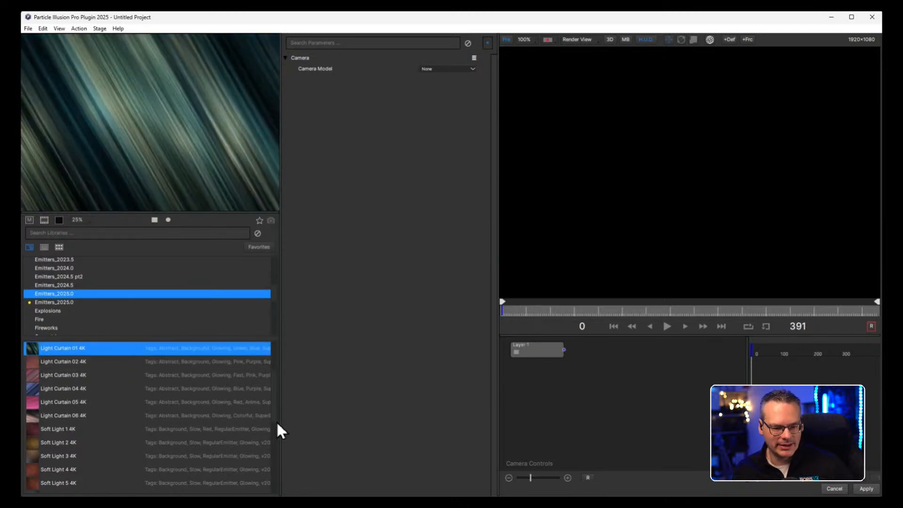
{"action": "scroll", "coordinate": [272, 387], "scroll_direction": "up", "scroll_amount": 1}
{"action": "scroll", "coordinate": [270, 374], "scroll_direction": "up", "scroll_amount": 3}
{"action": "left_click", "coordinate": [31, 348]}
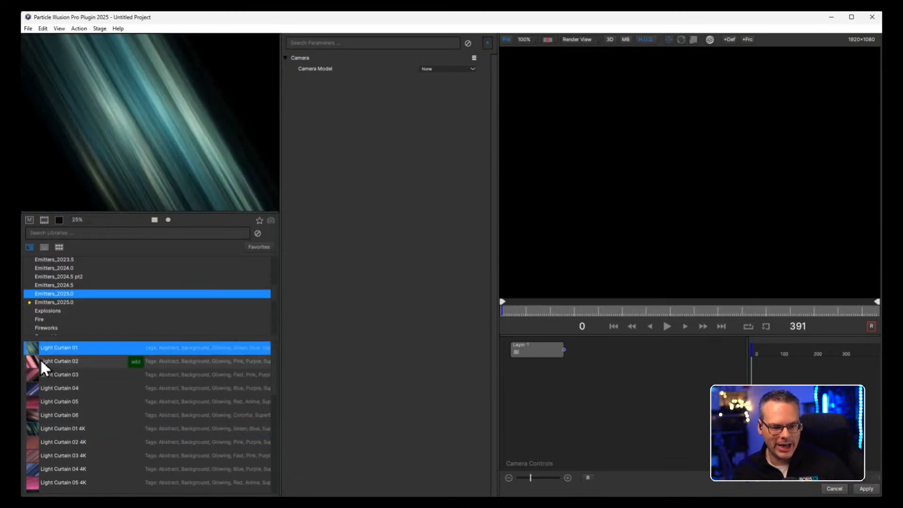
{"action": "left_click", "coordinate": [30, 362]}
{"action": "left_click", "coordinate": [33, 375]}
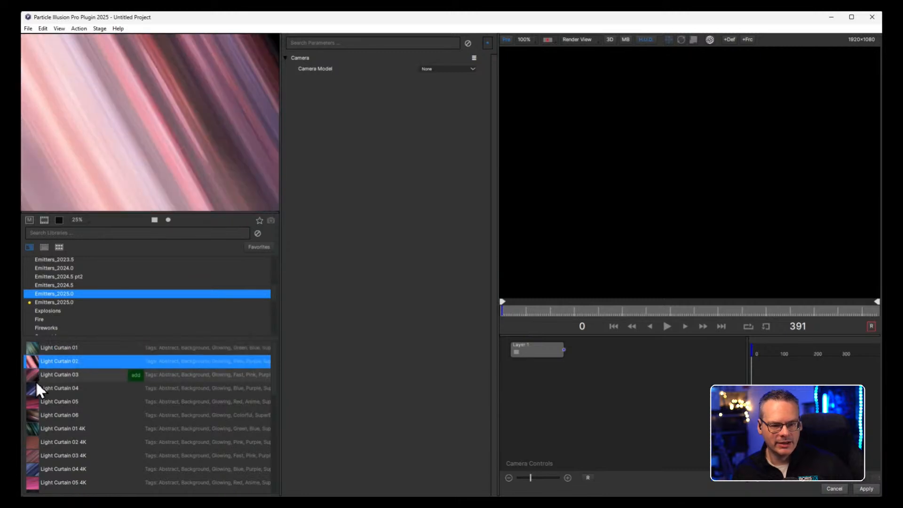
Add the Light Curtain 04 emitter from the library to the project and play its animation.
{"action": "left_click", "coordinate": [35, 388]}
{"action": "double_click", "coordinate": [32, 388]}
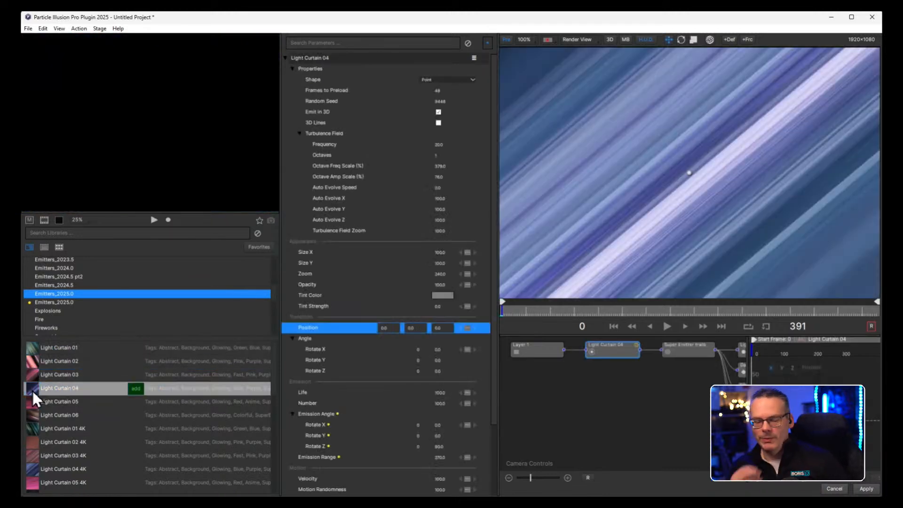
{"action": "left_click", "coordinate": [666, 326]}
Hide the emitter library to show the whole frame in a larger stage, and scrub the animation back to frame 85.
{"action": "left_click", "coordinate": [504, 39]}
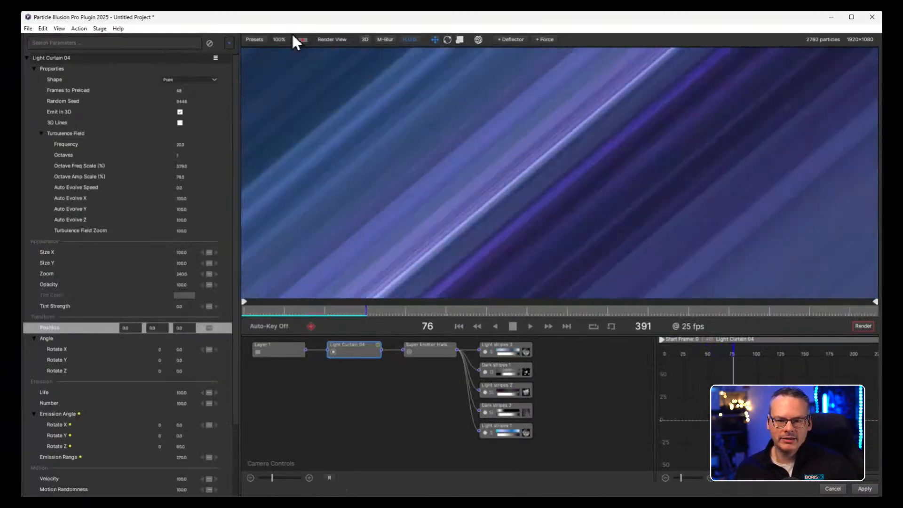
{"action": "left_click", "coordinate": [280, 39]}
{"action": "left_click", "coordinate": [297, 127]}
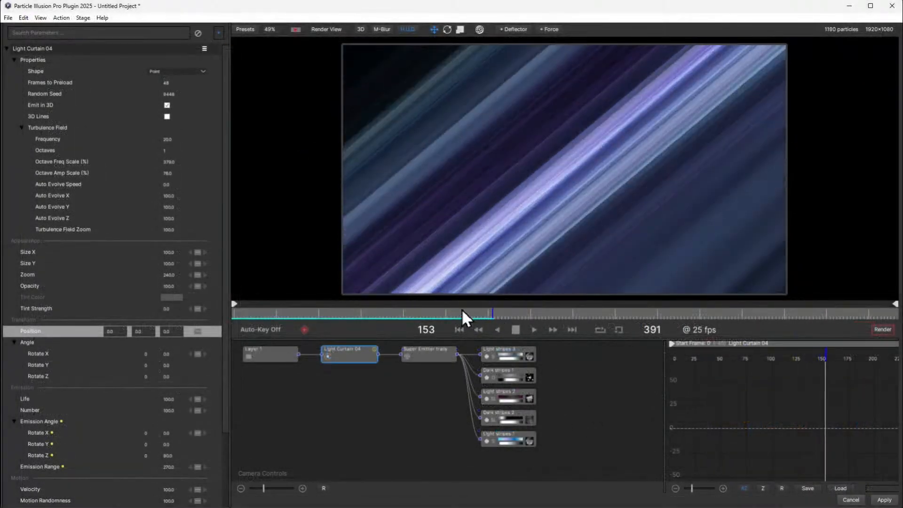
{"action": "left_click", "coordinate": [457, 308]}
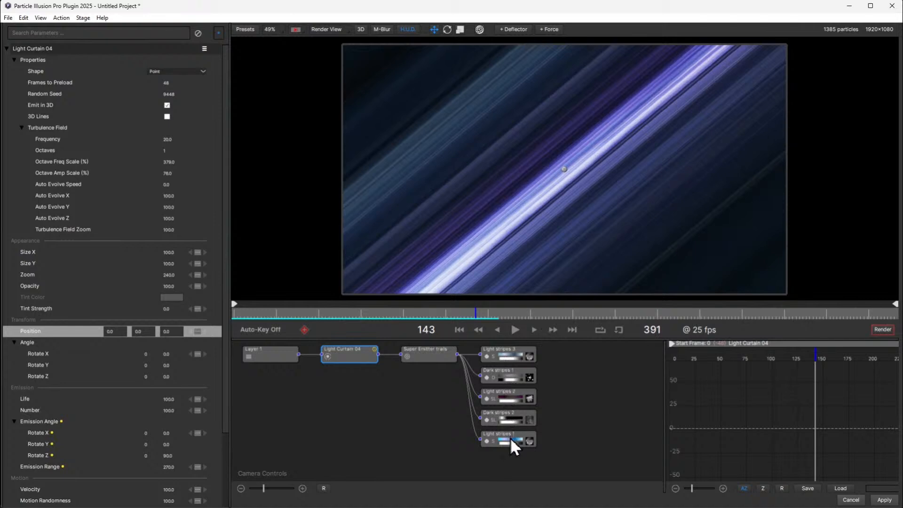
{"action": "mouse_move", "coordinate": [381, 313]}
{"action": "left_mouse_down"}
{"action": "mouse_move", "coordinate": [308, 313]}
{"action": "mouse_move", "coordinate": [377, 314]}
{"action": "left_mouse_up"}
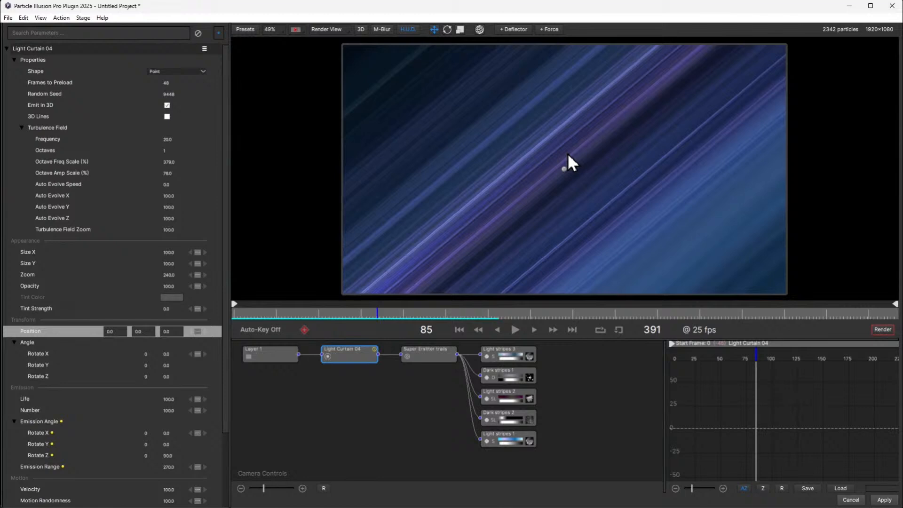
Inspect the particle parameters of Light stripes 3, searching them for "angle".
{"action": "left_click", "coordinate": [428, 352]}
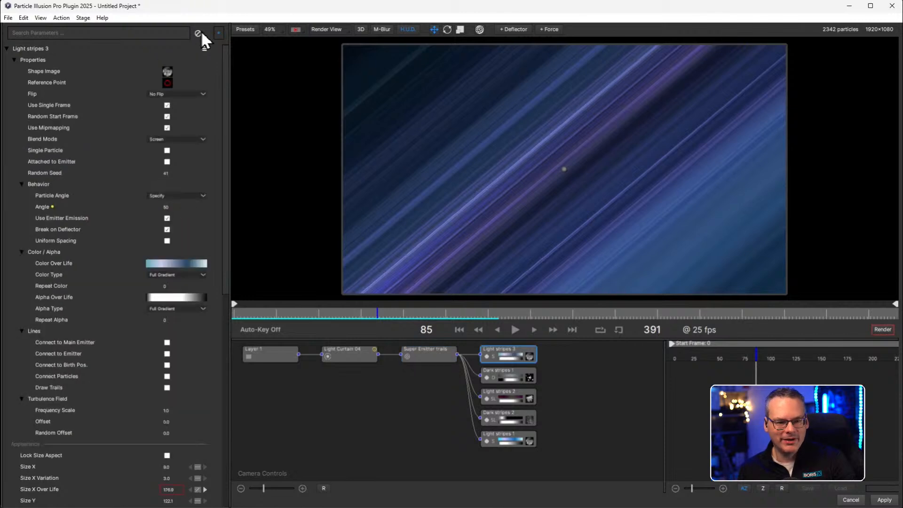
{"action": "left_click", "coordinate": [148, 34]}
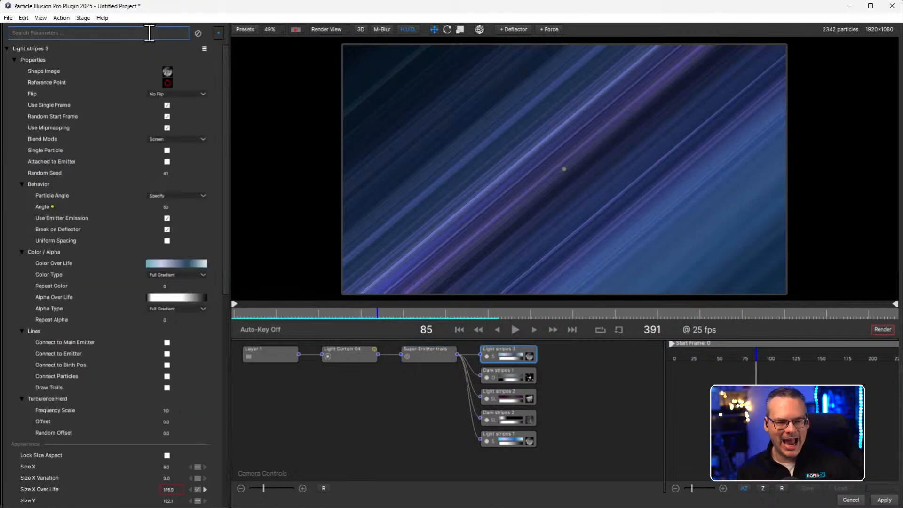
{"action": "type", "text": "angle"}
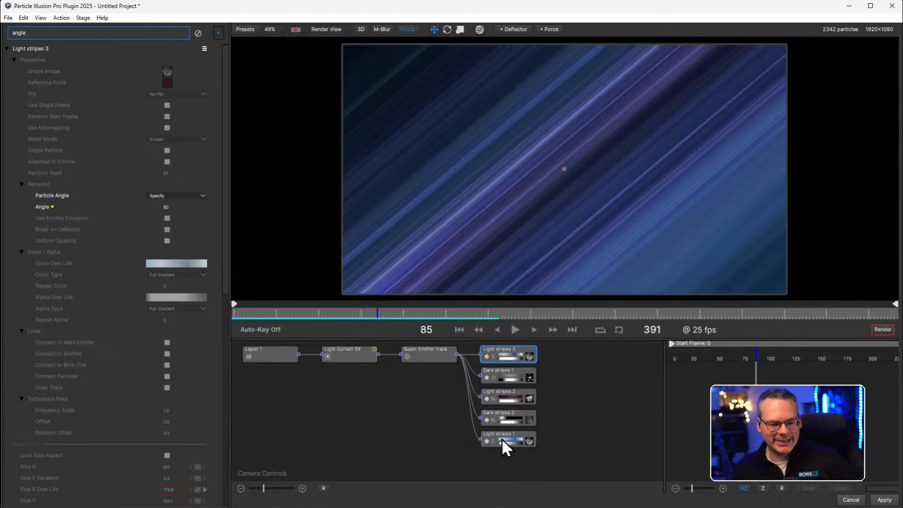
Switch the project to 2D mode and rotate Layer 1 to an angle of 103 degrees.
{"action": "left_click", "coordinate": [360, 30]}
{"action": "left_click", "coordinate": [374, 44]}
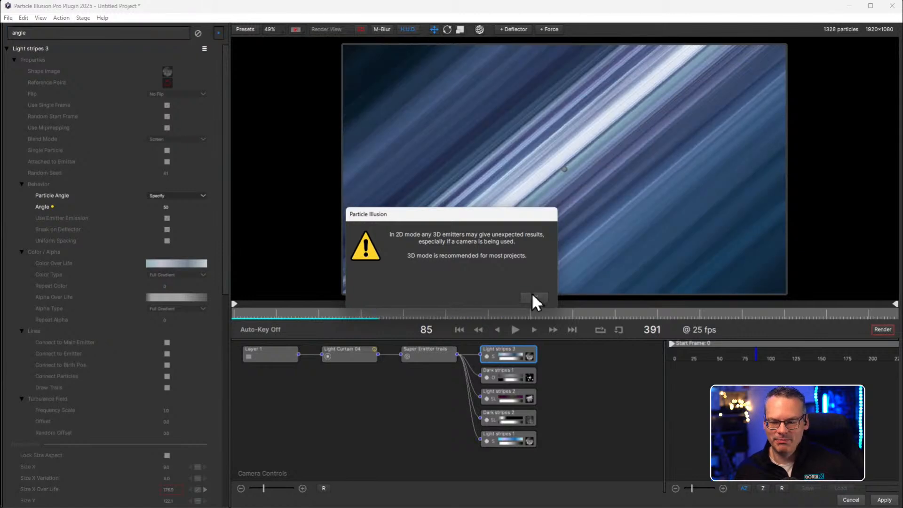
{"action": "left_click", "coordinate": [533, 297]}
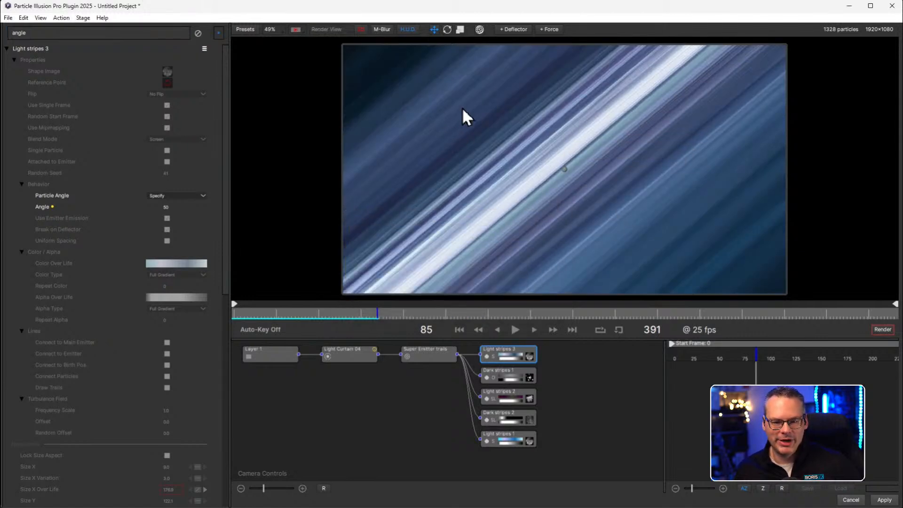
{"action": "left_click", "coordinate": [273, 360]}
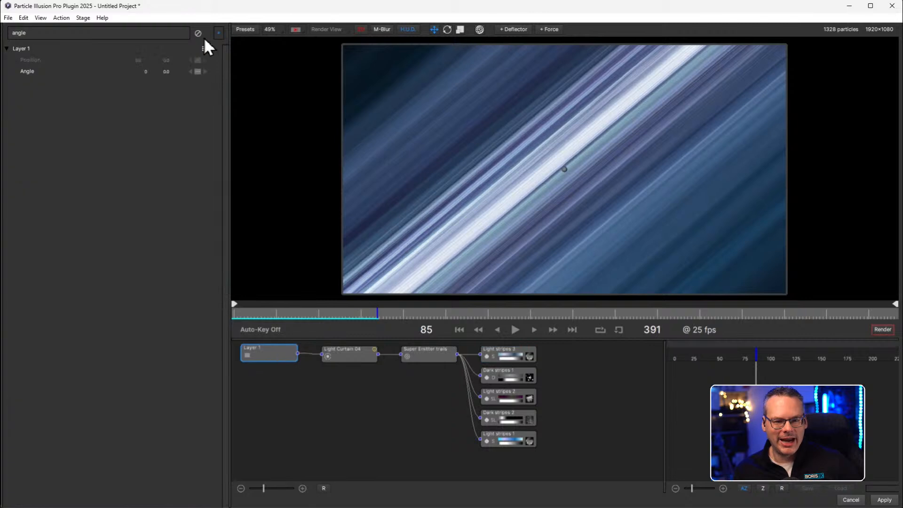
{"action": "left_click_drag", "start_coordinate": [170, 70], "coordinate": [217, 77]}
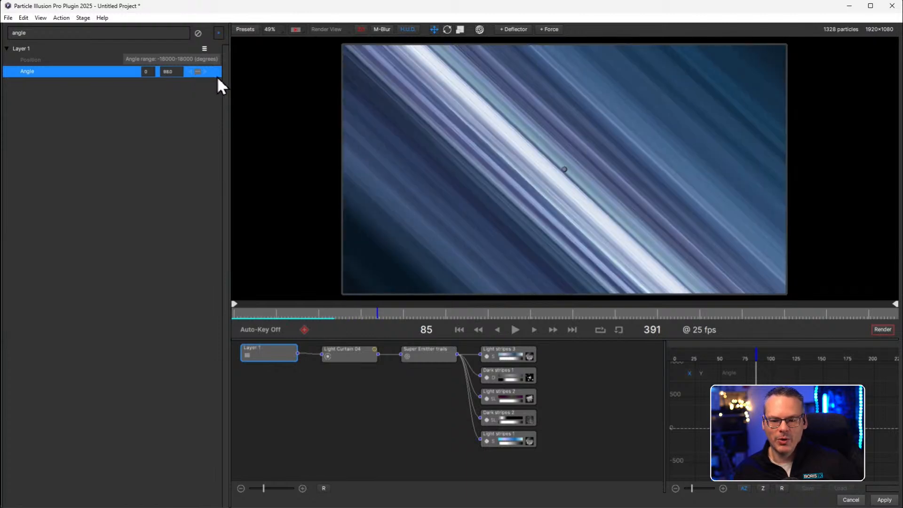
Play the rotated light curtain briefly and apply the particle project to the Black Video clip in Premiere Pro.
{"action": "left_click", "coordinate": [515, 329]}
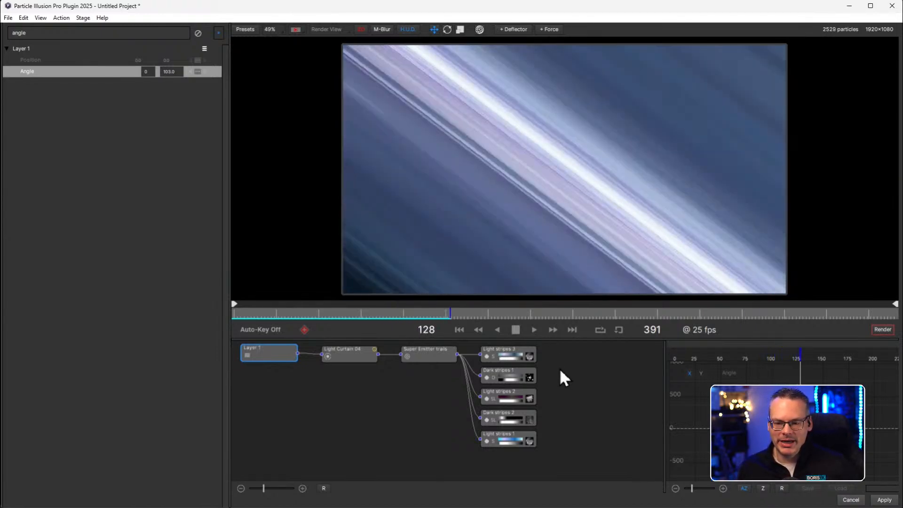
{"action": "left_click", "coordinate": [515, 329]}
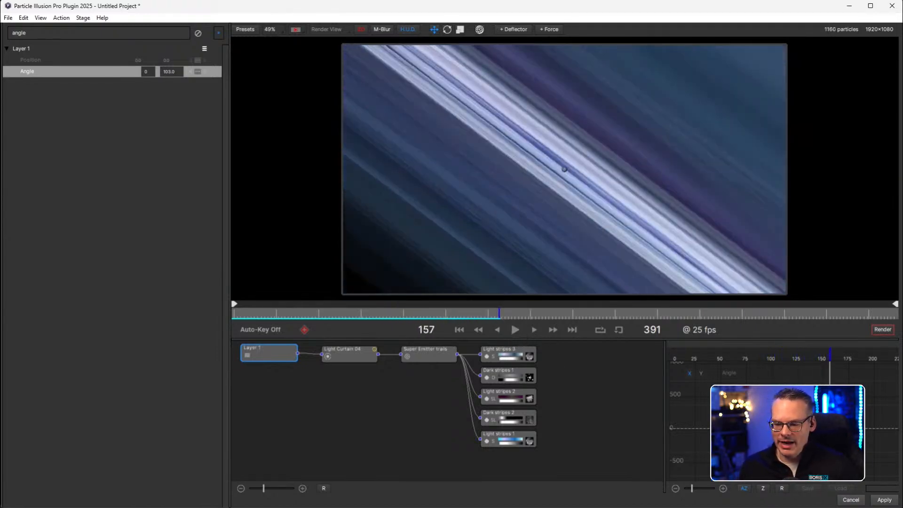
{"action": "left_click", "coordinate": [884, 499]}
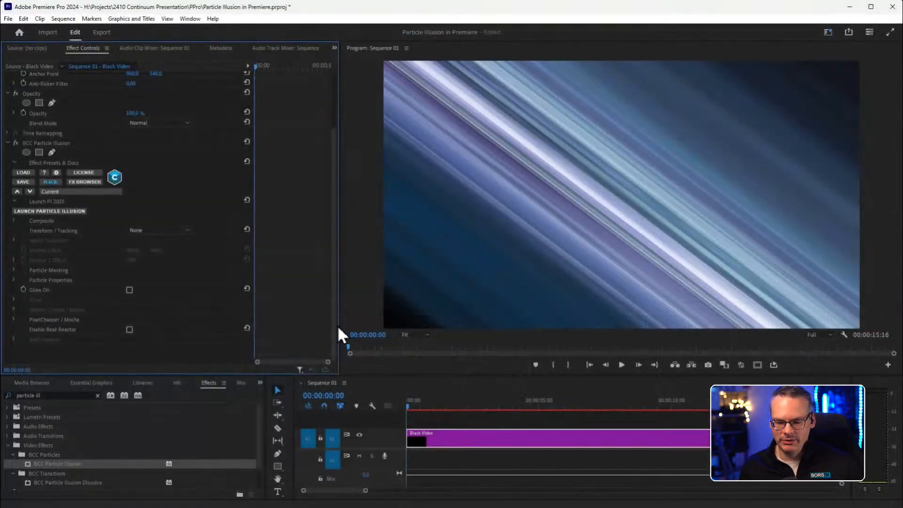
Scrub the sequence to 00:00:03:15 and play the light curtain from there at full resolution.
{"action": "left_click_drag", "start_coordinate": [416, 403], "coordinate": [501, 403]}
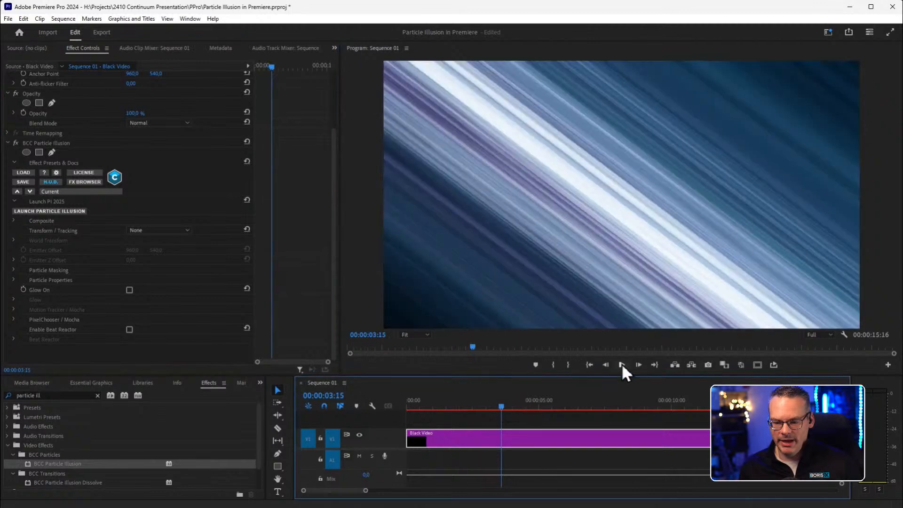
{"action": "left_click", "coordinate": [622, 365]}
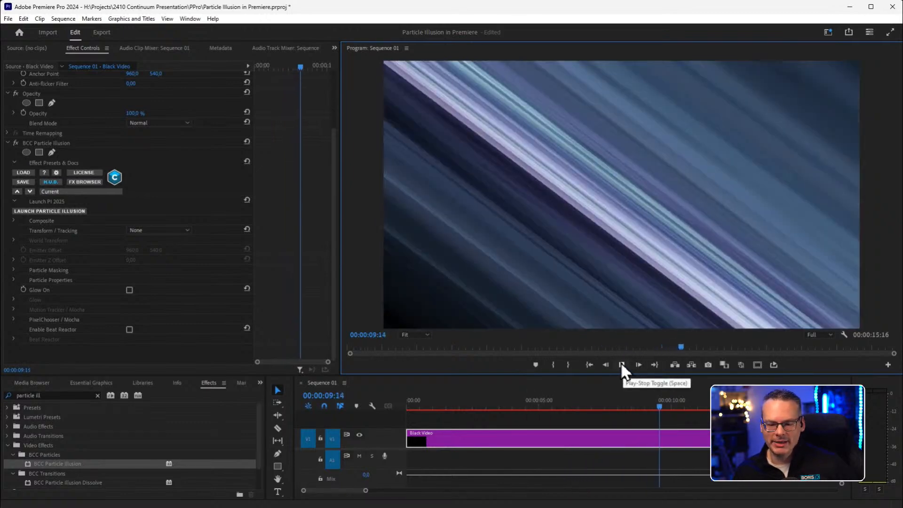
{"action": "left_click", "coordinate": [621, 364]}
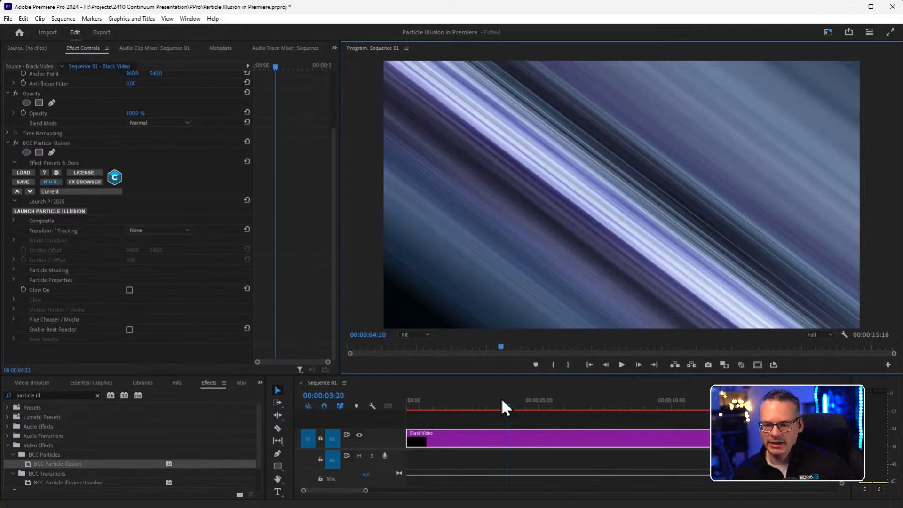
Set the program monitor's playback resolution to 1/4 and play the sequence from its start.
{"action": "key", "text": "Home"}
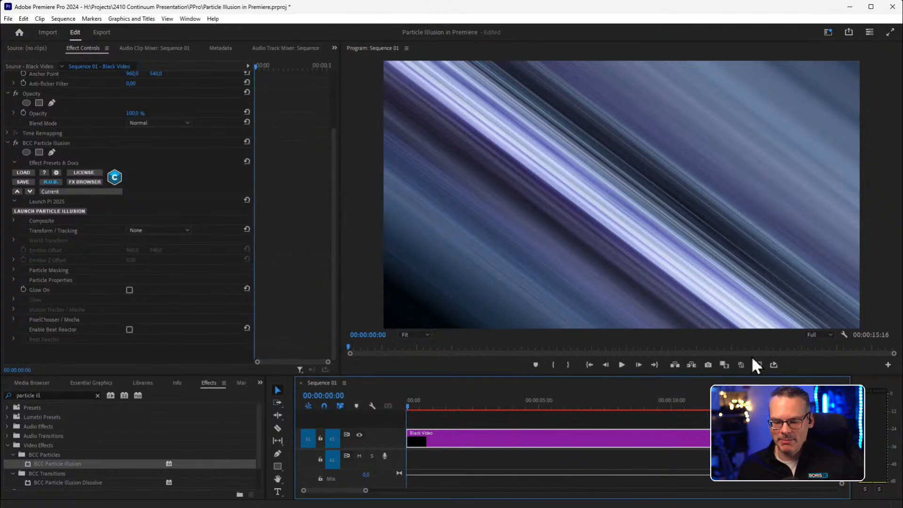
{"action": "left_click", "coordinate": [817, 334]}
{"action": "left_click", "coordinate": [818, 364]}
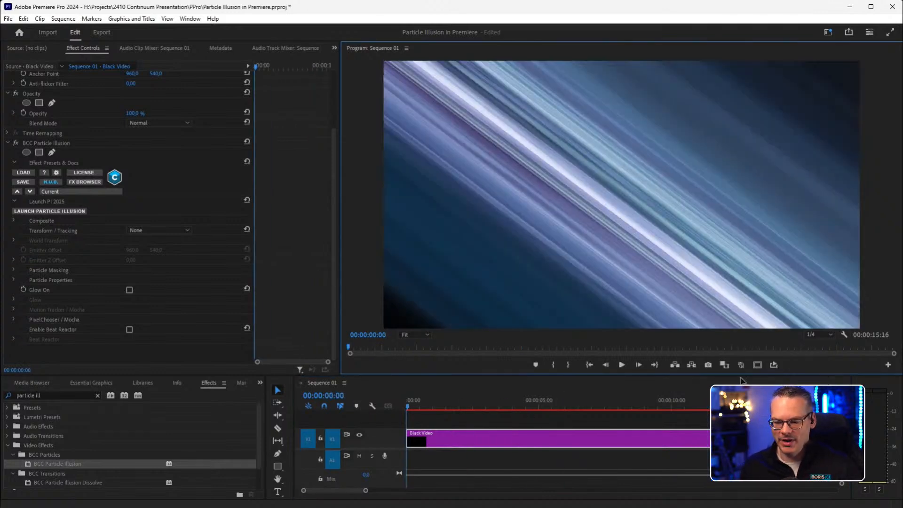
{"action": "left_click", "coordinate": [621, 363]}
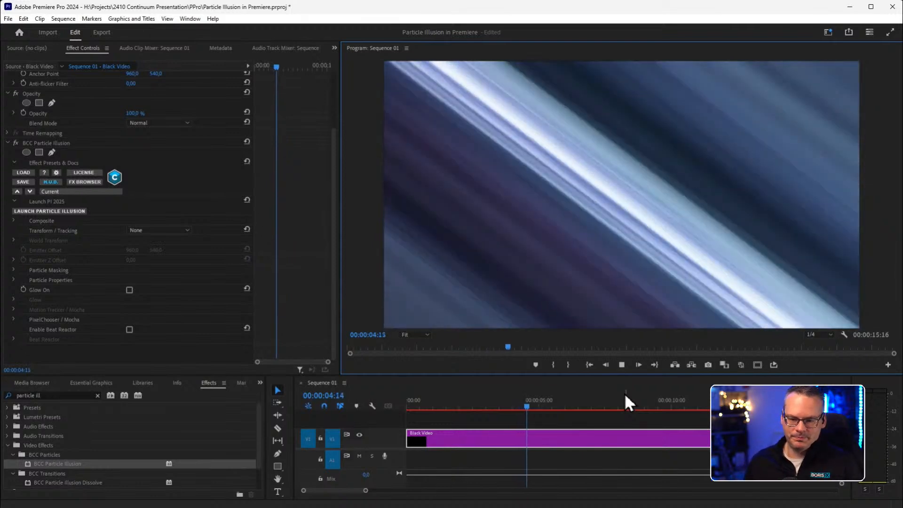
{"action": "key", "text": "space"}
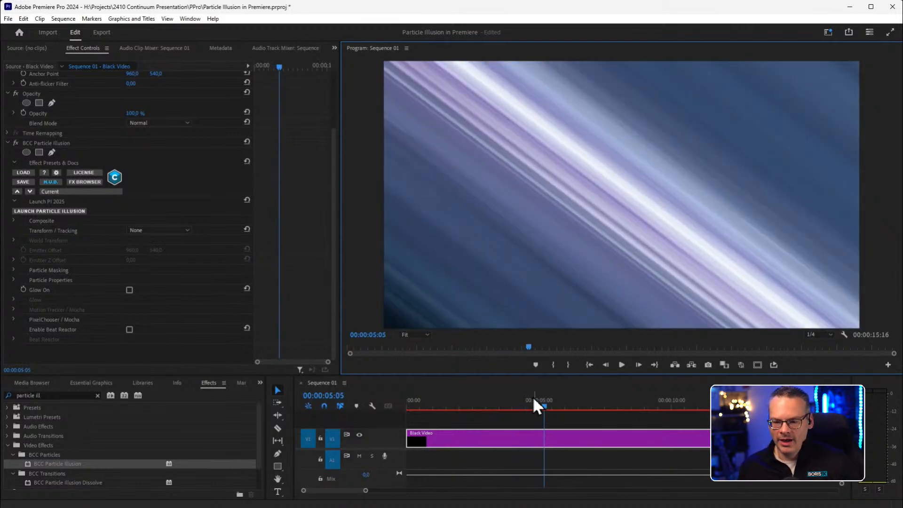
{"action": "left_click", "coordinate": [439, 402]}
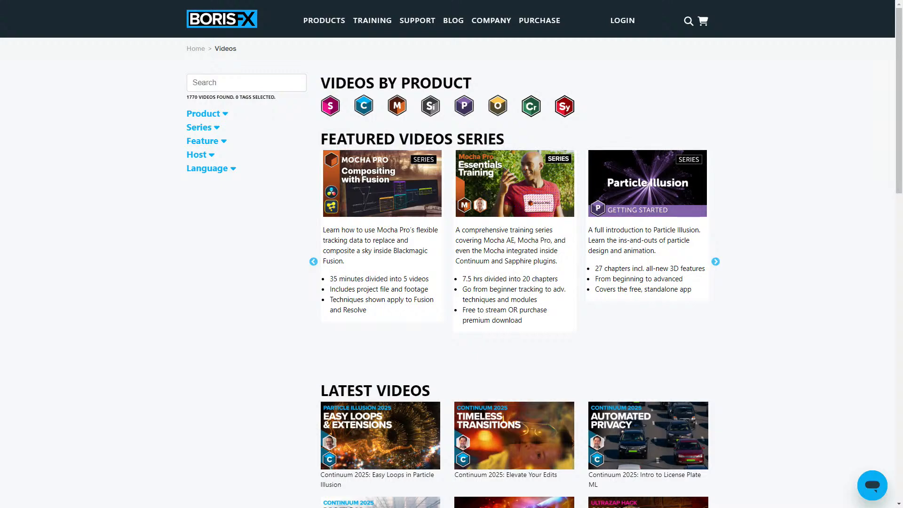
On the Boris FX website, view all training videos and open the Particle Illusion Getting Started series.
{"action": "mouse_move", "coordinate": [372, 20]}
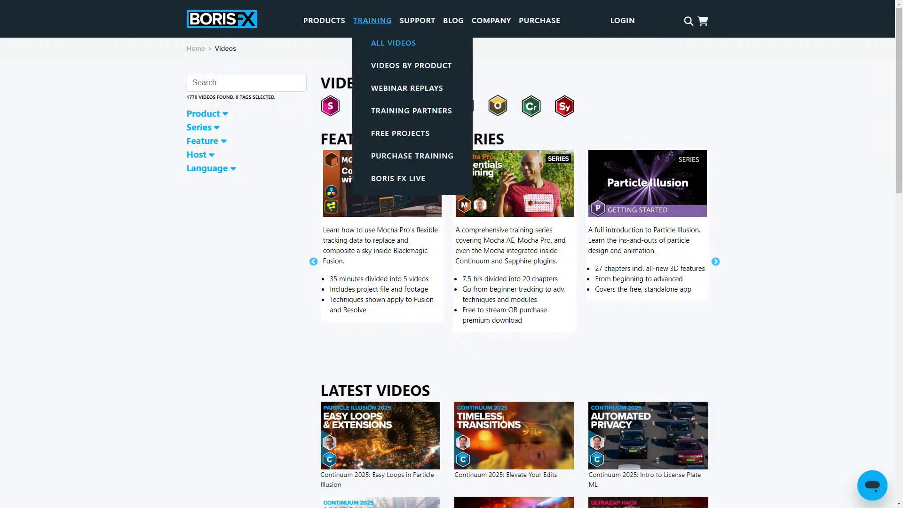
{"action": "left_click", "coordinate": [393, 43]}
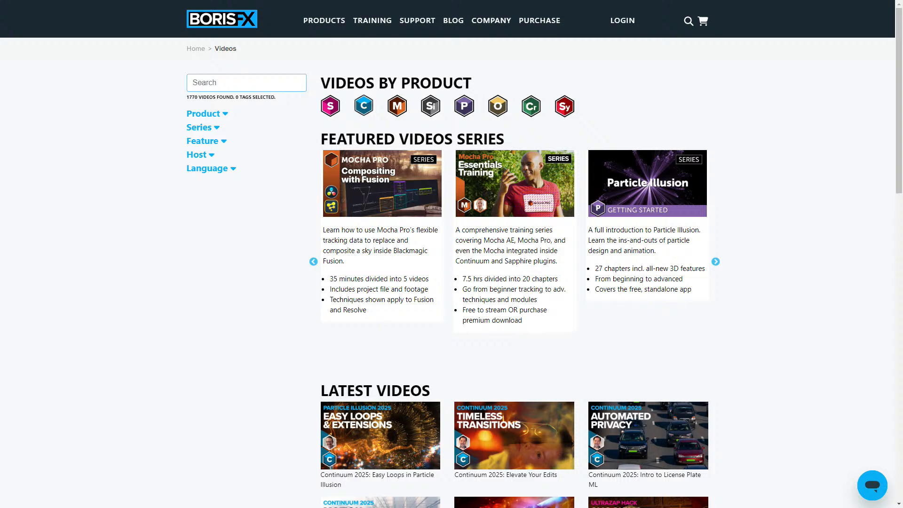
{"action": "left_click", "coordinate": [647, 184]}
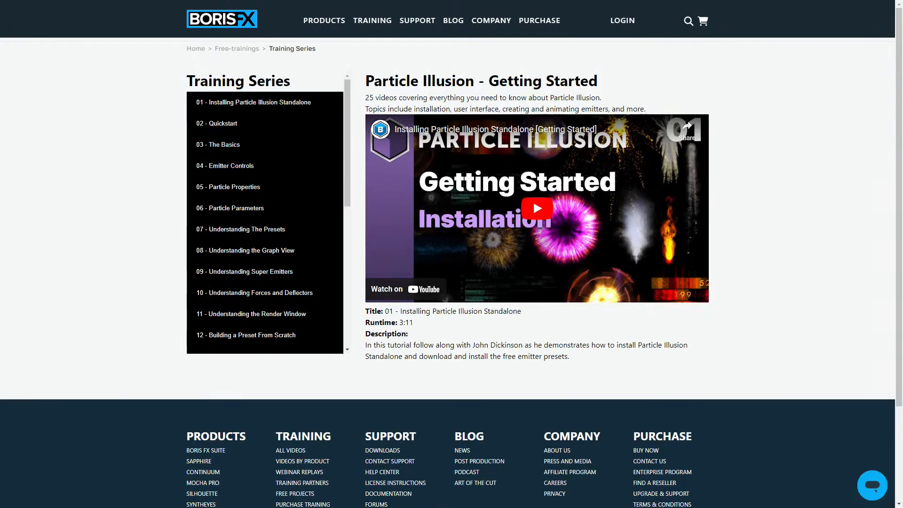
Return to all training videos, filter them by the Particle Illusion product and browse the matching latest videos.
{"action": "mouse_move", "coordinate": [372, 21]}
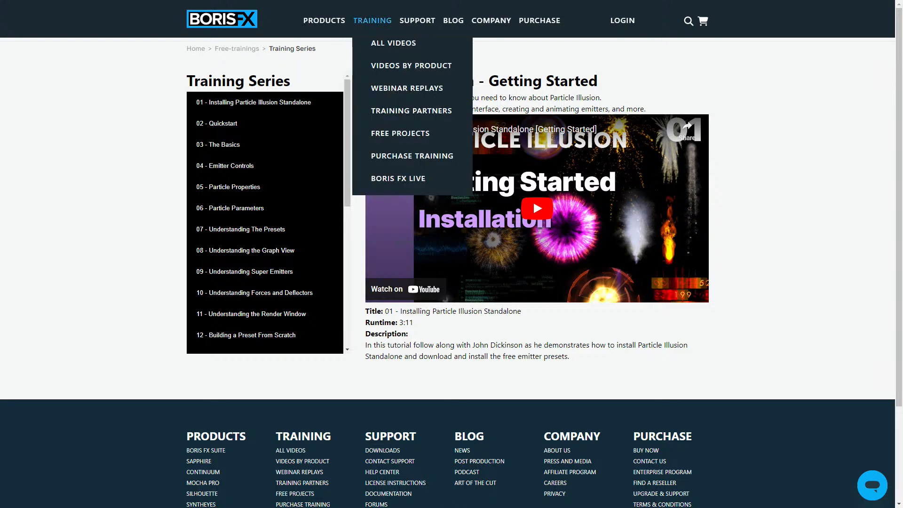
{"action": "mouse_move", "coordinate": [411, 66]}
{"action": "left_click", "coordinate": [393, 42]}
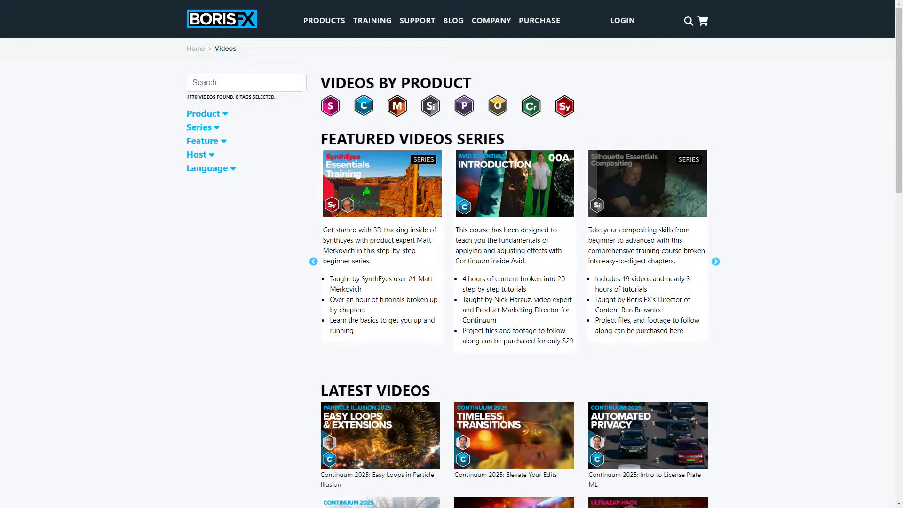
{"action": "left_click", "coordinate": [464, 106]}
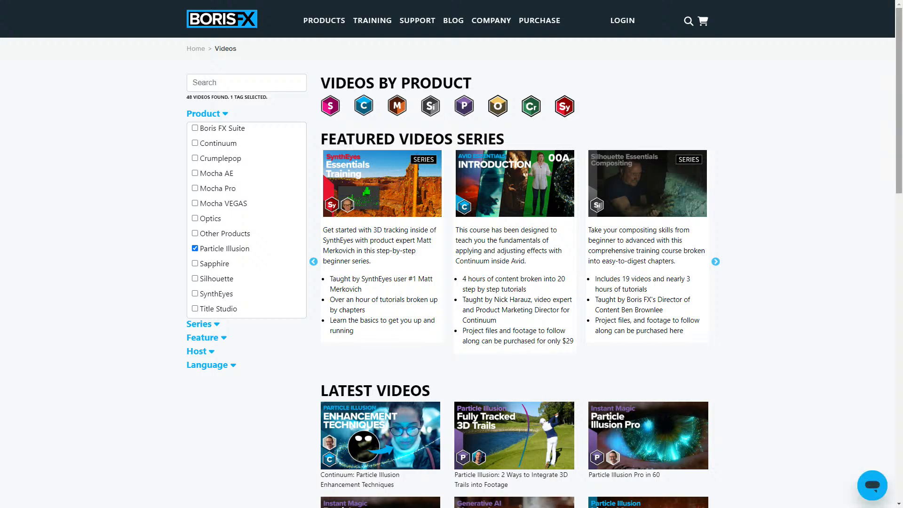
{"action": "scroll", "coordinate": [517, 273], "scroll_direction": "down", "scroll_amount": 2}
{"action": "scroll", "coordinate": [514, 273], "scroll_direction": "down", "scroll_amount": 5}
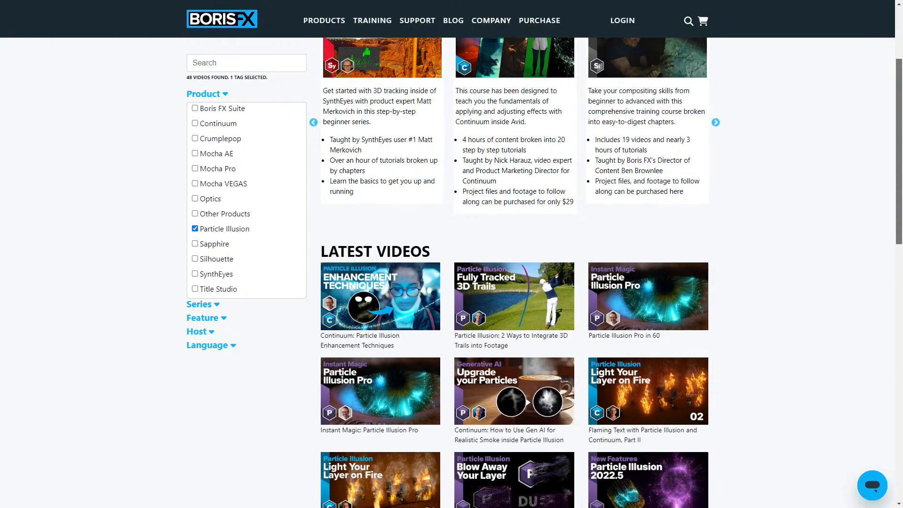
{"action": "scroll", "coordinate": [514, 273], "scroll_direction": "down", "scroll_amount": 4}
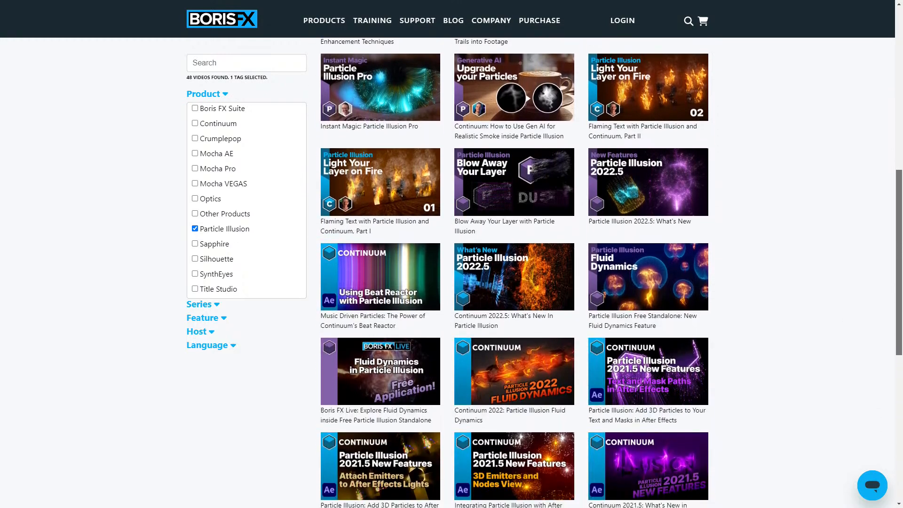
{"action": "scroll", "coordinate": [514, 272], "scroll_direction": "down", "scroll_amount": 2}
{"action": "scroll", "coordinate": [514, 272], "scroll_direction": "down", "scroll_amount": 3}
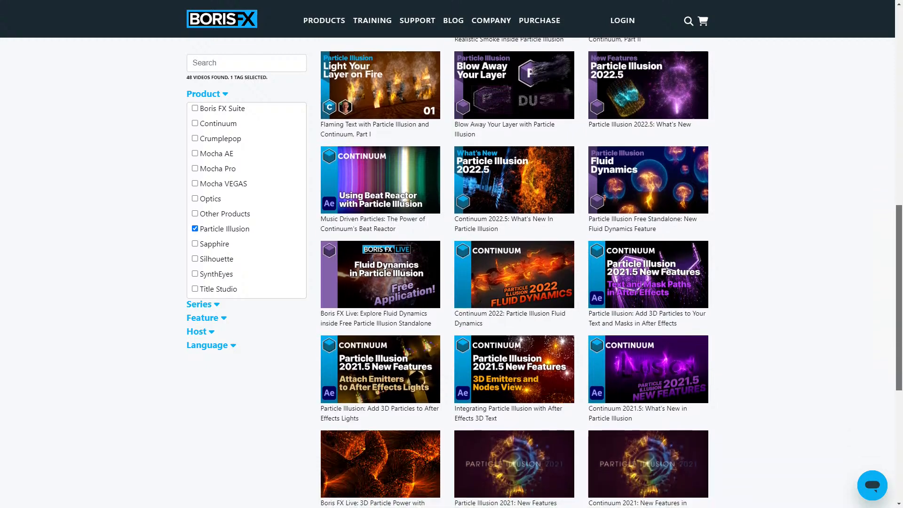
Switch the training videos' product filter from Particle Illusion to Continuum and browse the matching latest videos.
{"action": "scroll", "coordinate": [514, 273], "scroll_direction": "down", "scroll_amount": 1}
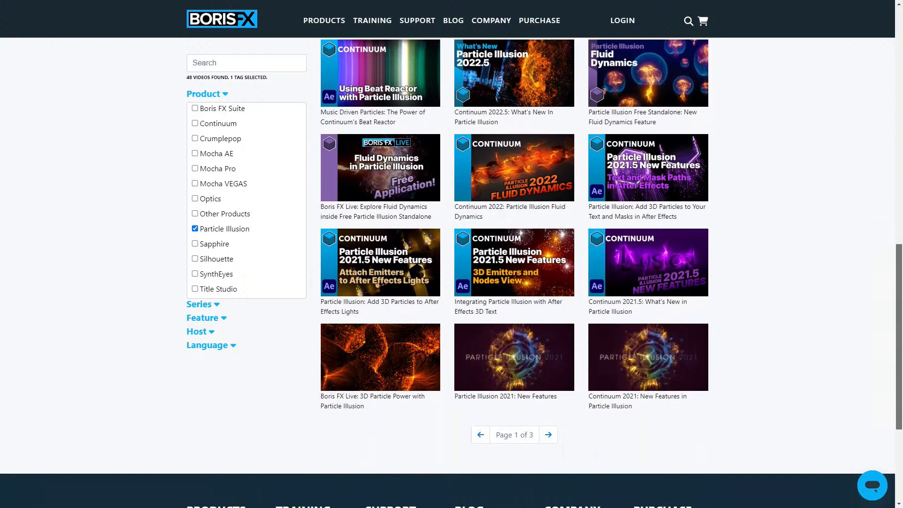
{"action": "scroll", "coordinate": [514, 273], "scroll_direction": "up", "scroll_amount": 3}
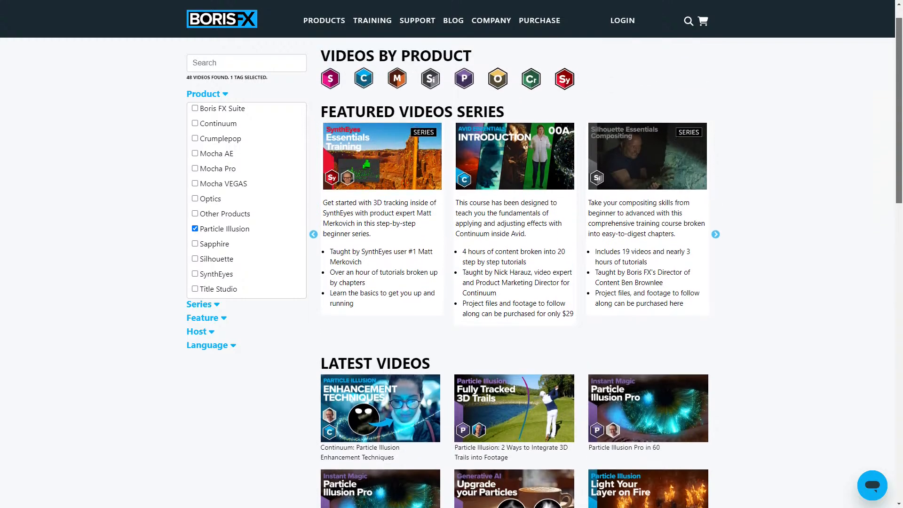
{"action": "scroll", "coordinate": [514, 273], "scroll_direction": "up", "scroll_amount": 1}
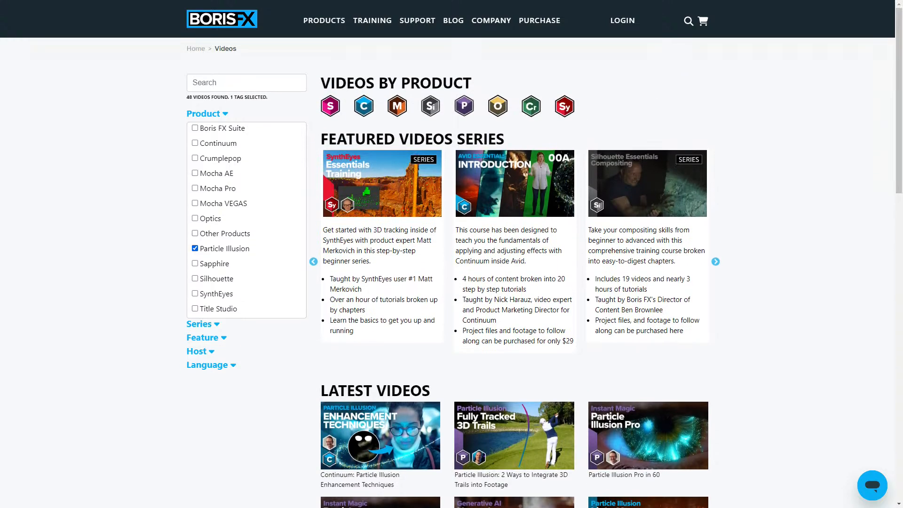
{"action": "left_click", "coordinate": [194, 248]}
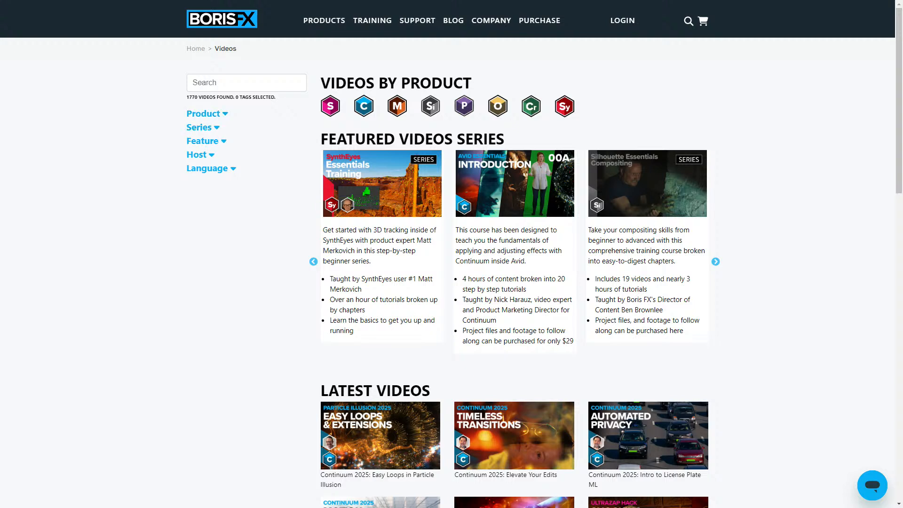
{"action": "left_click", "coordinate": [203, 113]}
{"action": "left_click", "coordinate": [194, 143]}
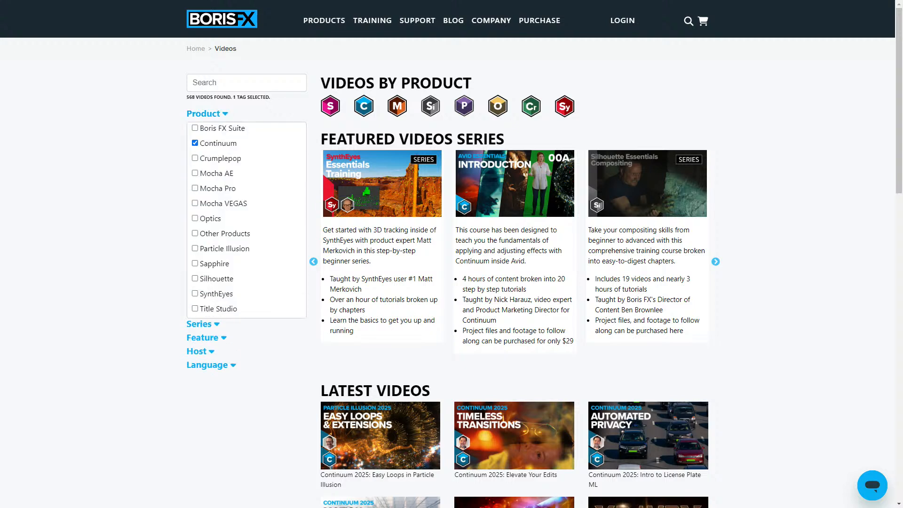
{"action": "scroll", "coordinate": [541, 272], "scroll_direction": "down", "scroll_amount": 4}
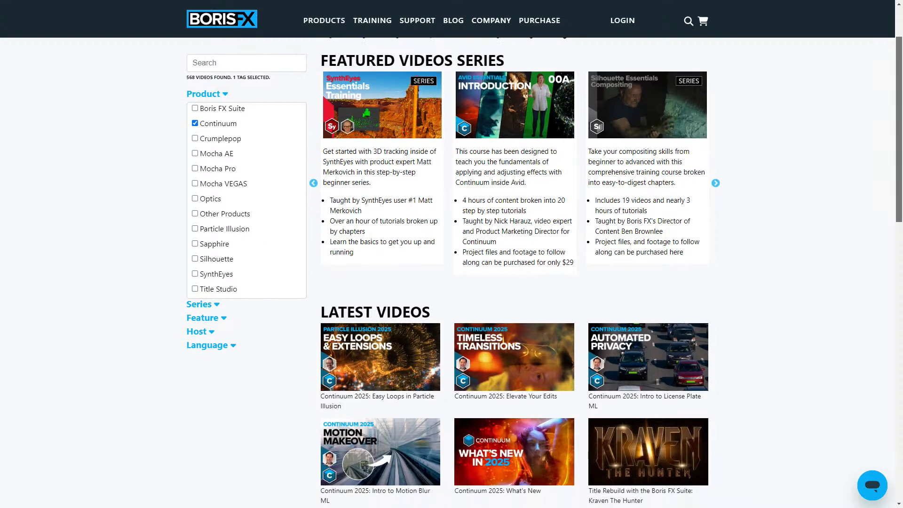
{"action": "scroll", "coordinate": [541, 273], "scroll_direction": "down", "scroll_amount": 4}
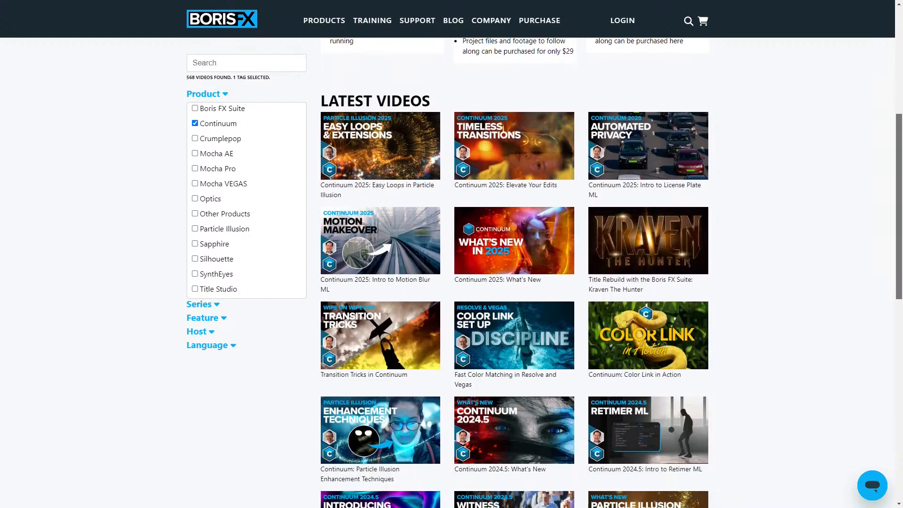
View the Continuum Essentials course page, dismissing its Continuum 2025 streaming banner, and return to the training videos page.
{"action": "scroll", "coordinate": [541, 272], "scroll_direction": "up", "scroll_amount": 6}
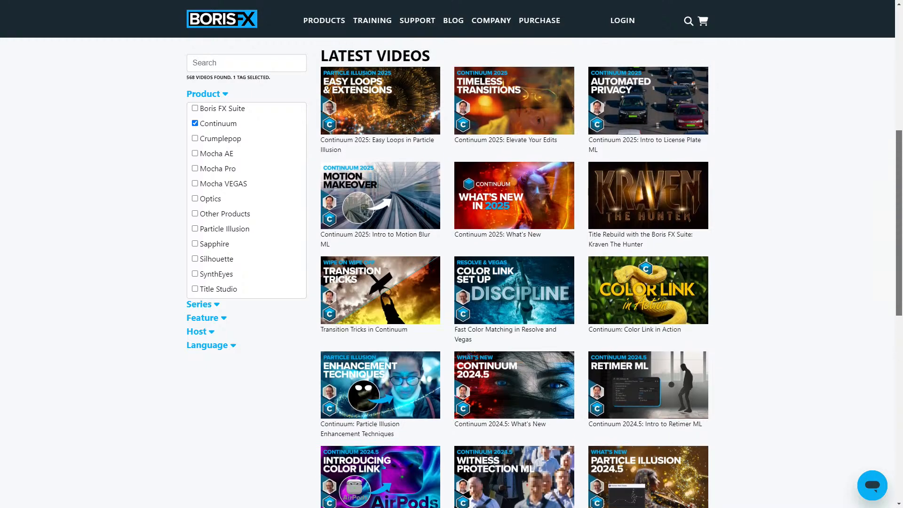
{"action": "scroll", "coordinate": [541, 273], "scroll_direction": "up", "scroll_amount": 2}
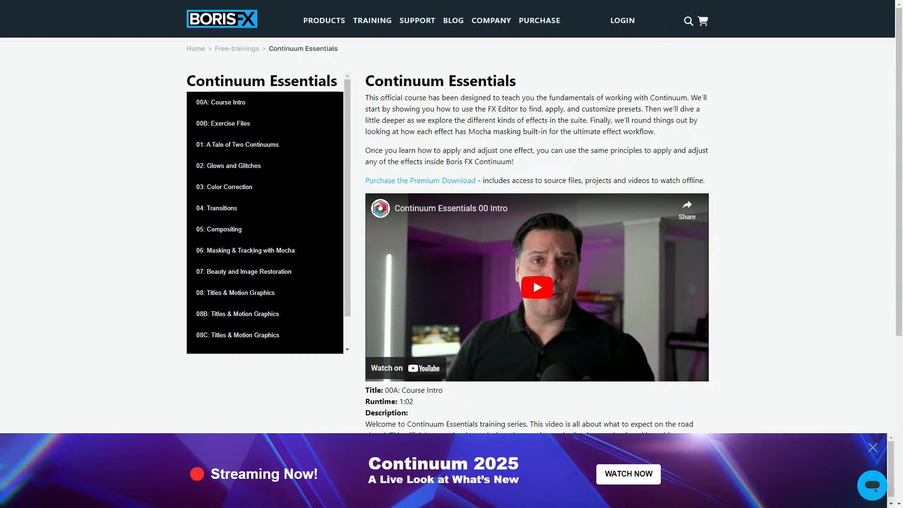
{"action": "left_click", "coordinate": [873, 447]}
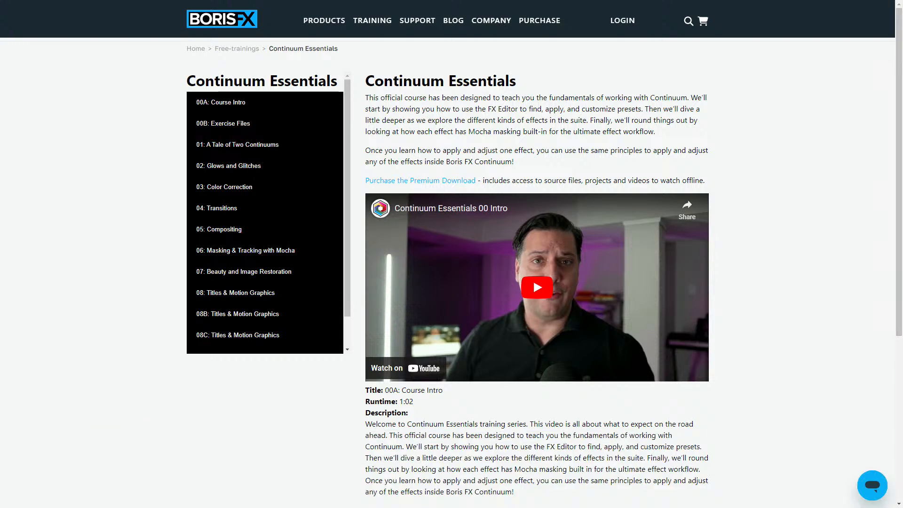
{"action": "key", "text": "alt+Left"}
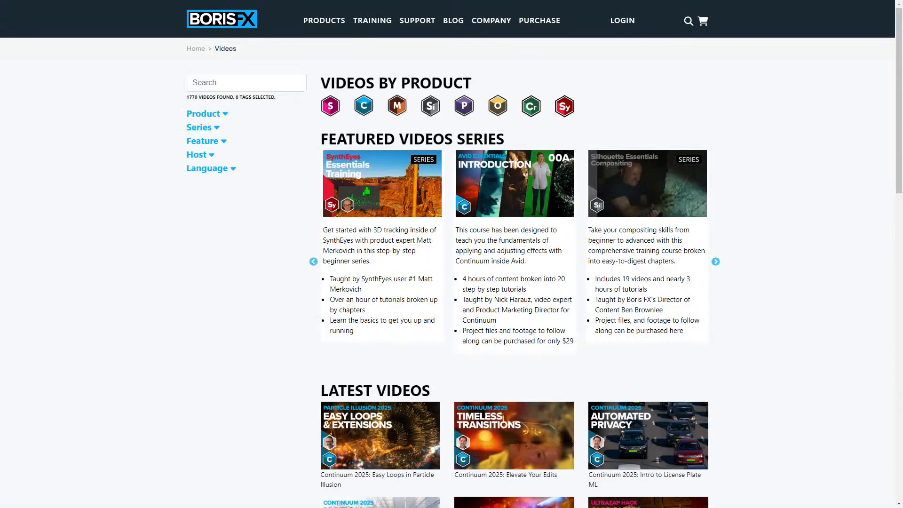
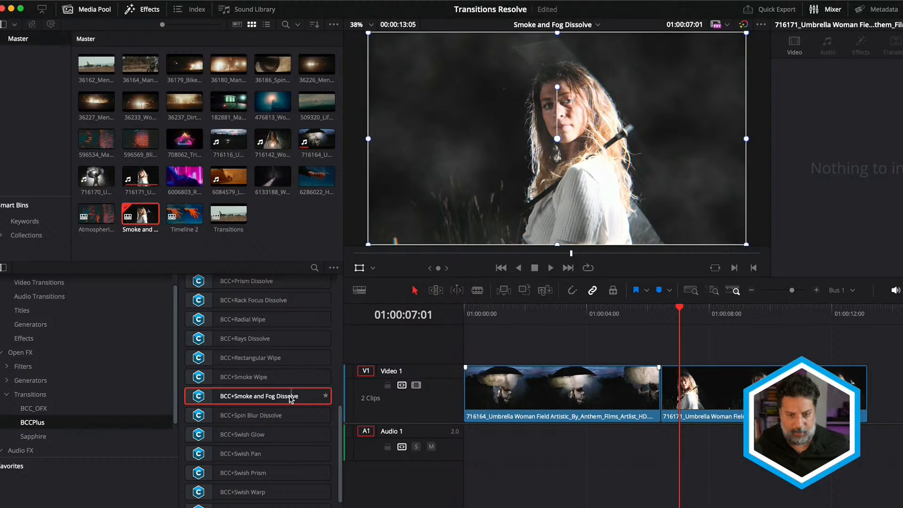
In DaVinci Resolve, add the BCC+Smoke and Fog Dissolve transition between the two umbrella woman clips and open it in the FX Editor.
{"action": "left_click_drag", "start_coordinate": [236, 396], "coordinate": [656, 378]}
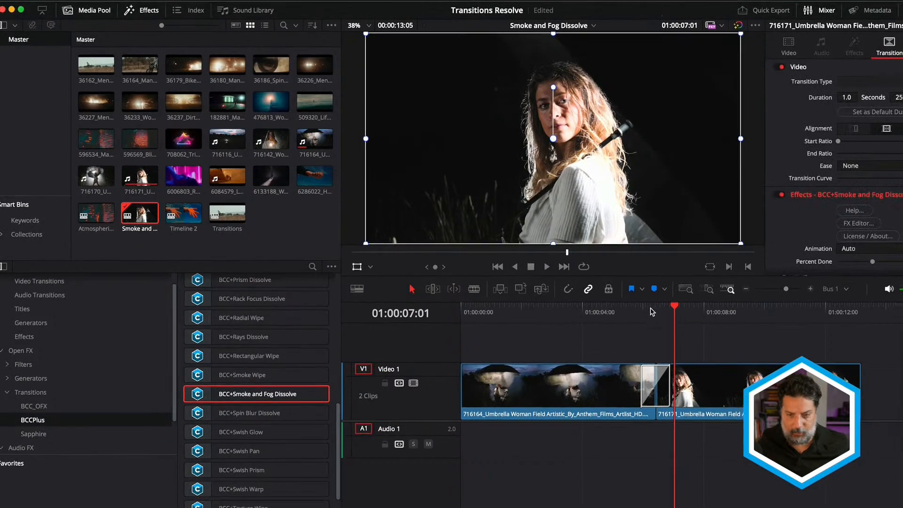
{"action": "left_click_drag", "start_coordinate": [650, 312], "coordinate": [662, 312]}
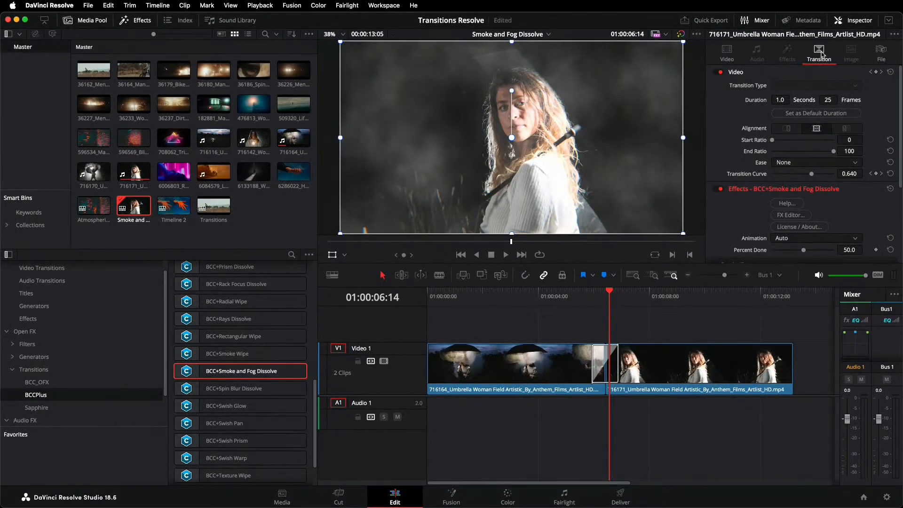
{"action": "left_click", "coordinate": [791, 214]}
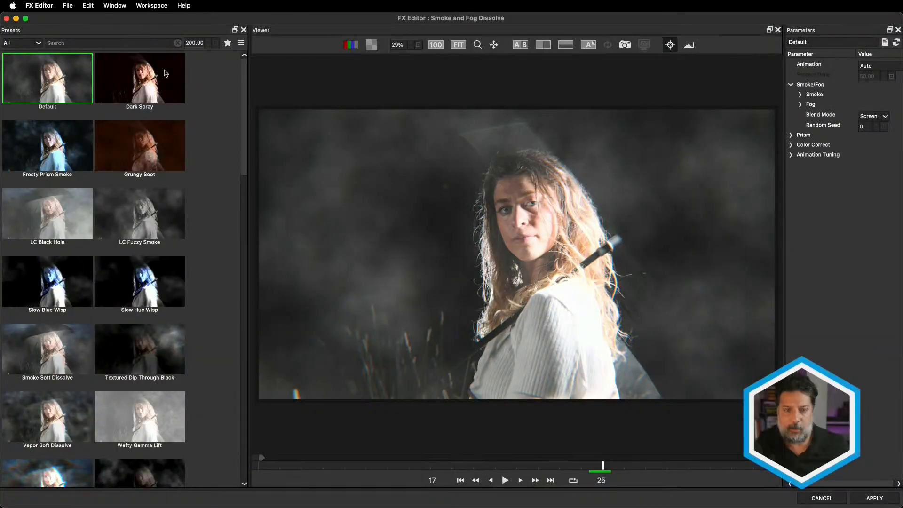
Try the smoke and fog presets in turn, from Dark Spray and Grungy Soot through LC Fuzzy Smoke to Vapor Soft Dissolve.
{"action": "left_click", "coordinate": [165, 73]}
{"action": "left_click", "coordinate": [45, 145]}
{"action": "left_click", "coordinate": [114, 146]}
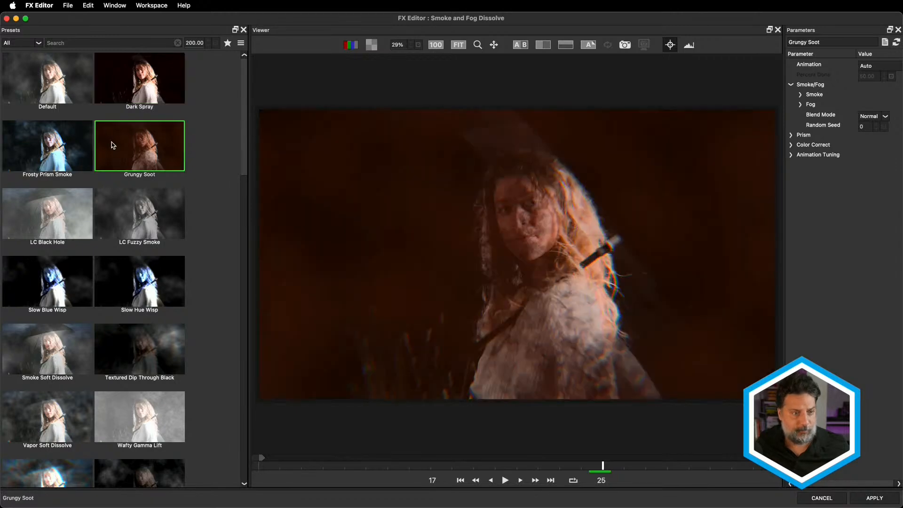
{"action": "left_click", "coordinate": [53, 224]}
{"action": "key", "text": "Right"}
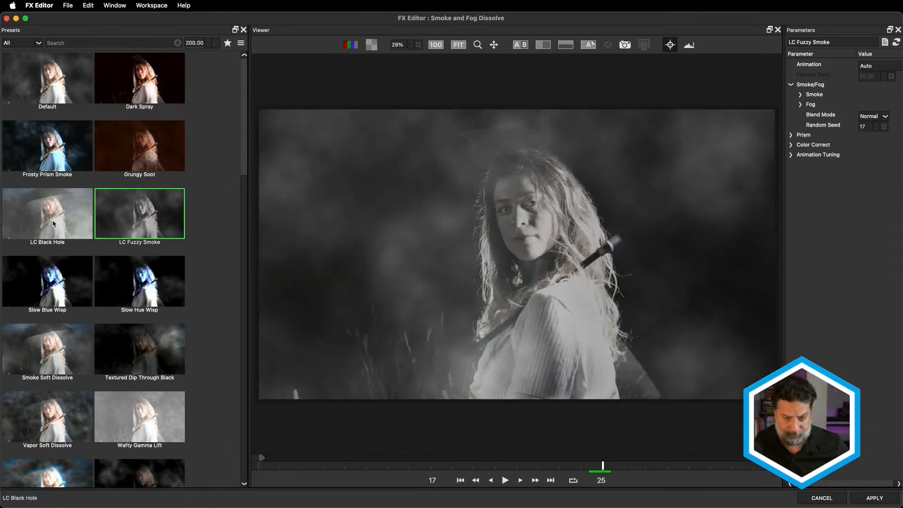
{"action": "key", "text": "Down"}
{"action": "key", "text": "Down"}
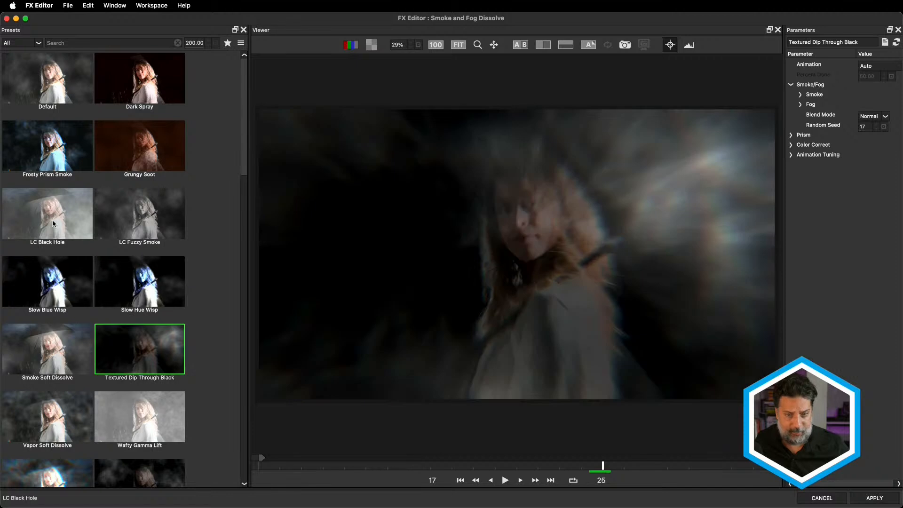
{"action": "key", "text": "Left"}
{"action": "key", "text": "Down"}
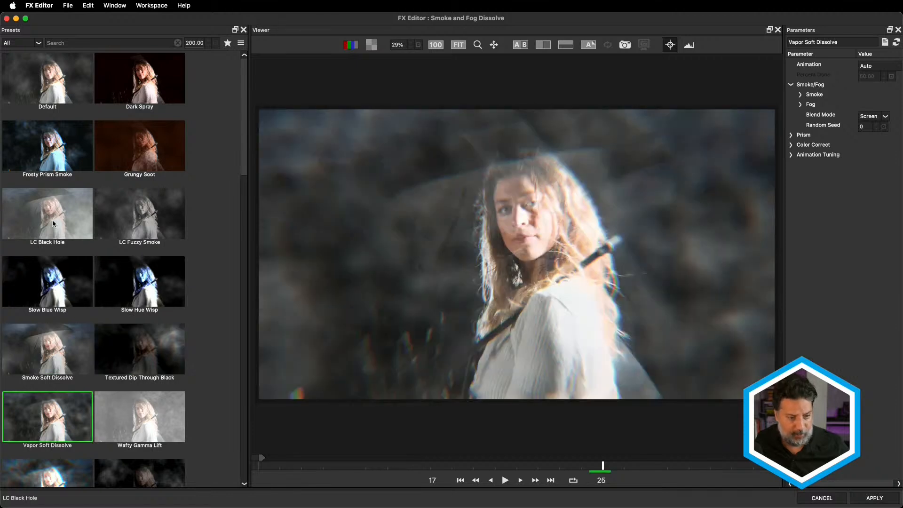
Load the Textured Dip Through Black preset and expand its Prism and Smoke parameter groups.
{"action": "scroll", "coordinate": [139, 127], "scroll_direction": "down", "scroll_amount": 5}
{"action": "left_click", "coordinate": [139, 127]}
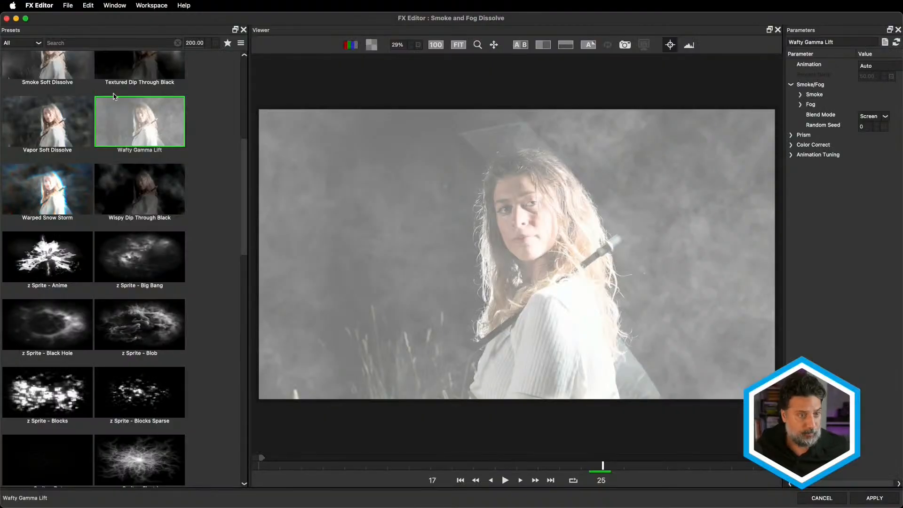
{"action": "left_click", "coordinate": [115, 66]}
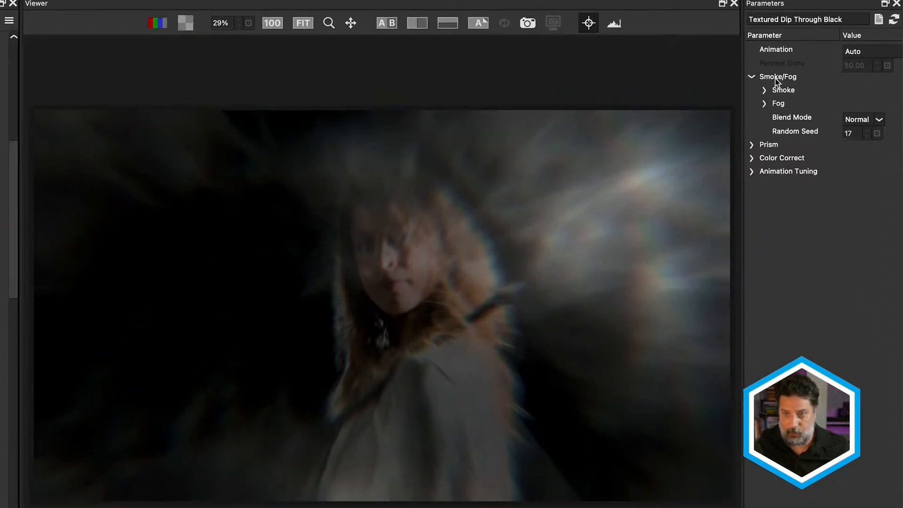
{"action": "left_click", "coordinate": [751, 145]}
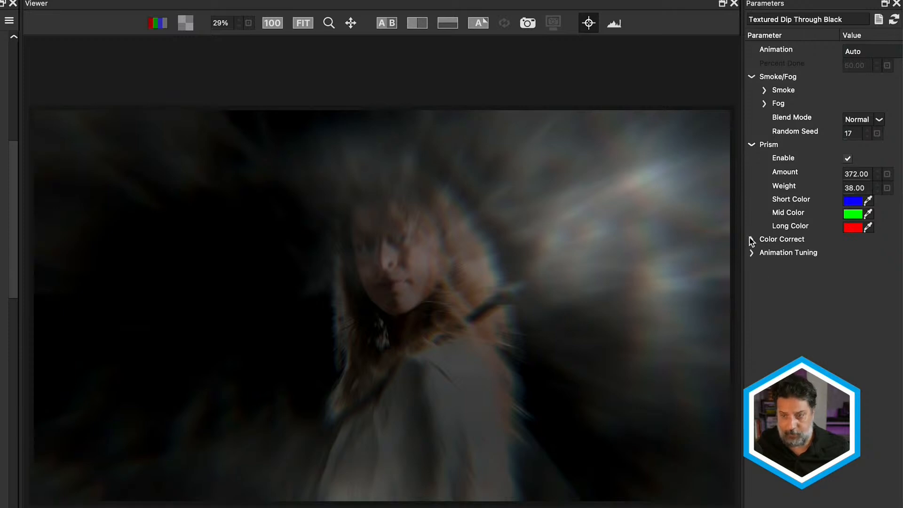
{"action": "left_click", "coordinate": [763, 90]}
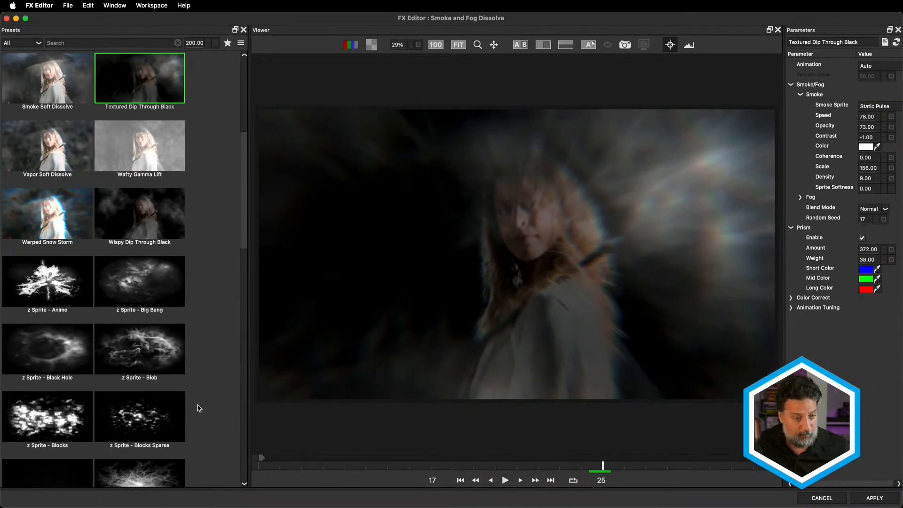
Swap the preset's smoke sprite to Vapors, and also try the Radiation, Radial Streaks and Patchy sprites.
{"action": "scroll", "coordinate": [199, 408], "scroll_direction": "down", "scroll_amount": 20}
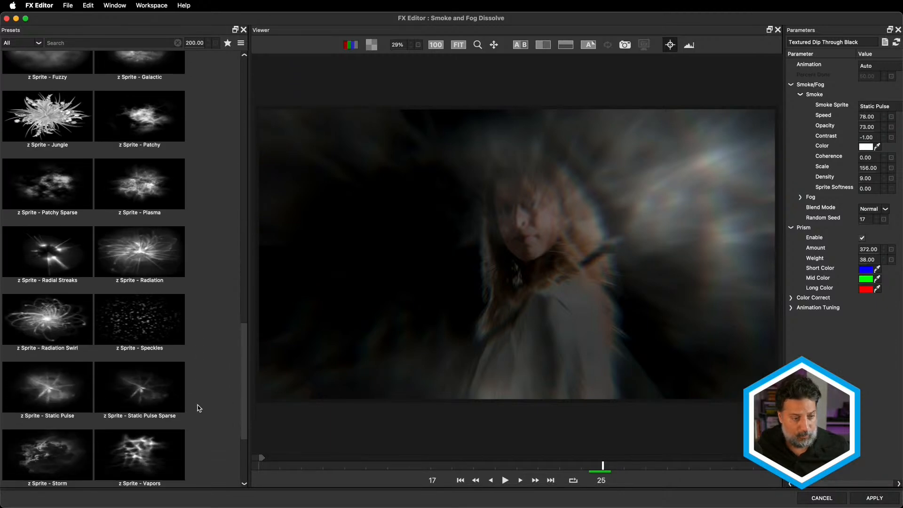
{"action": "scroll", "coordinate": [199, 408], "scroll_direction": "down", "scroll_amount": 3}
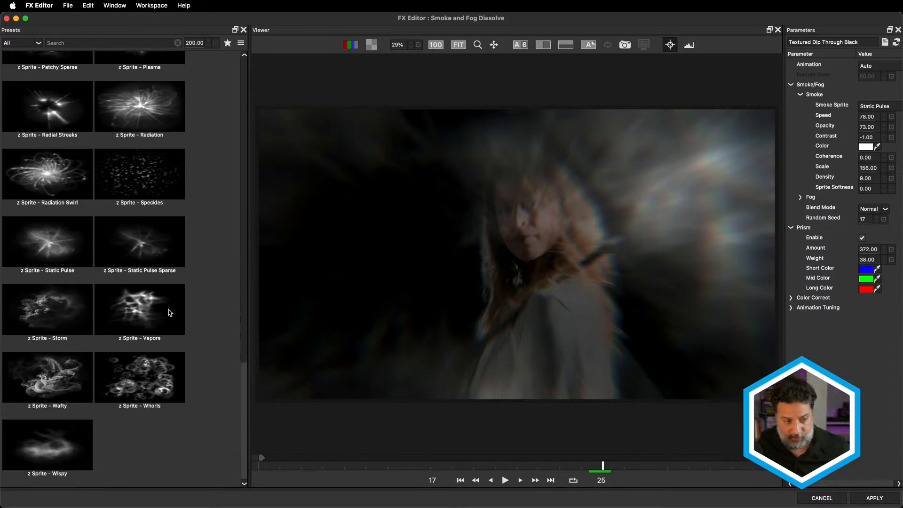
{"action": "left_click", "coordinate": [156, 317]}
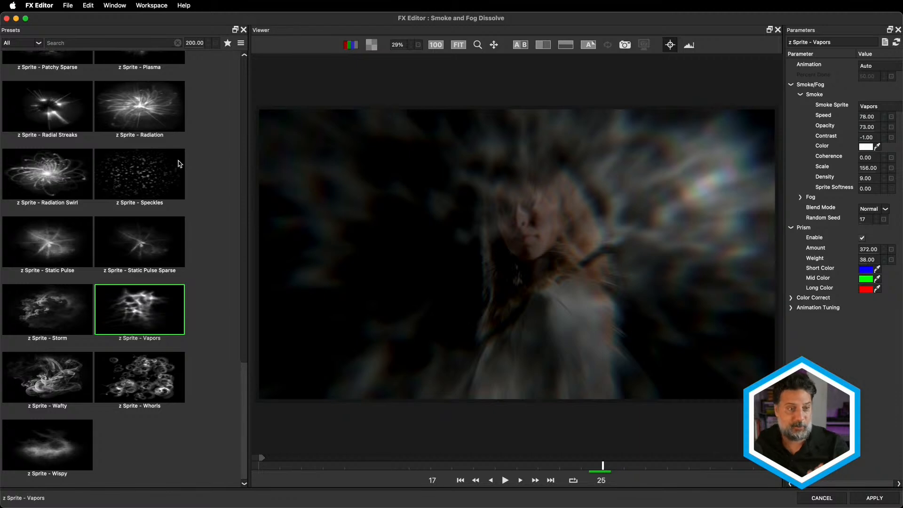
{"action": "left_click", "coordinate": [165, 123]}
{"action": "key", "text": "Left"}
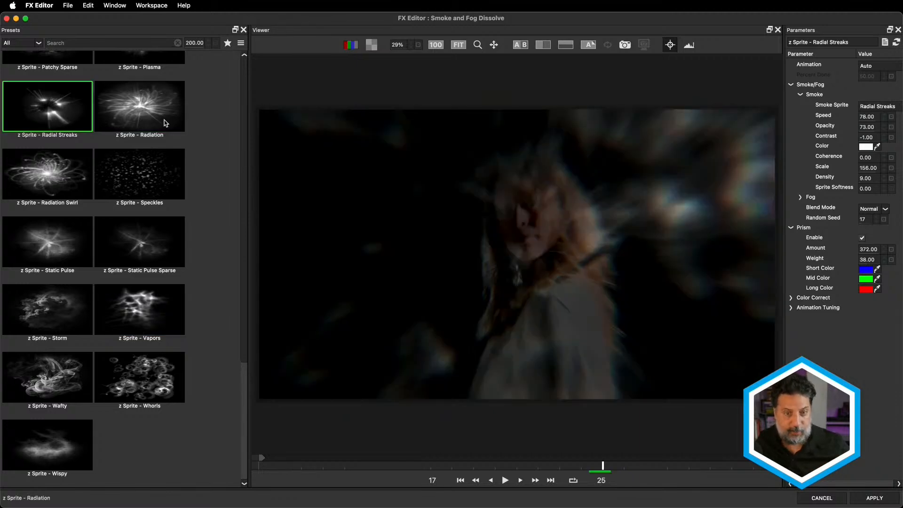
{"action": "key", "text": "Up"}
{"action": "key", "text": "Up"}
{"action": "key", "text": "Right"}
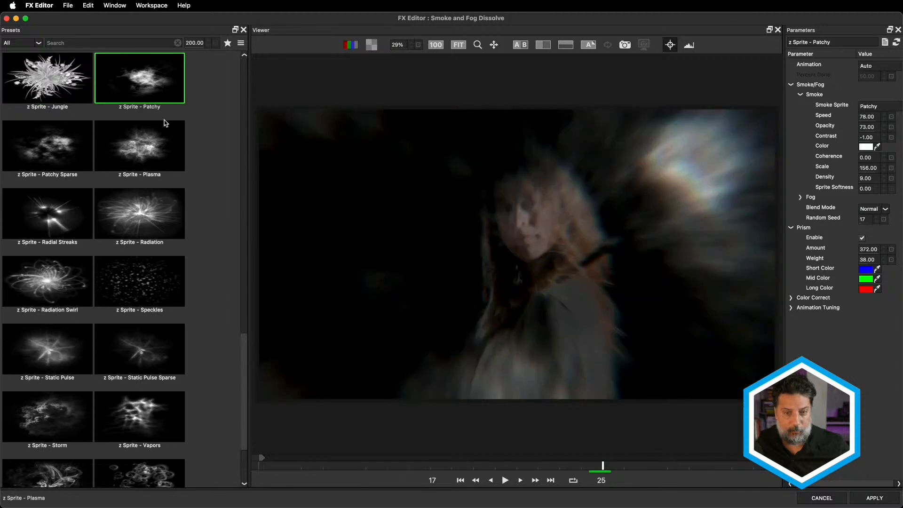
Try further smoke sprites on the preset, including Plasma, Static Pulse Sparse, Fine Spray and Big Bang.
{"action": "left_click", "coordinate": [168, 152]}
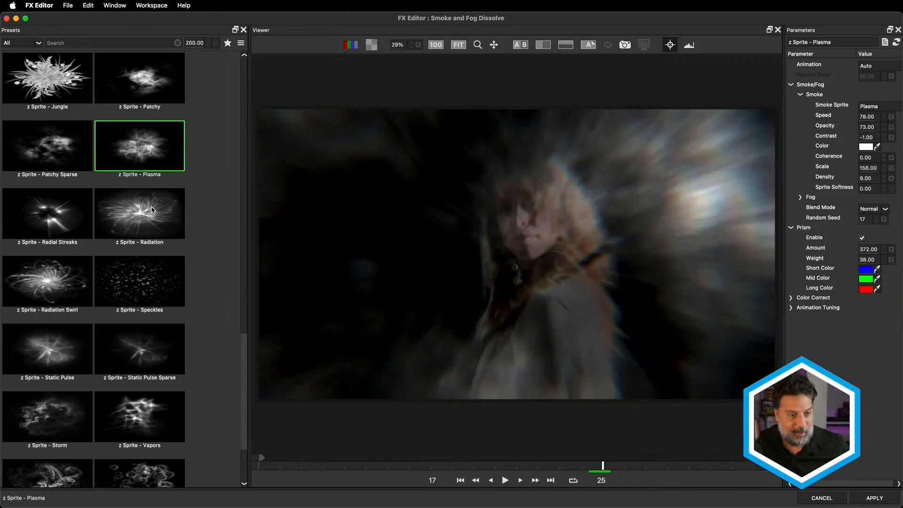
{"action": "left_click", "coordinate": [144, 280]}
{"action": "left_click", "coordinate": [140, 340]}
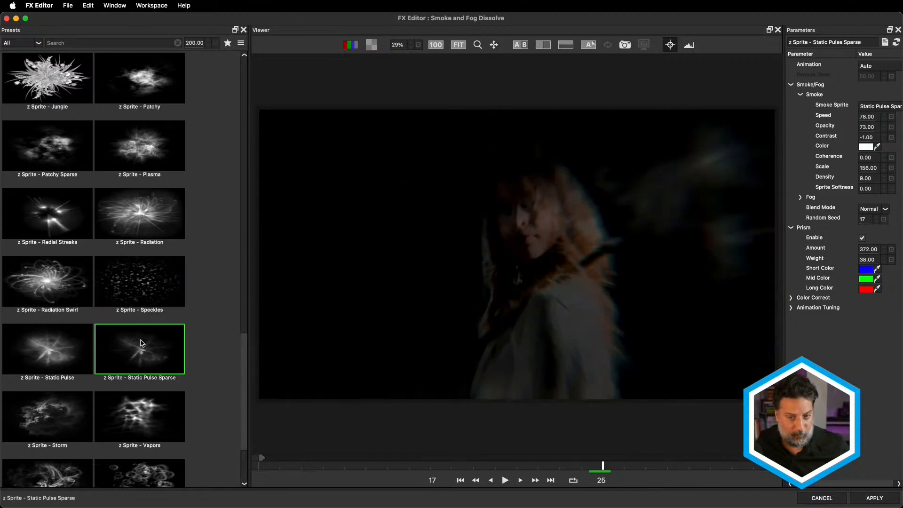
{"action": "scroll", "coordinate": [140, 340], "scroll_direction": "up", "scroll_amount": 5}
{"action": "left_click", "coordinate": [139, 109]}
{"action": "left_click", "coordinate": [65, 174]}
{"action": "scroll", "coordinate": [64, 173], "scroll_direction": "up", "scroll_amount": 5}
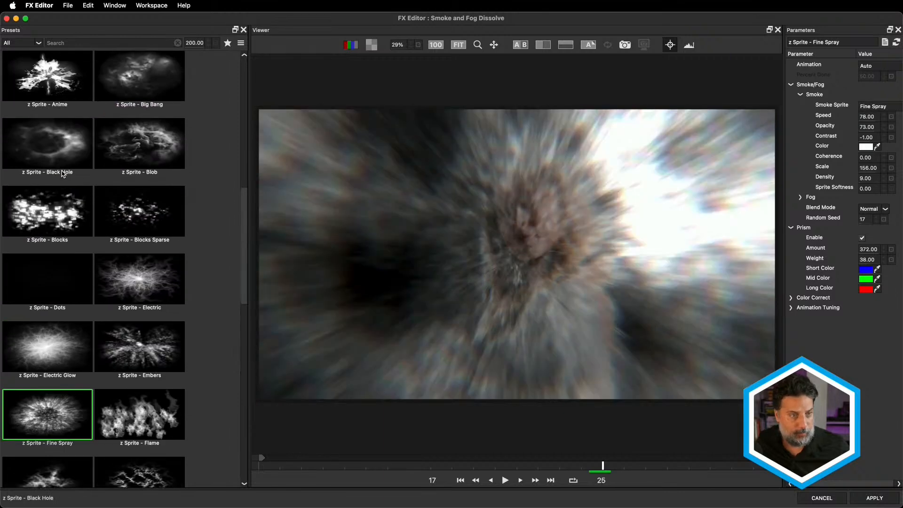
{"action": "left_click", "coordinate": [134, 99]}
Load the Grungy Soot preset with the Black Hole smoke sprite, and apply it to the dissolve after previewing playback.
{"action": "scroll", "coordinate": [132, 189], "scroll_direction": "up", "scroll_amount": 5}
{"action": "scroll", "coordinate": [132, 189], "scroll_direction": "up", "scroll_amount": 1}
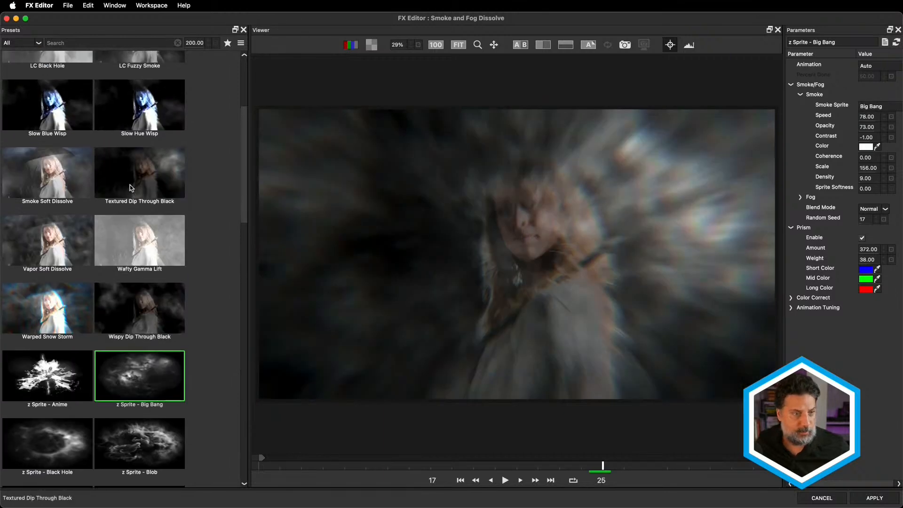
{"action": "scroll", "coordinate": [131, 189], "scroll_direction": "up", "scroll_amount": 5}
{"action": "left_click", "coordinate": [144, 148]}
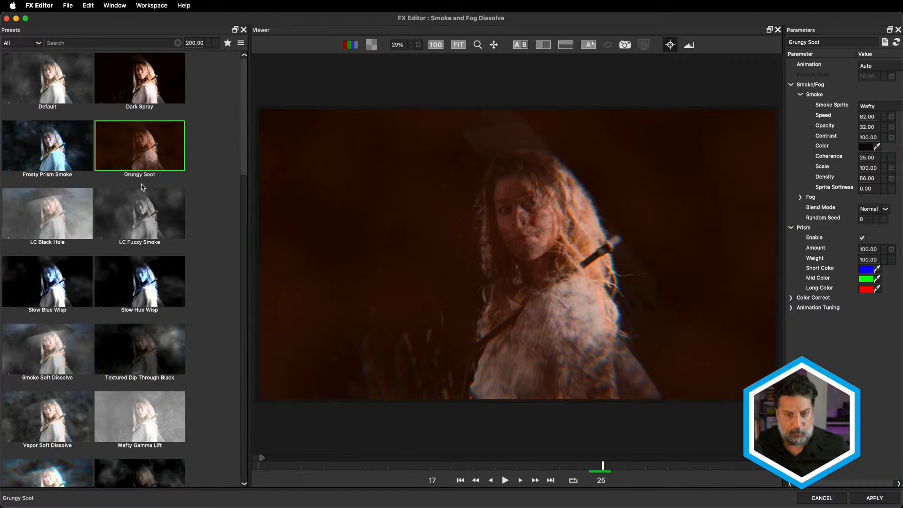
{"action": "scroll", "coordinate": [141, 198], "scroll_direction": "down", "scroll_amount": 11}
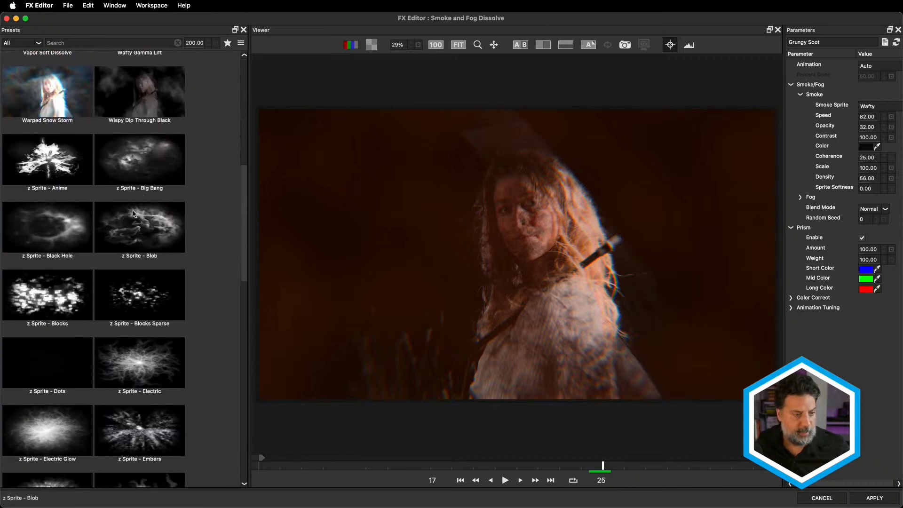
{"action": "left_click", "coordinate": [72, 235]}
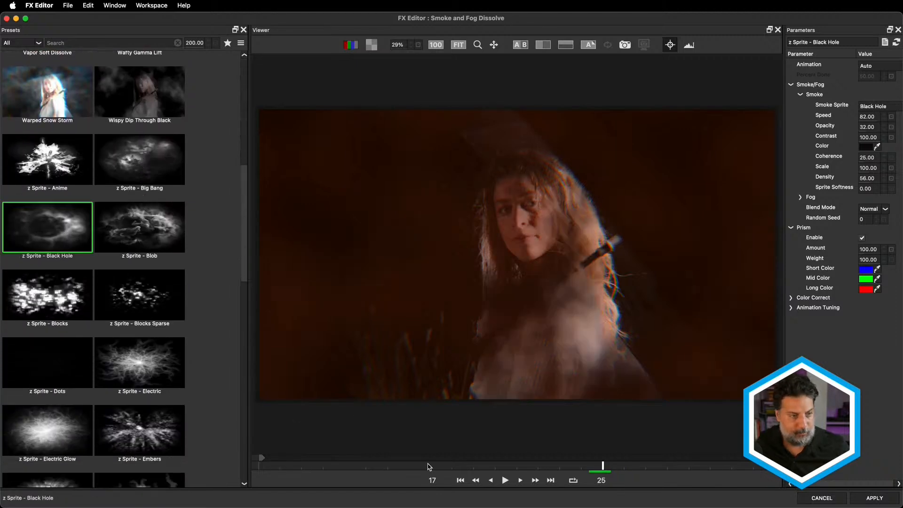
{"action": "left_click", "coordinate": [506, 481]}
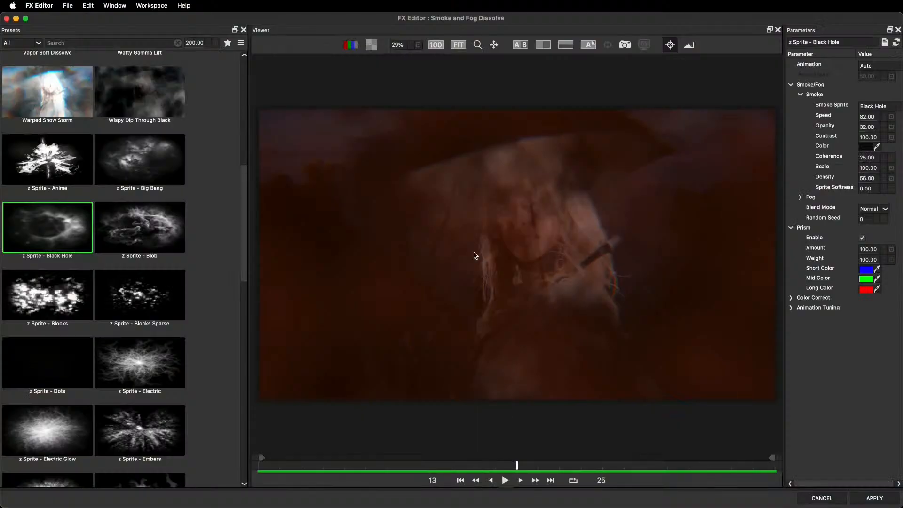
{"action": "left_click", "coordinate": [868, 500]}
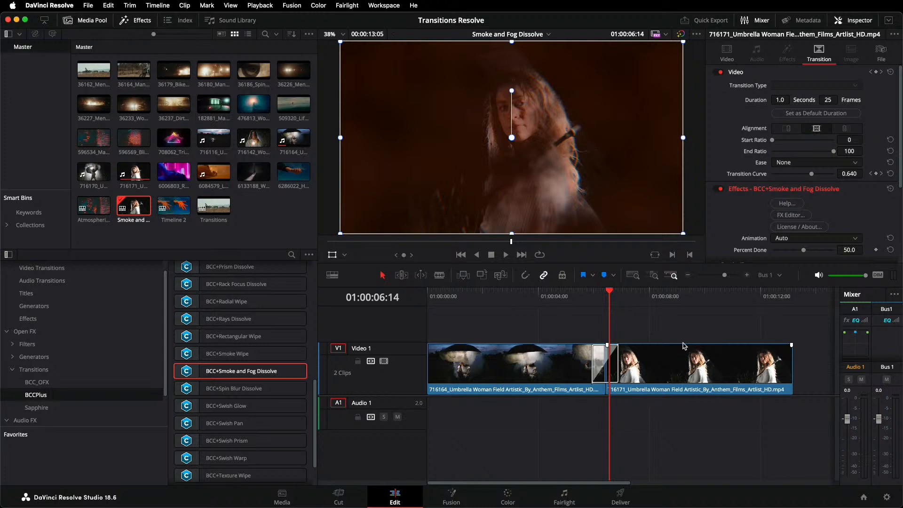
Replace the transition between the clips with BCC+Smoke Wipe and move the playhead to 01:00:06:08 within it.
{"action": "key", "text": "Up"}
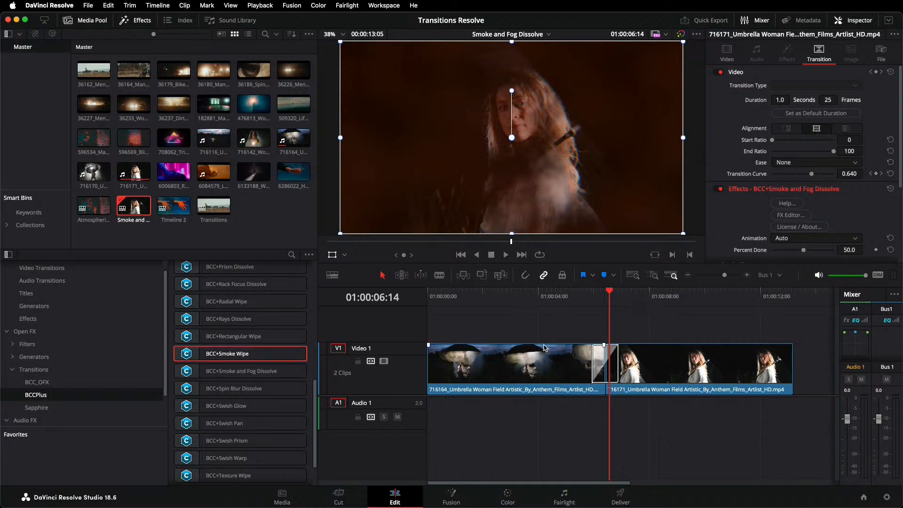
{"action": "left_click", "coordinate": [603, 362]}
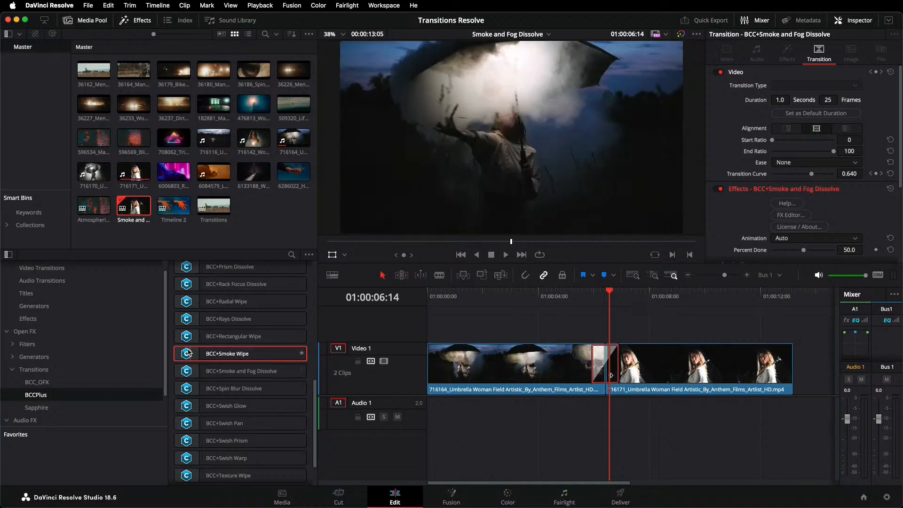
{"action": "left_click_drag", "start_coordinate": [185, 356], "coordinate": [605, 367]}
{"action": "left_click_drag", "start_coordinate": [610, 294], "coordinate": [602, 293]}
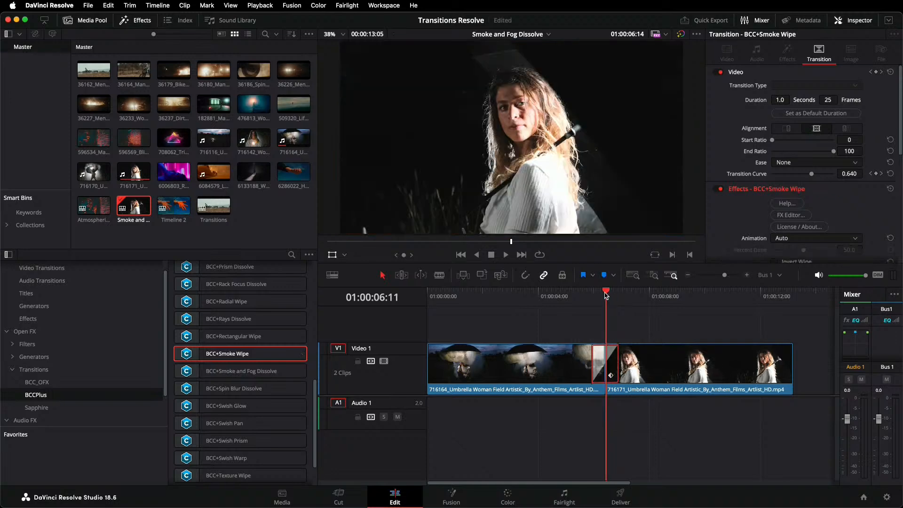
{"action": "left_click_drag", "start_coordinate": [471, 413], "coordinate": [475, 412]}
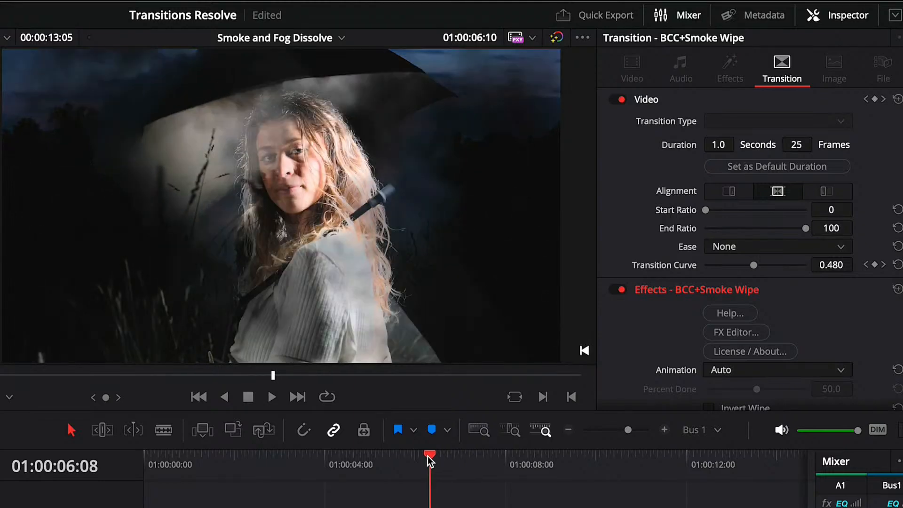
{"action": "mouse_move", "coordinate": [428, 456]}
{"action": "left_mouse_down"}
{"action": "mouse_move", "coordinate": [438, 453]}
{"action": "mouse_move", "coordinate": [428, 457]}
{"action": "left_mouse_up"}
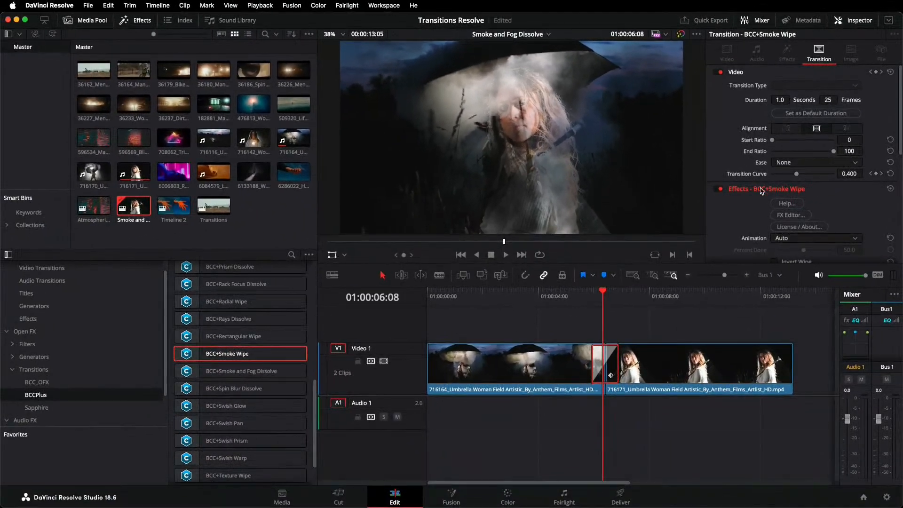
Open the Smoke Wipe in the FX Editor and scrub through the Fast Radiation preset to frame 13.
{"action": "left_click", "coordinate": [788, 215]}
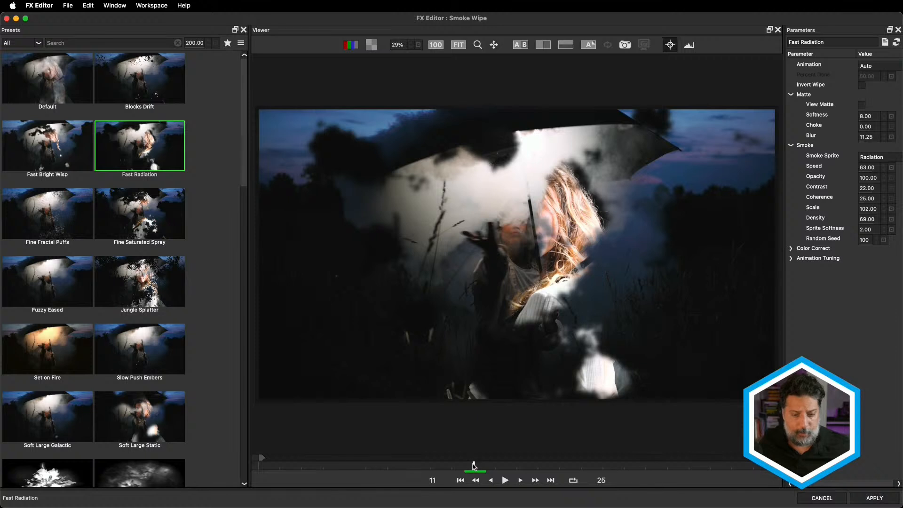
{"action": "left_click_drag", "start_coordinate": [474, 466], "coordinate": [494, 465]}
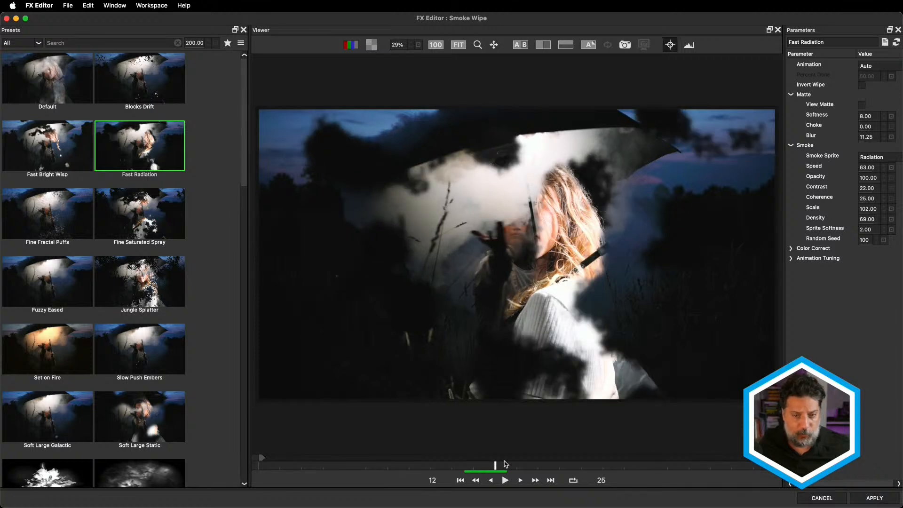
{"action": "left_click", "coordinate": [508, 461]}
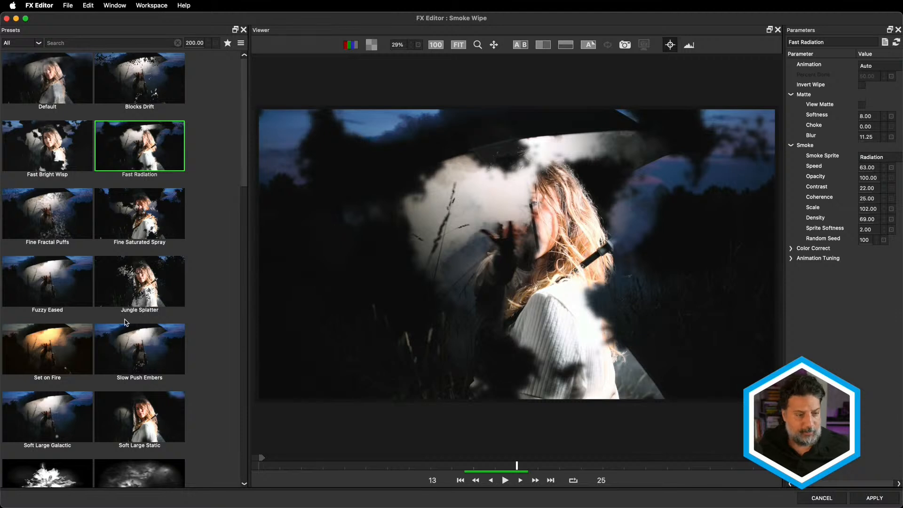
Load the Set on Fire preset for the Smoke Wipe and set its smoke Random Seed to 8.
{"action": "left_click", "coordinate": [69, 352]}
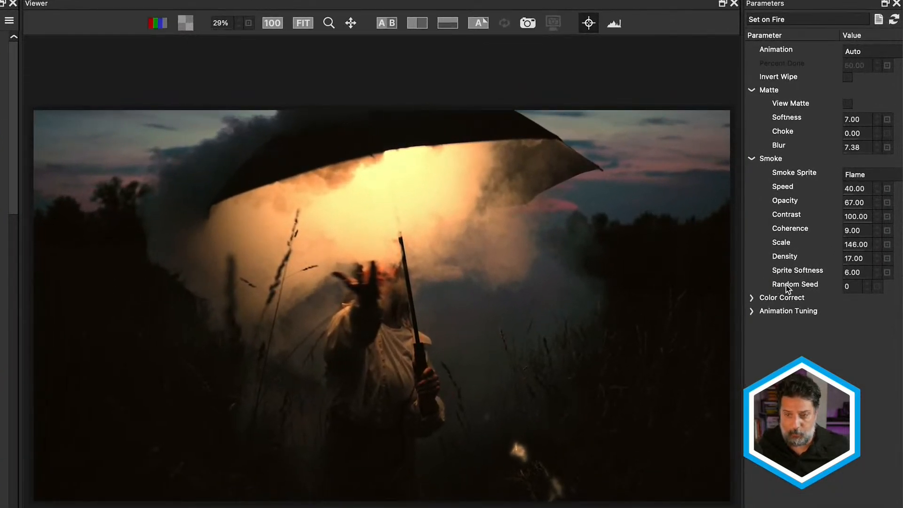
{"action": "left_click_drag", "start_coordinate": [847, 287], "coordinate": [865, 290]}
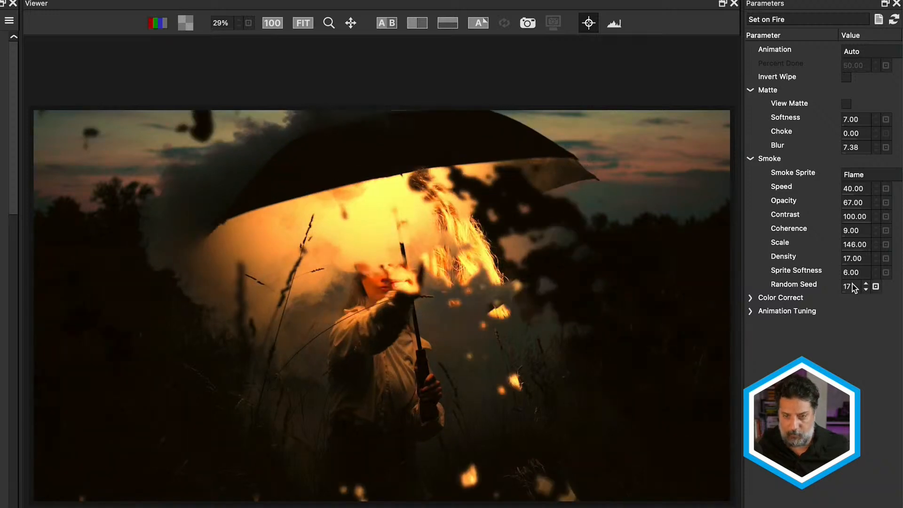
{"action": "left_click_drag", "start_coordinate": [852, 284], "coordinate": [864, 277]}
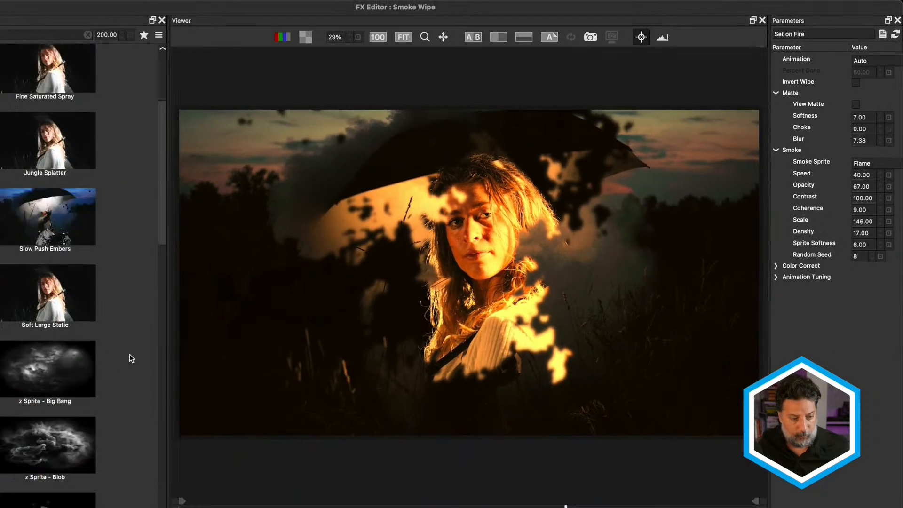
Change the Set on Fire wipe's smoke sprite to Blob using the matching z Sprite preset.
{"action": "scroll", "coordinate": [132, 359], "scroll_direction": "down", "scroll_amount": 3}
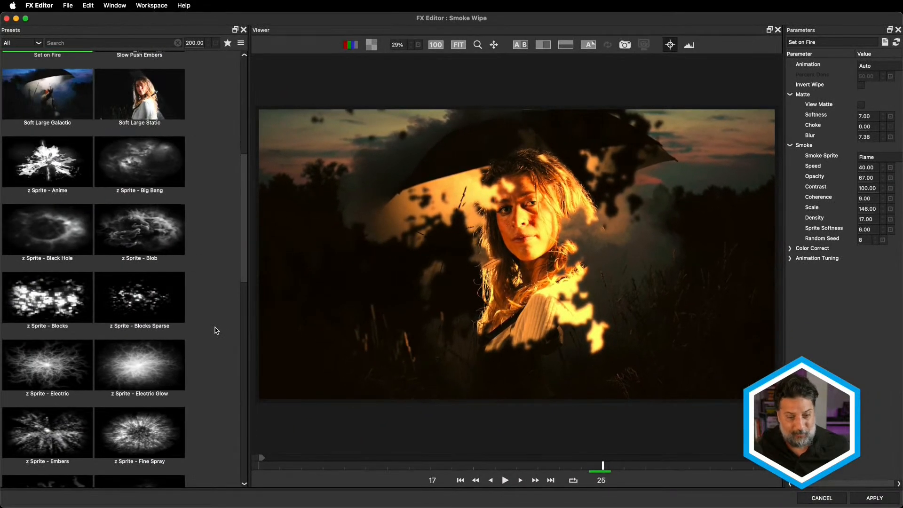
{"action": "left_click", "coordinate": [172, 243]}
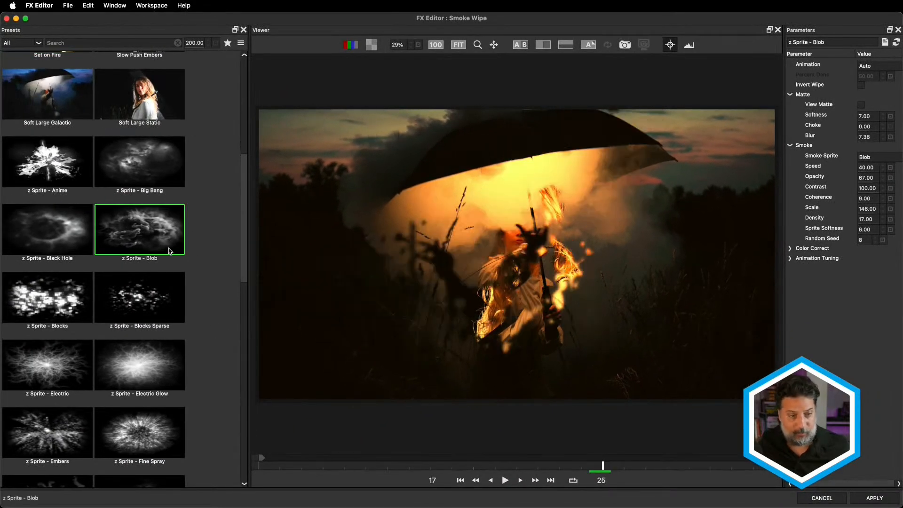
Change the Set on Fire wipe's smoke sprite with the z Sprite - Fine Spray preset and play the preview.
{"action": "left_click", "coordinate": [162, 286]}
{"action": "left_click", "coordinate": [142, 419]}
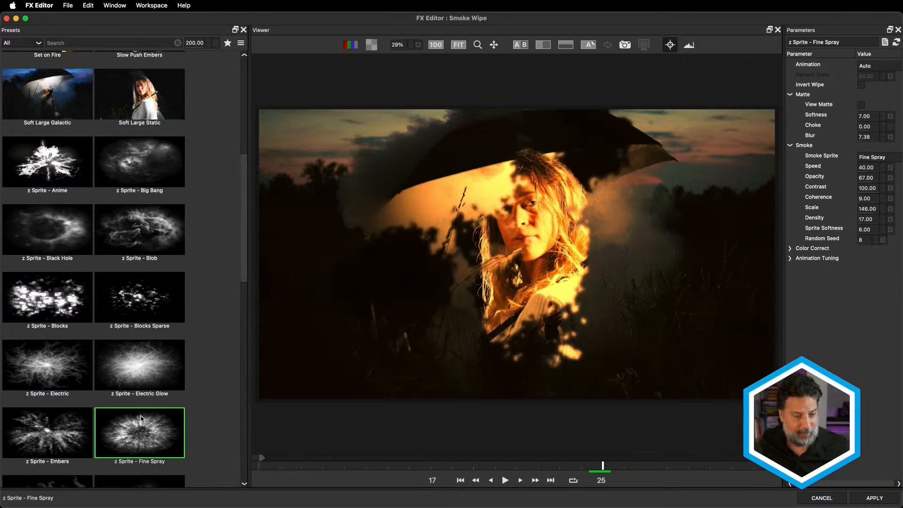
{"action": "left_click", "coordinate": [81, 430]}
{"action": "left_click", "coordinate": [145, 428]}
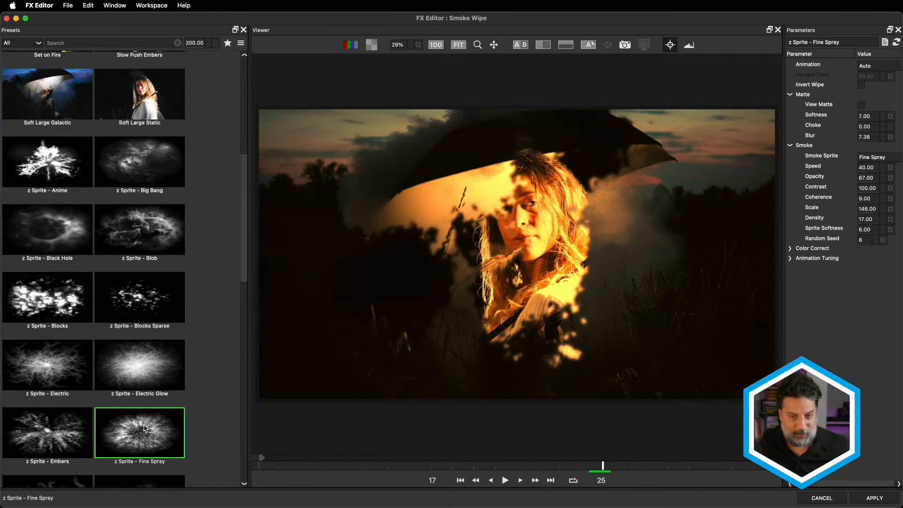
{"action": "left_click", "coordinate": [505, 480]}
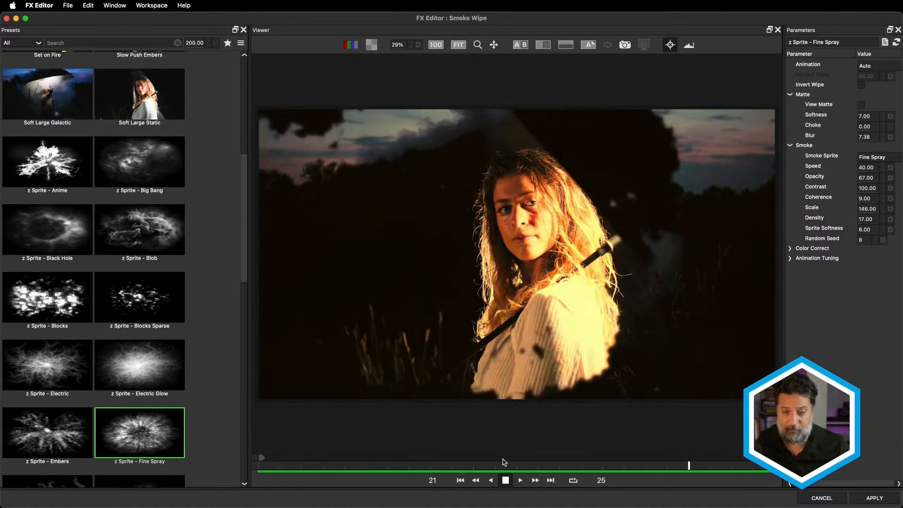
Apply the Fine Spray Smoke Wipe and play the transition in the timeline from 01:00:05:02.
{"action": "scroll", "coordinate": [108, 475], "scroll_direction": "up", "scroll_amount": 1}
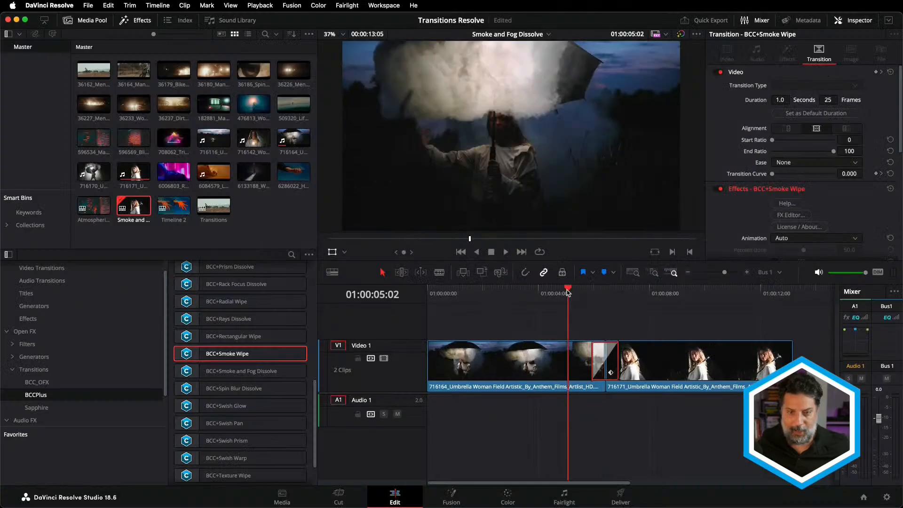
{"action": "key", "text": "space"}
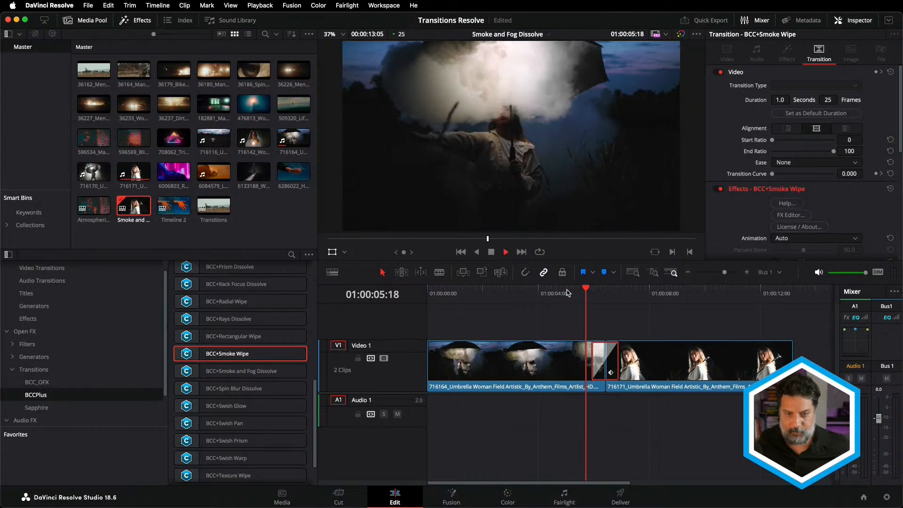
{"action": "key", "text": "space"}
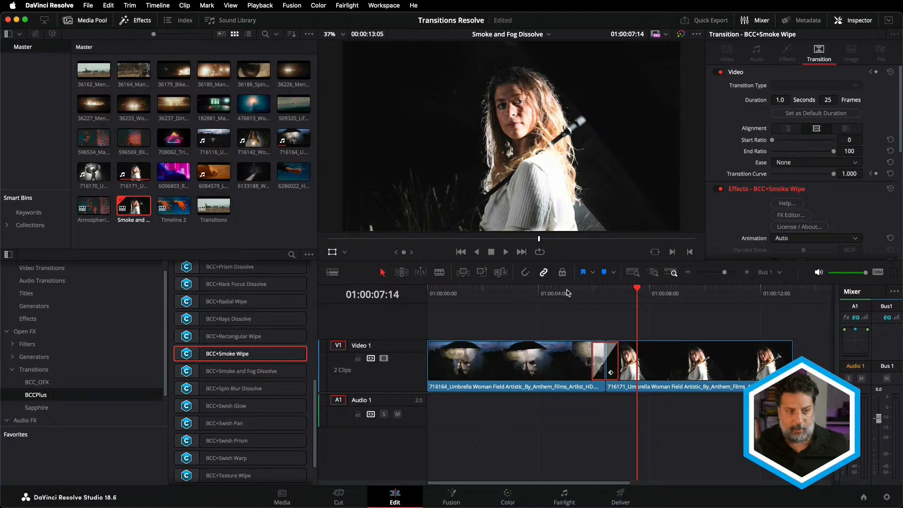
Open the Atmospheric GLow timeline and add BCC+Atmospheric Glow Dissolve at the cut between its two clips.
{"action": "double_click", "coordinate": [94, 206]}
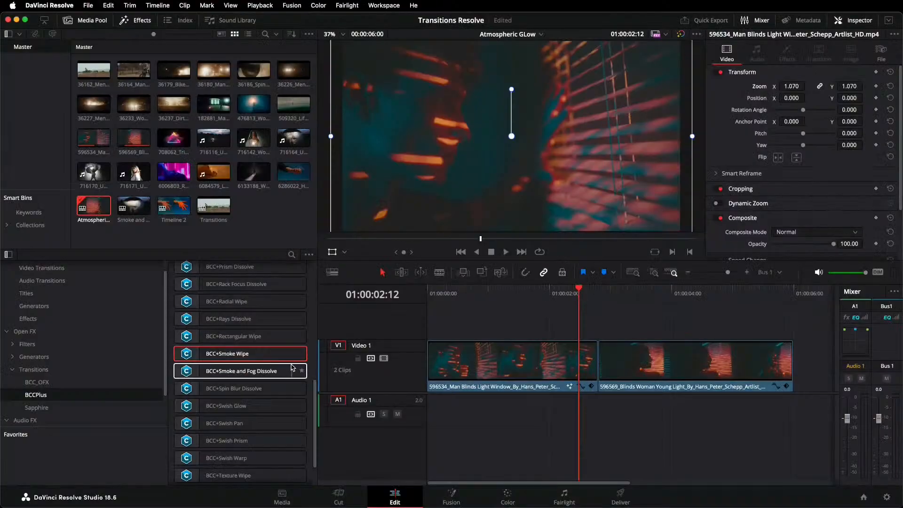
{"action": "scroll", "coordinate": [292, 368], "scroll_direction": "up", "scroll_amount": 10}
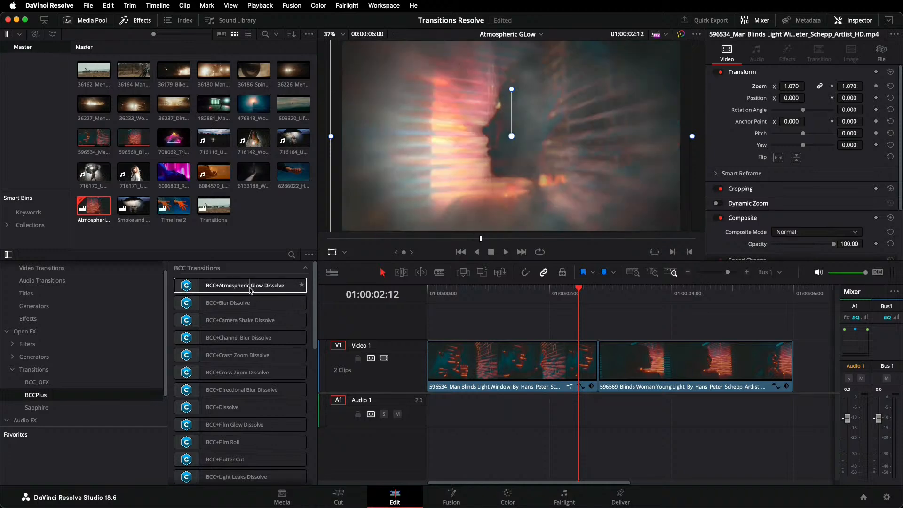
{"action": "left_click_drag", "start_coordinate": [249, 290], "coordinate": [587, 334]}
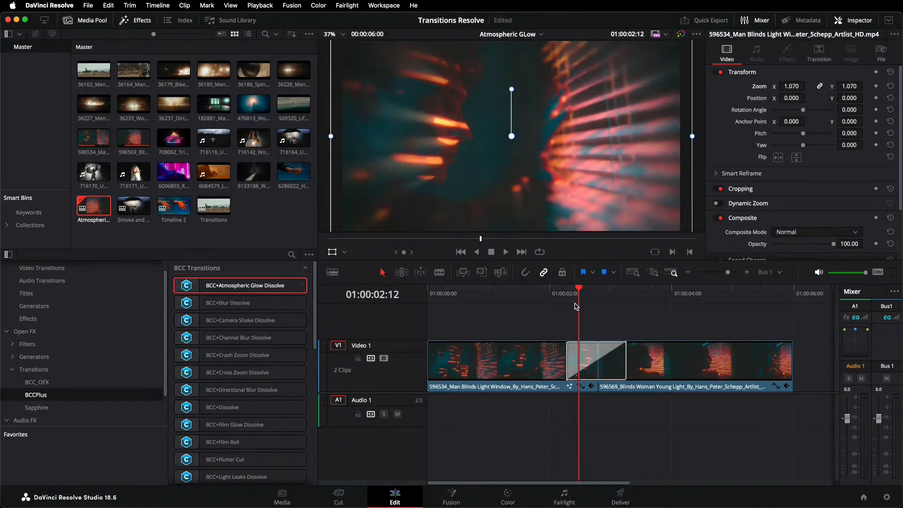
Scrub through the glow dissolve to 01:00:02:19 and open the transition in the FX Editor.
{"action": "mouse_move", "coordinate": [579, 288]}
{"action": "left_mouse_down"}
{"action": "mouse_move", "coordinate": [570, 288]}
{"action": "mouse_move", "coordinate": [592, 287]}
{"action": "left_mouse_up"}
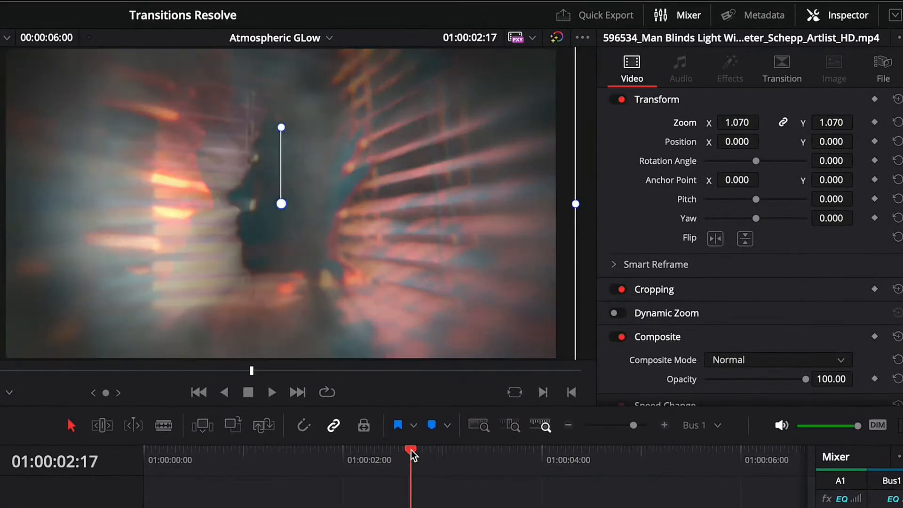
{"action": "mouse_move", "coordinate": [411, 450]}
{"action": "left_mouse_down"}
{"action": "mouse_move", "coordinate": [399, 454]}
{"action": "mouse_move", "coordinate": [408, 451]}
{"action": "left_mouse_up"}
{"action": "mouse_move", "coordinate": [411, 451]}
{"action": "left_mouse_down"}
{"action": "mouse_move", "coordinate": [442, 450]}
{"action": "mouse_move", "coordinate": [441, 458]}
{"action": "mouse_move", "coordinate": [406, 459]}
{"action": "mouse_move", "coordinate": [430, 458]}
{"action": "mouse_move", "coordinate": [421, 459]}
{"action": "left_mouse_up"}
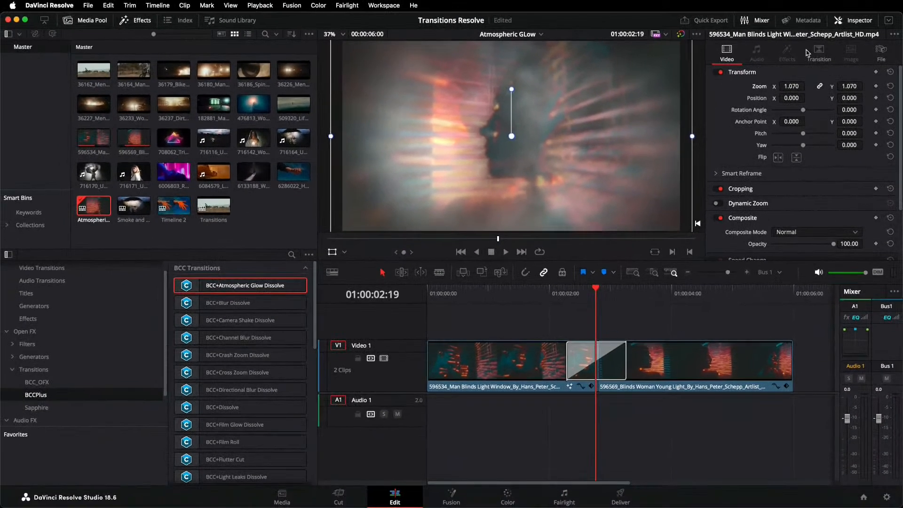
{"action": "left_click", "coordinate": [799, 69]}
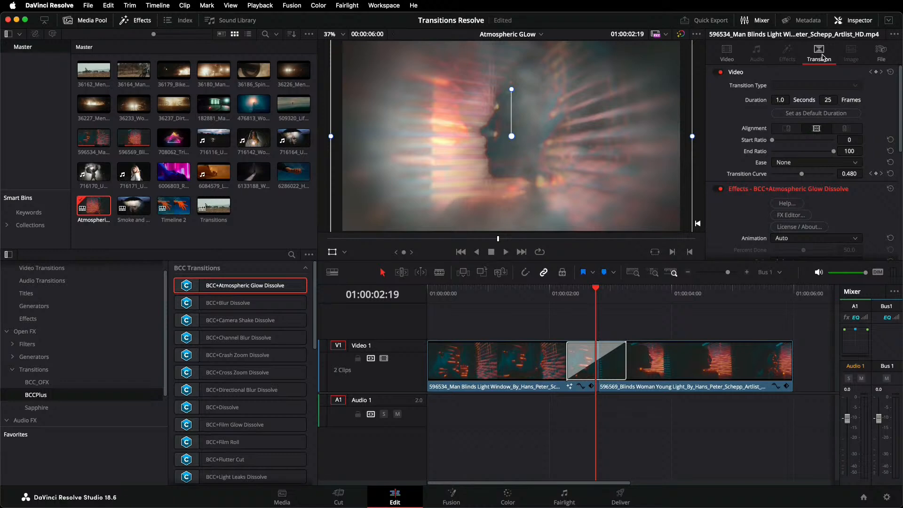
{"action": "left_click", "coordinate": [790, 215]}
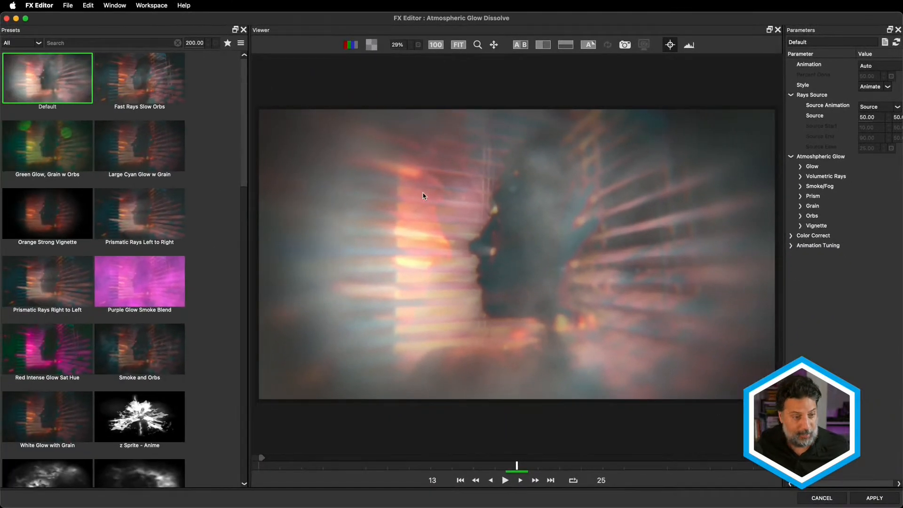
Try the Large Cyan and Green Glow presets, load Prismatic Rays Left to Right, and play the preview.
{"action": "left_click", "coordinate": [154, 174]}
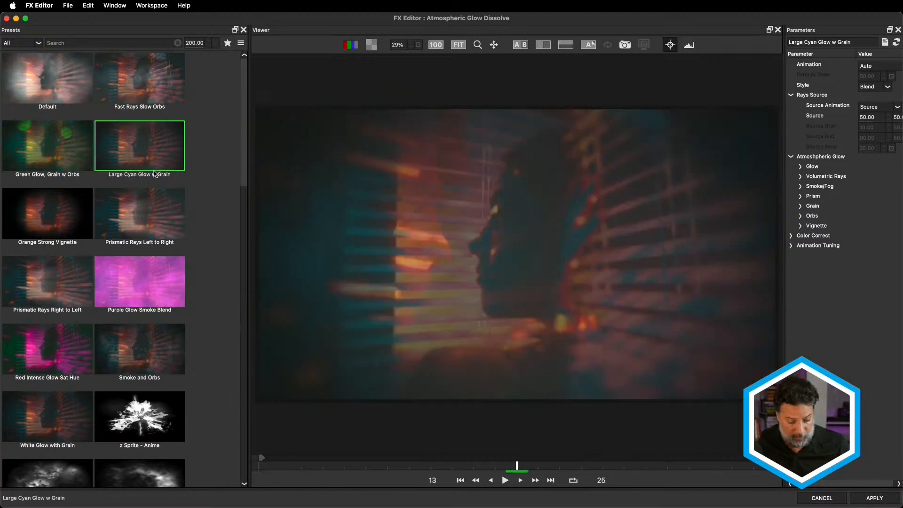
{"action": "key", "text": "Down"}
{"action": "key", "text": "Left"}
{"action": "key", "text": "Up"}
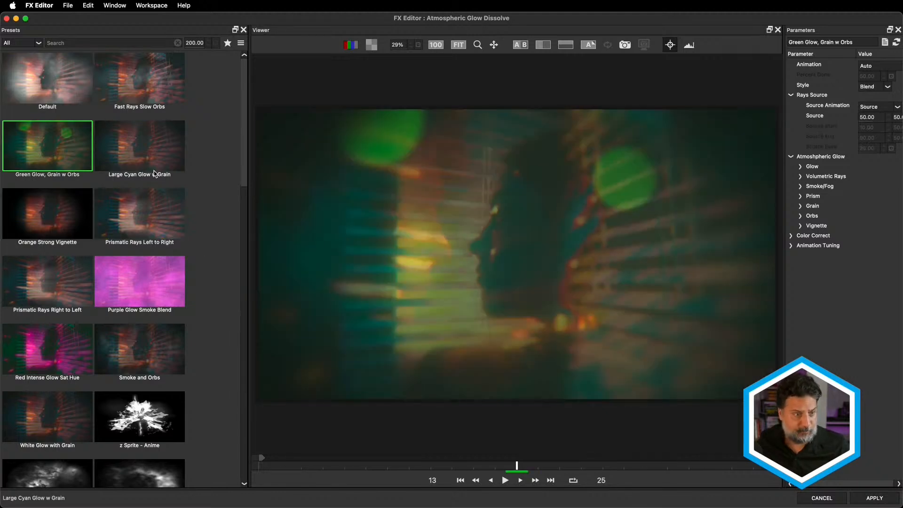
{"action": "key", "text": "Right"}
{"action": "key", "text": "Down"}
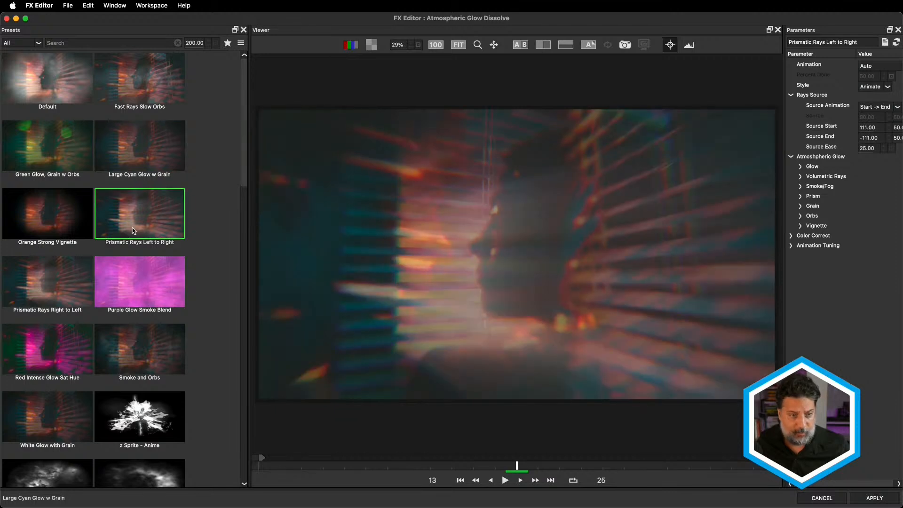
{"action": "left_click", "coordinate": [506, 480]}
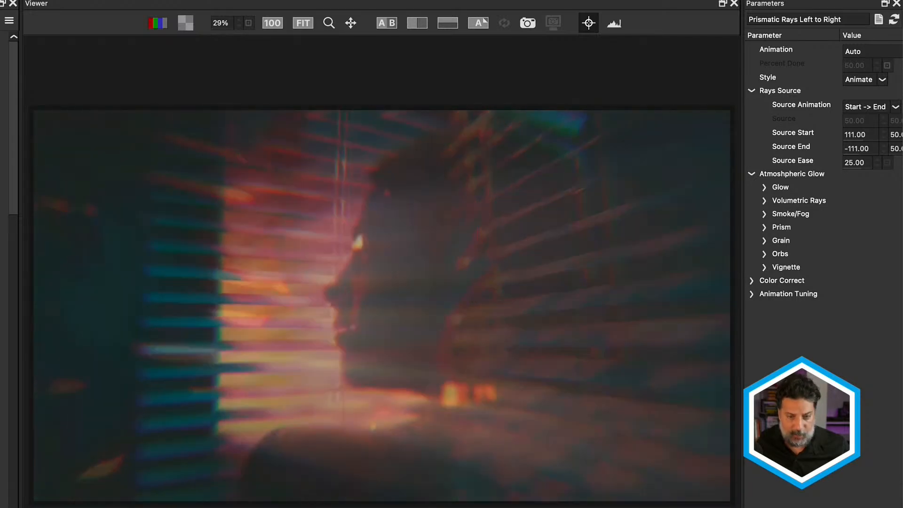
Reverse the rays' travel by setting the first Source Start value to -111 and the first Source End value to 111.
{"action": "left_click_drag", "start_coordinate": [741, 142], "coordinate": [674, 145]}
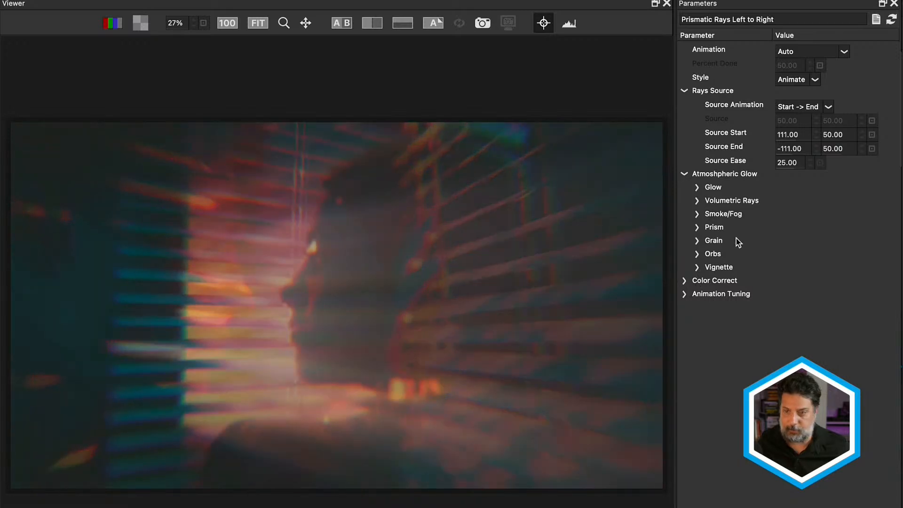
{"action": "left_click", "coordinate": [792, 135]}
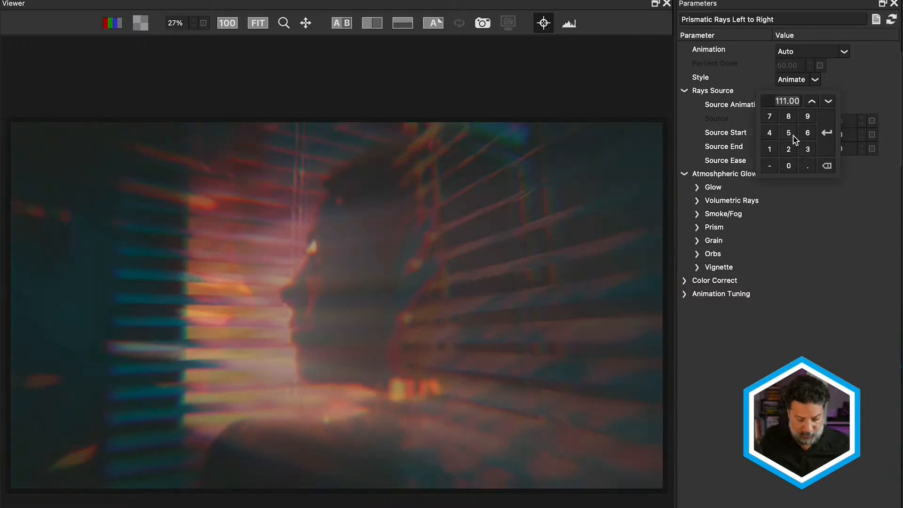
{"action": "key", "text": "BackSpace"}
{"action": "key", "text": "Return"}
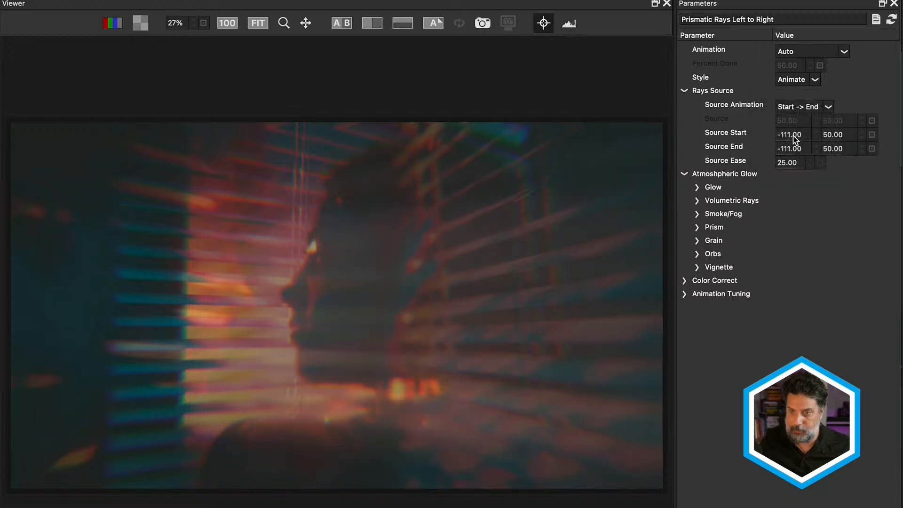
{"action": "left_click", "coordinate": [787, 148]}
{"action": "triple_click", "coordinate": [770, 163]}
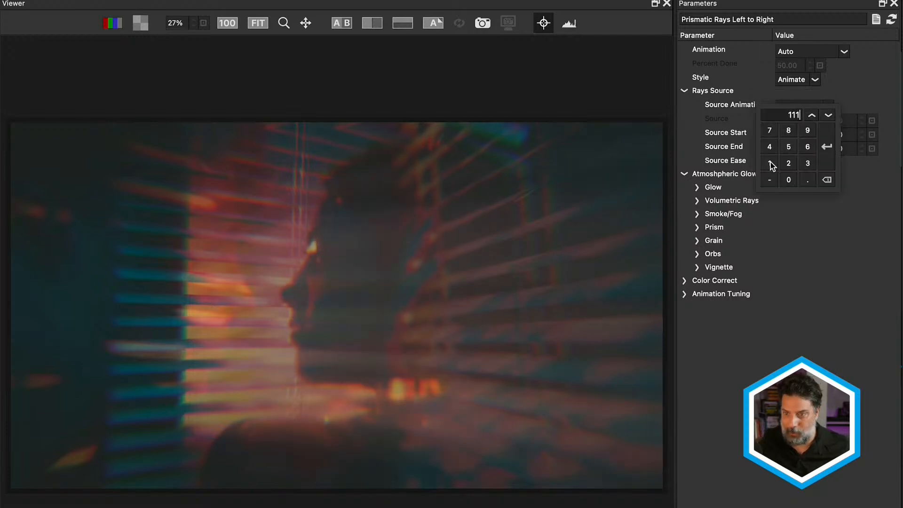
{"action": "left_click", "coordinate": [826, 148]}
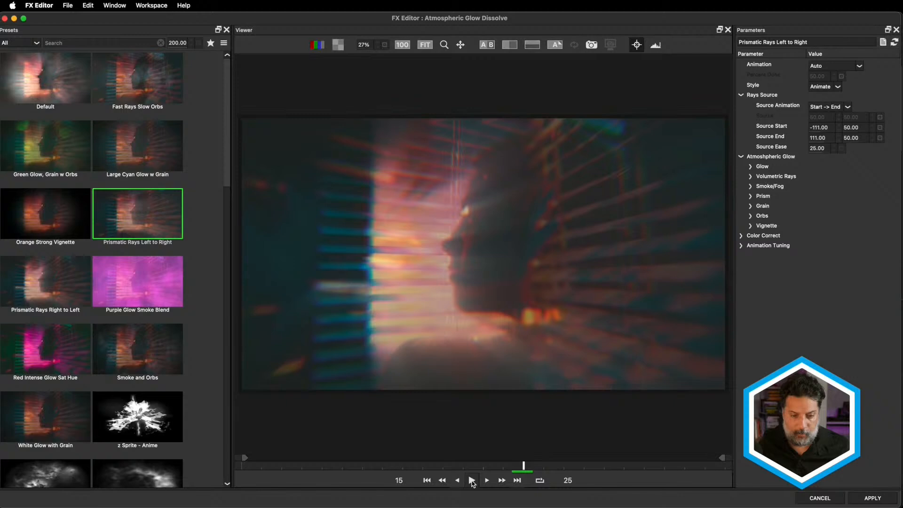
Preview and apply the reversed rays, and play the Atmospheric Glow Dissolve in the timeline, stopping at 01:00:02:21.
{"action": "left_click", "coordinate": [472, 480]}
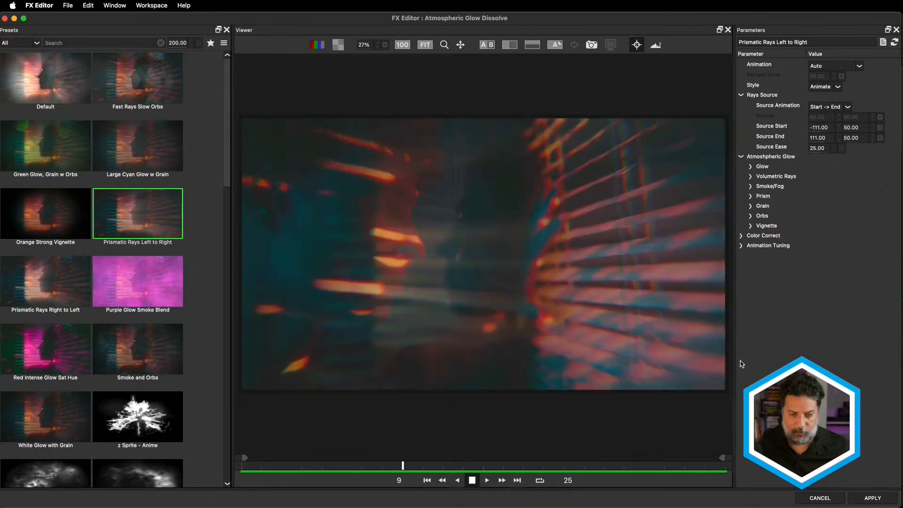
{"action": "left_click", "coordinate": [879, 499]}
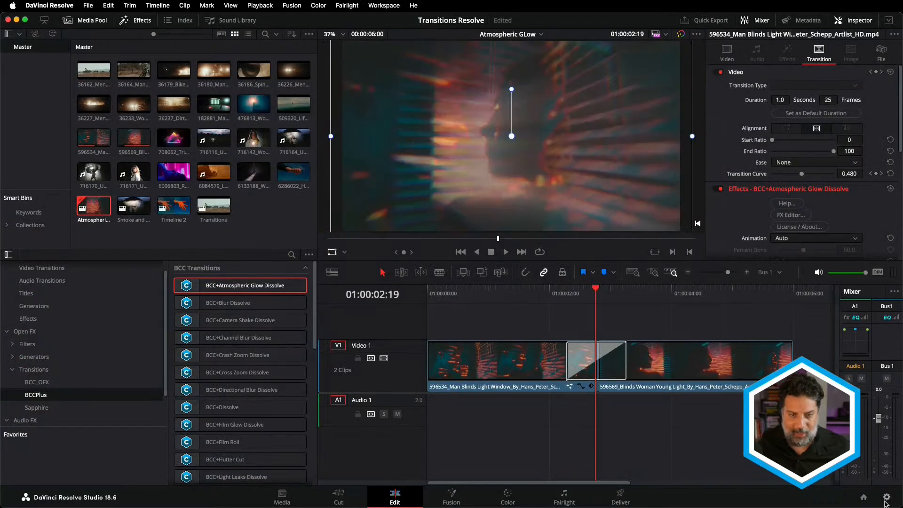
{"action": "left_click_drag", "start_coordinate": [587, 298], "coordinate": [565, 292]}
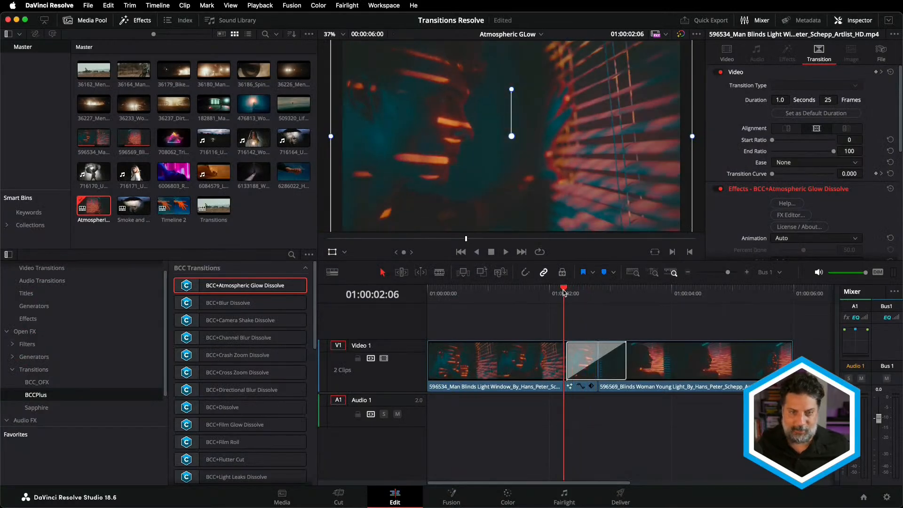
{"action": "key", "text": "space"}
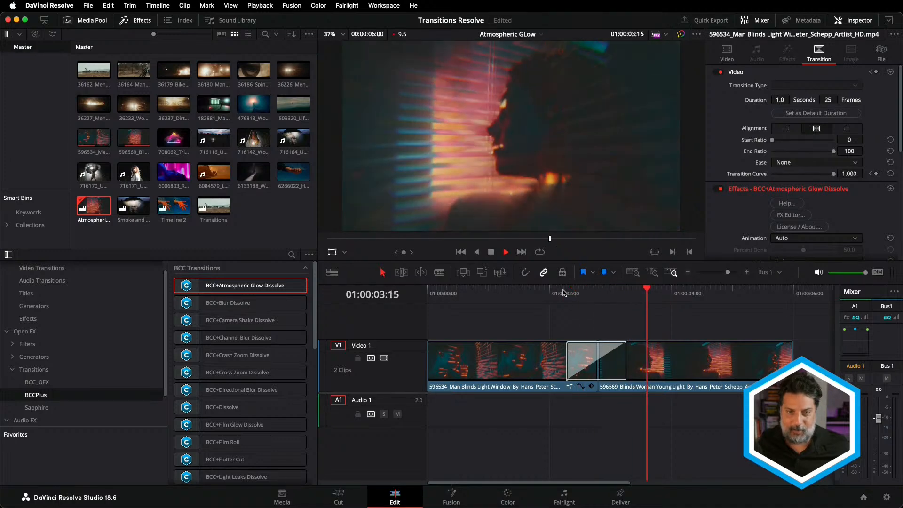
{"action": "left_click", "coordinate": [564, 293]}
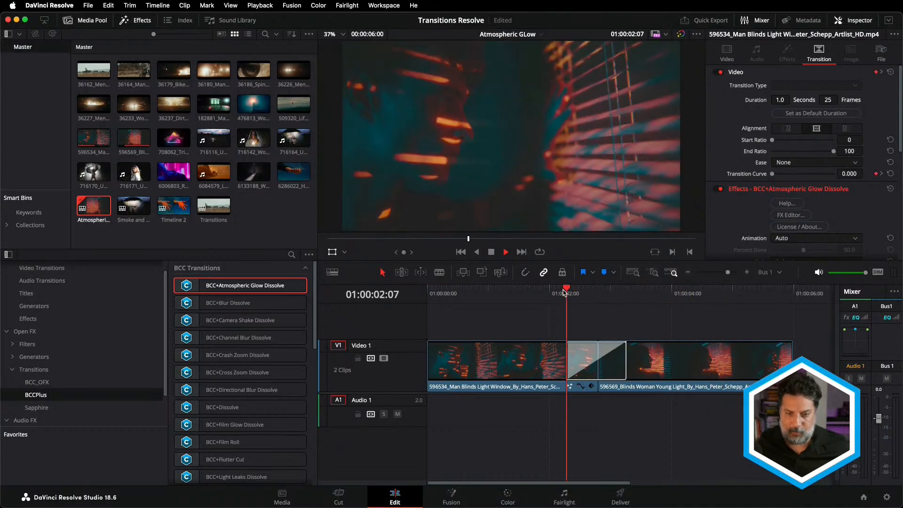
{"action": "key", "text": "space"}
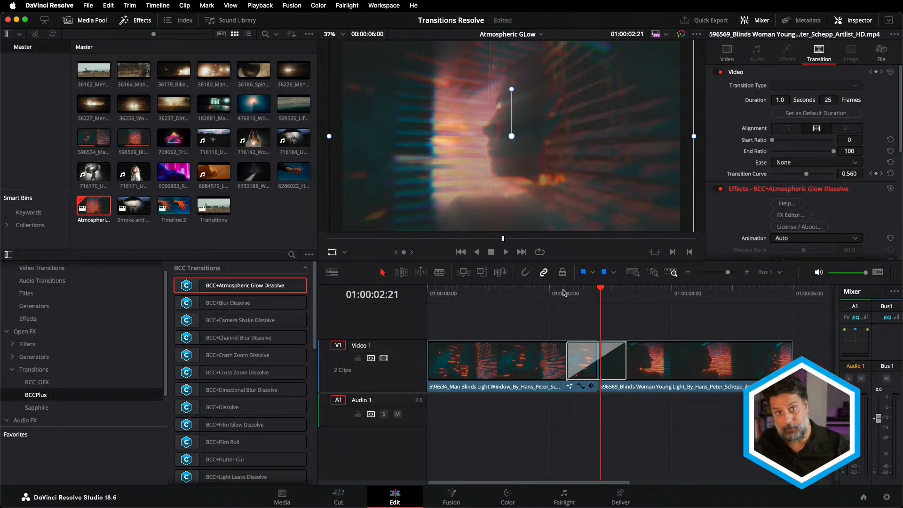
Show the Open FX Overlay for the Atmospheric Glow Dissolve and ease both ends of the yellow curve inward.
{"action": "left_click", "coordinate": [583, 362]}
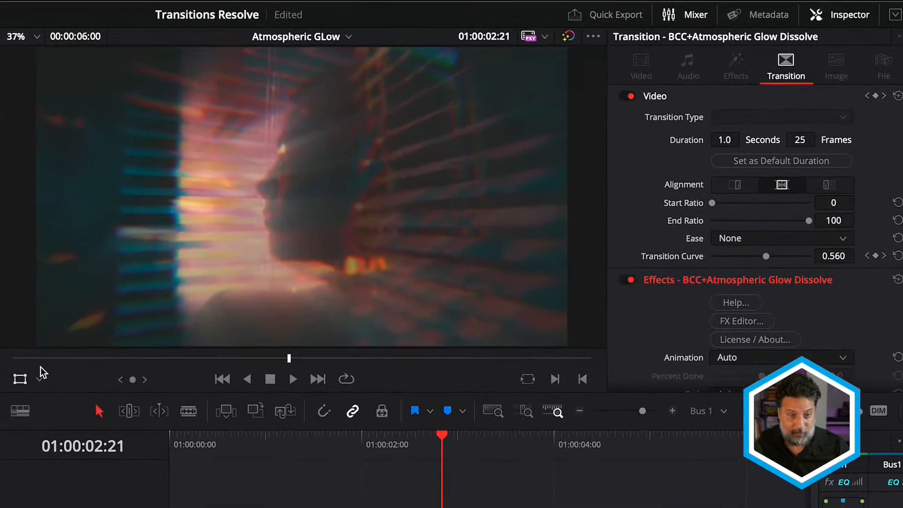
{"action": "left_click", "coordinate": [344, 252]}
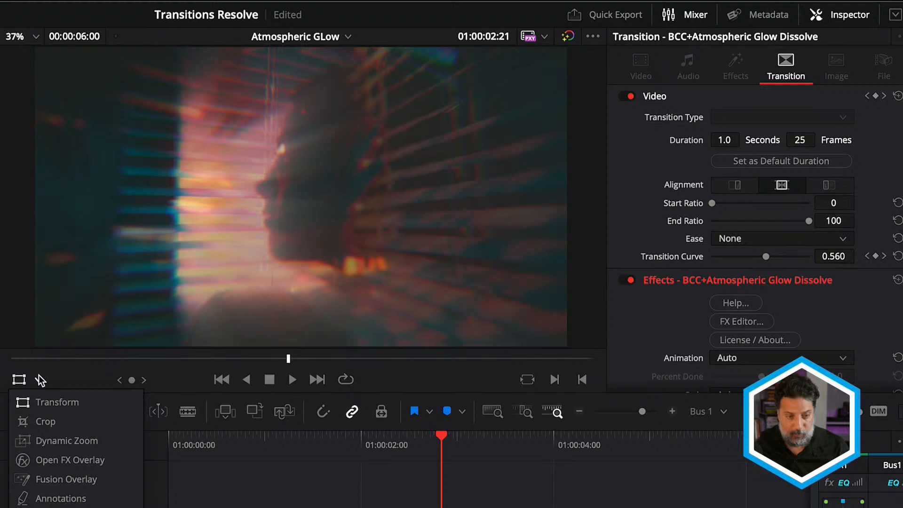
{"action": "left_click", "coordinate": [51, 460]}
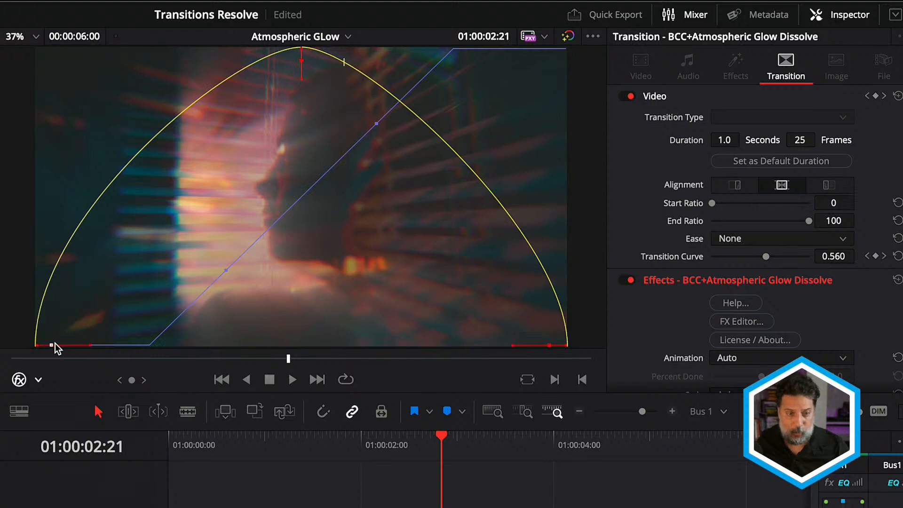
{"action": "mouse_move", "coordinate": [53, 343]}
{"action": "left_mouse_down"}
{"action": "mouse_move", "coordinate": [72, 343]}
{"action": "mouse_move", "coordinate": [52, 343]}
{"action": "mouse_move", "coordinate": [65, 337]}
{"action": "left_mouse_up"}
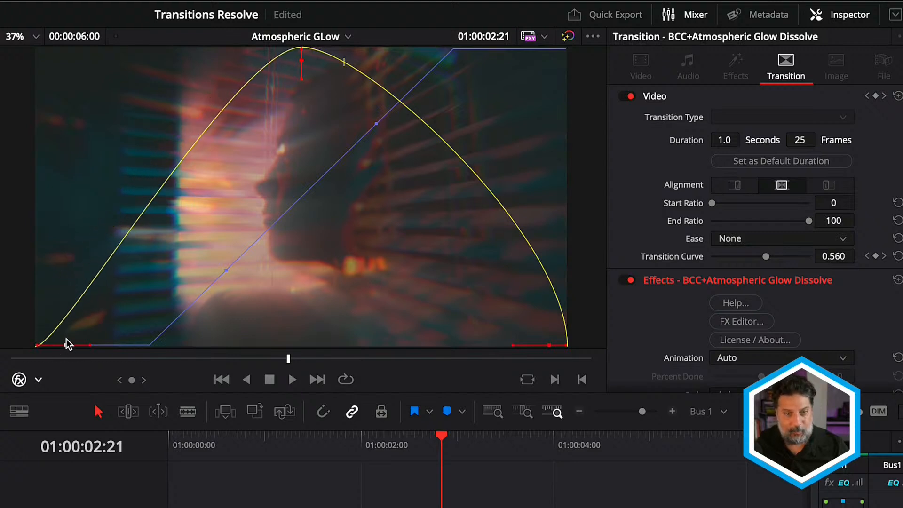
{"action": "left_click_drag", "start_coordinate": [549, 343], "coordinate": [536, 345]}
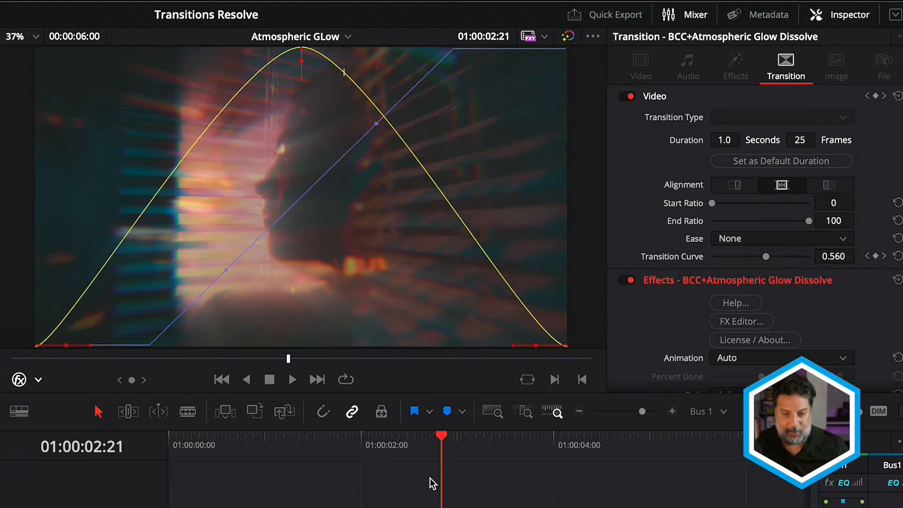
Play the dissolve with its reshaped curve and return the playhead to 01:00:02:08.
{"action": "left_click_drag", "start_coordinate": [420, 438], "coordinate": [383, 441]}
{"action": "key", "text": "space"}
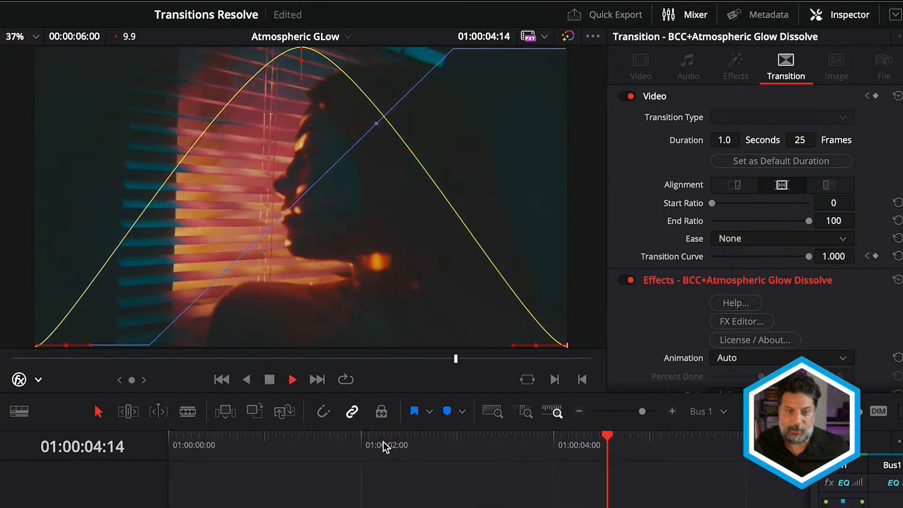
{"action": "left_click", "coordinate": [392, 445]}
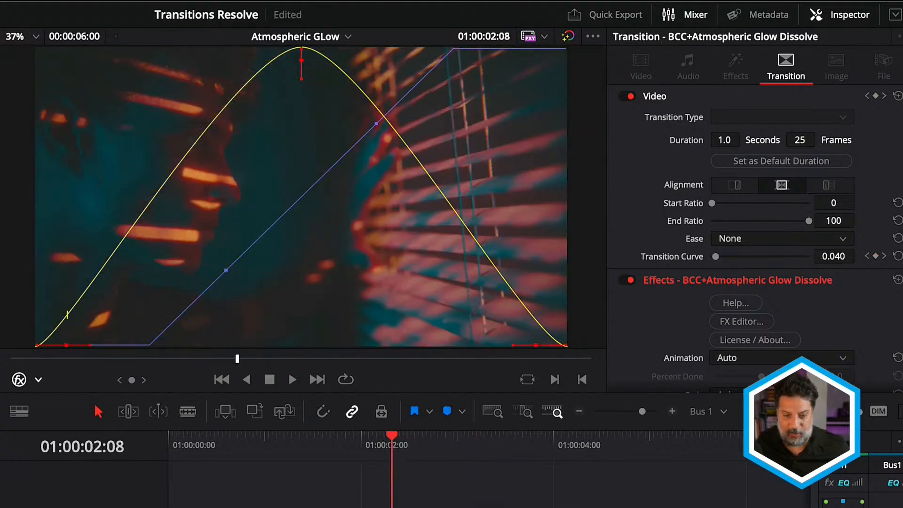
Play the Atmospheric Glow Dissolve and place the playhead at 01:00:03:04.
{"action": "key", "text": "space"}
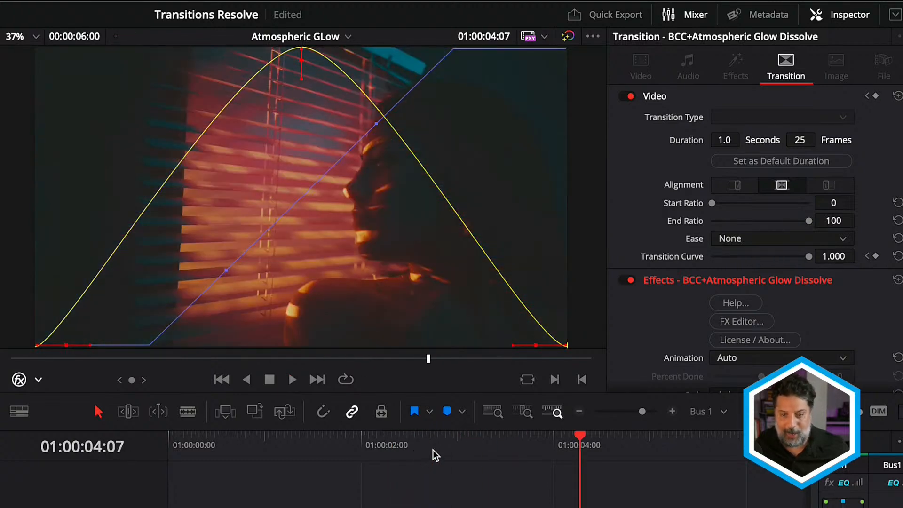
{"action": "left_click", "coordinate": [461, 443]}
{"action": "key", "text": "space"}
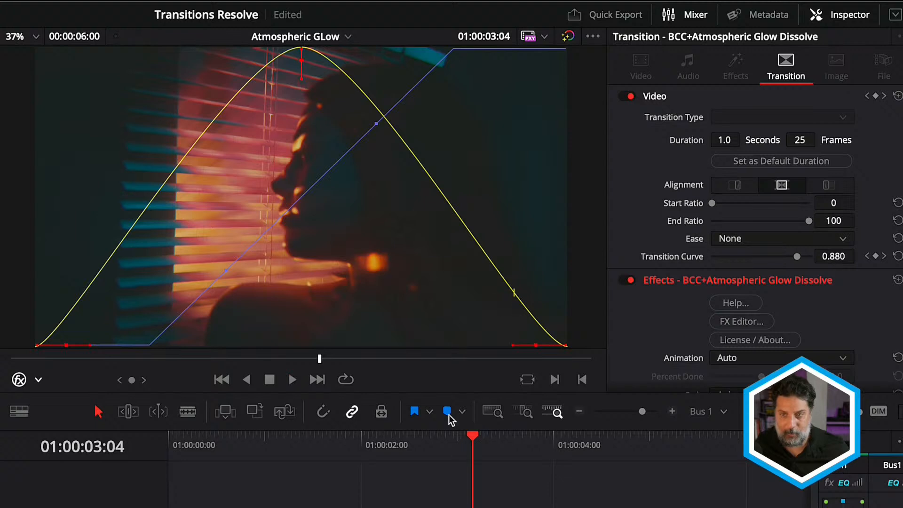
Expand the Grain settings of the Atmospheric Glow Dissolve and enable grain, with the playhead at 01:00:02:19.
{"action": "scroll", "coordinate": [663, 221], "scroll_direction": "down", "scroll_amount": 15}
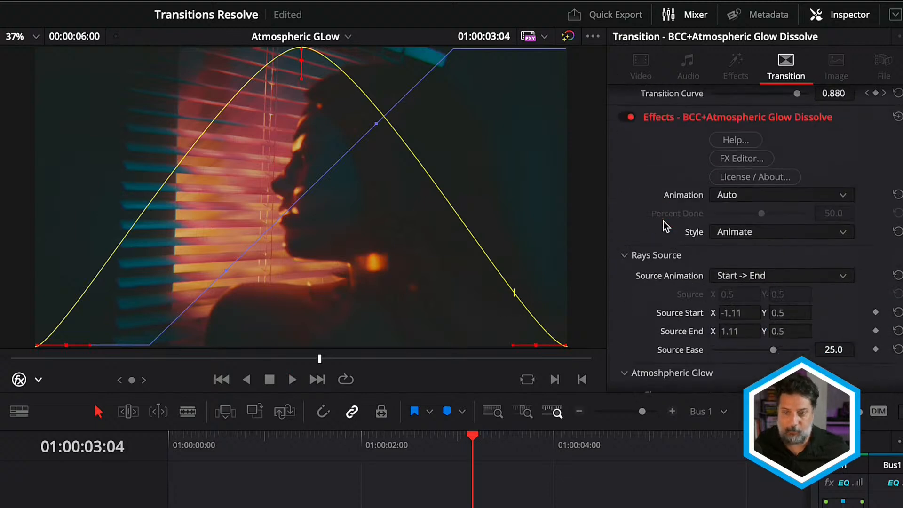
{"action": "left_click", "coordinate": [637, 291]}
{"action": "left_click", "coordinate": [715, 311]}
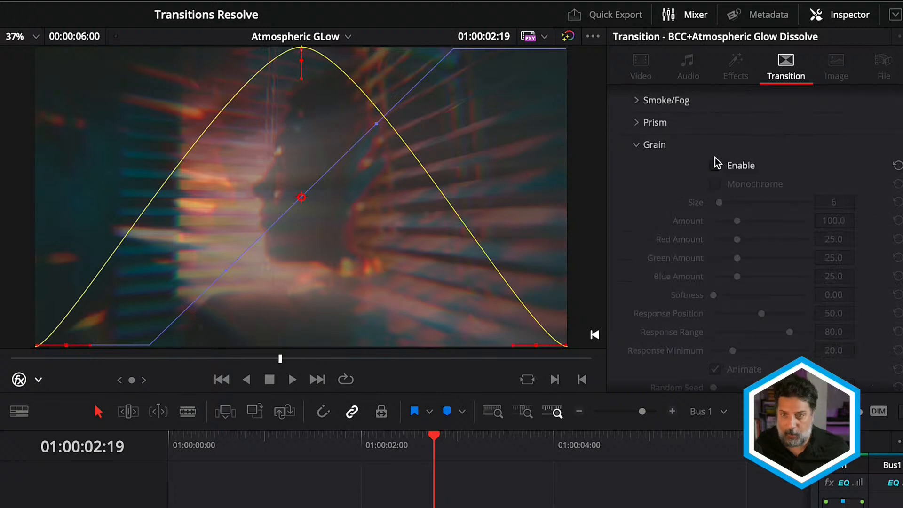
{"action": "left_click", "coordinate": [716, 165]}
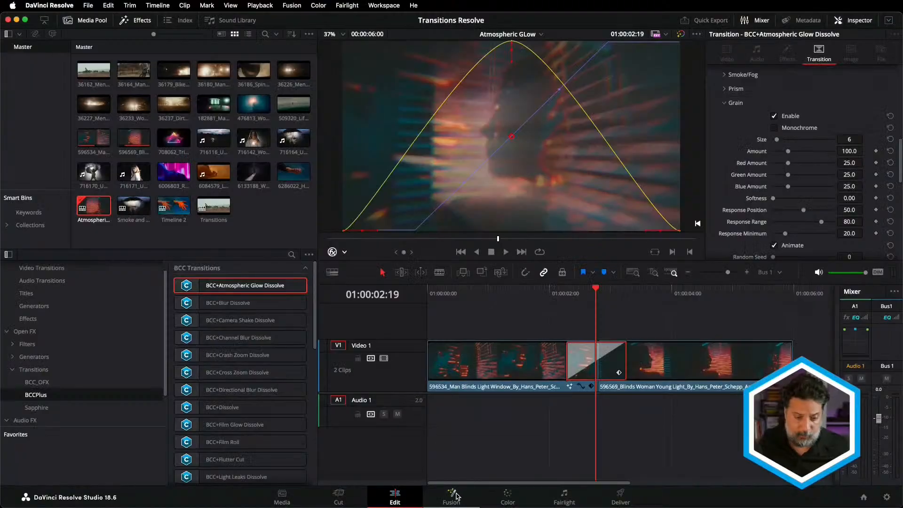
Switch to the Fusion page and insert BCC+Lens Distortion from the BCC Lens category between MediaIn1 and MediaOut1.
{"action": "left_click", "coordinate": [452, 497]}
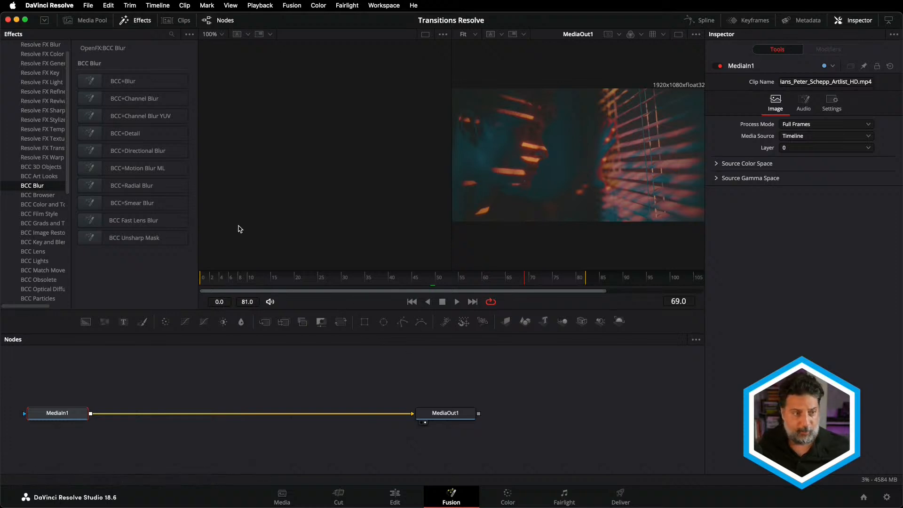
{"action": "left_click", "coordinate": [42, 214]}
{"action": "scroll", "coordinate": [40, 221], "scroll_direction": "up", "scroll_amount": 1}
{"action": "scroll", "coordinate": [40, 228], "scroll_direction": "down", "scroll_amount": 2}
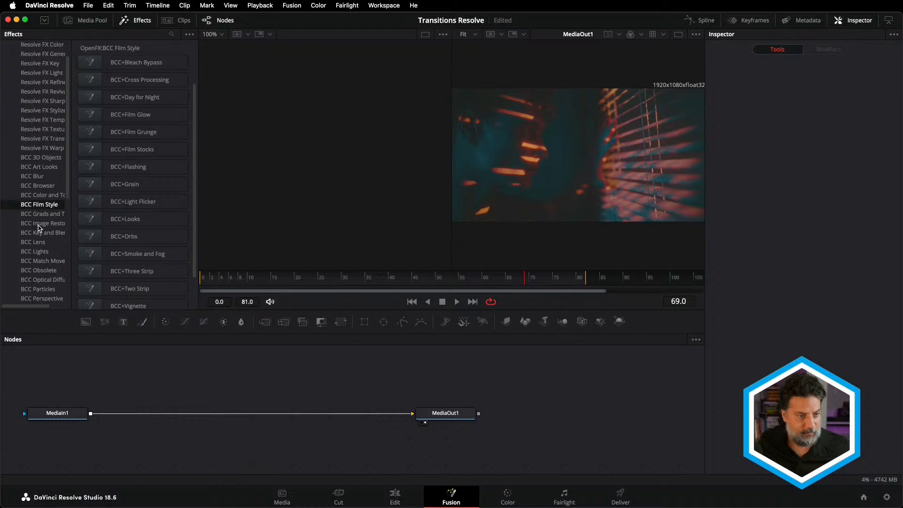
{"action": "scroll", "coordinate": [40, 229], "scroll_direction": "down", "scroll_amount": 4}
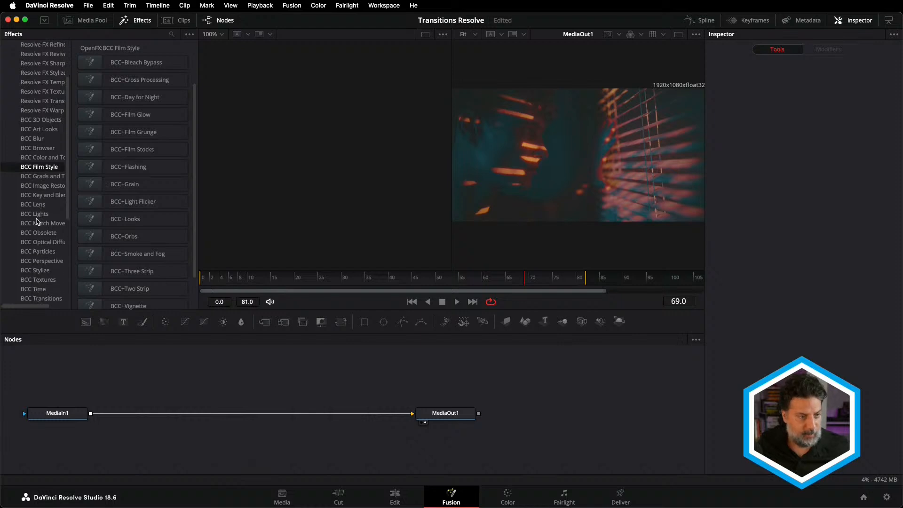
{"action": "left_click", "coordinate": [32, 207]}
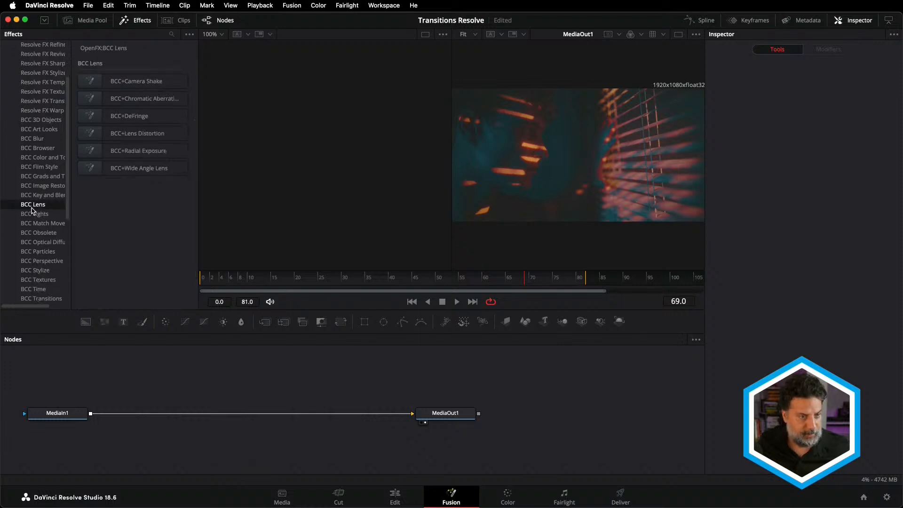
{"action": "left_click_drag", "start_coordinate": [107, 148], "coordinate": [195, 416]}
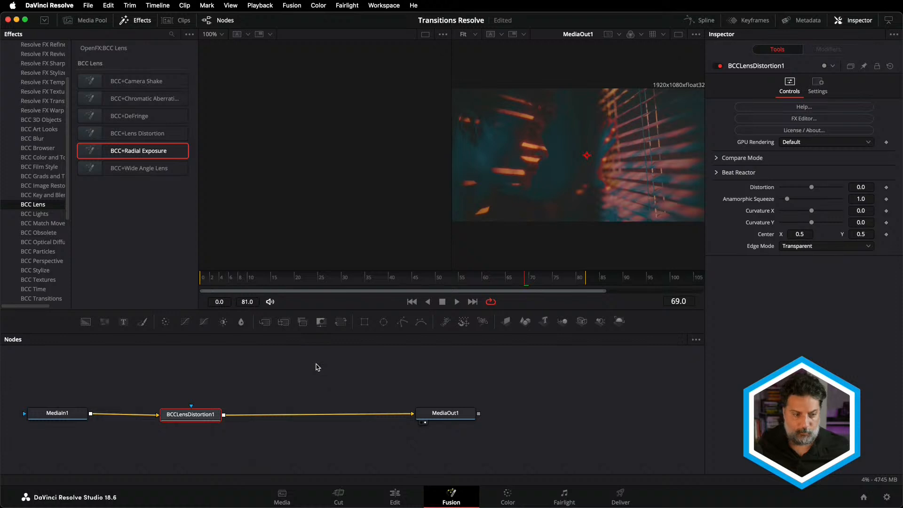
Set the lens distortion node's Distortion to -2.0, and apply the Convex Stronger preset to it from the FX Editor.
{"action": "mouse_move", "coordinate": [813, 189]}
{"action": "left_mouse_down"}
{"action": "mouse_move", "coordinate": [798, 188]}
{"action": "mouse_move", "coordinate": [807, 188]}
{"action": "left_mouse_up"}
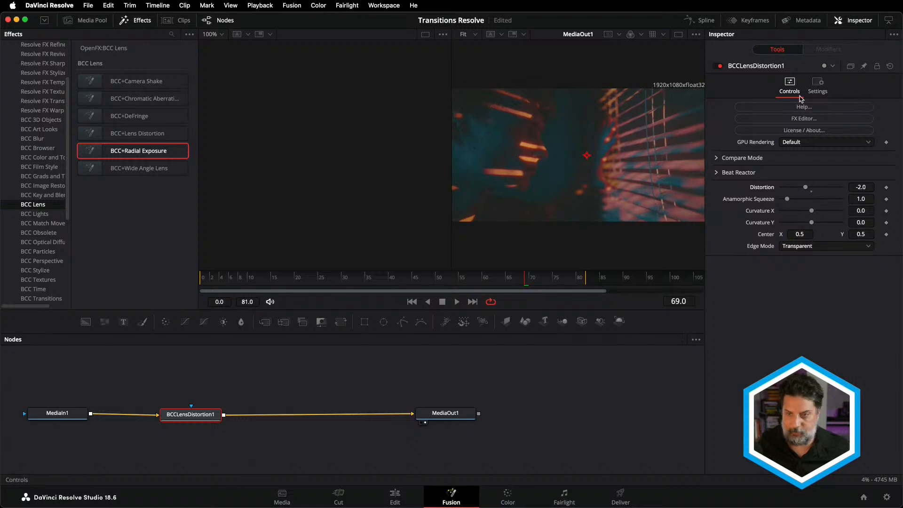
{"action": "left_click", "coordinate": [804, 119]}
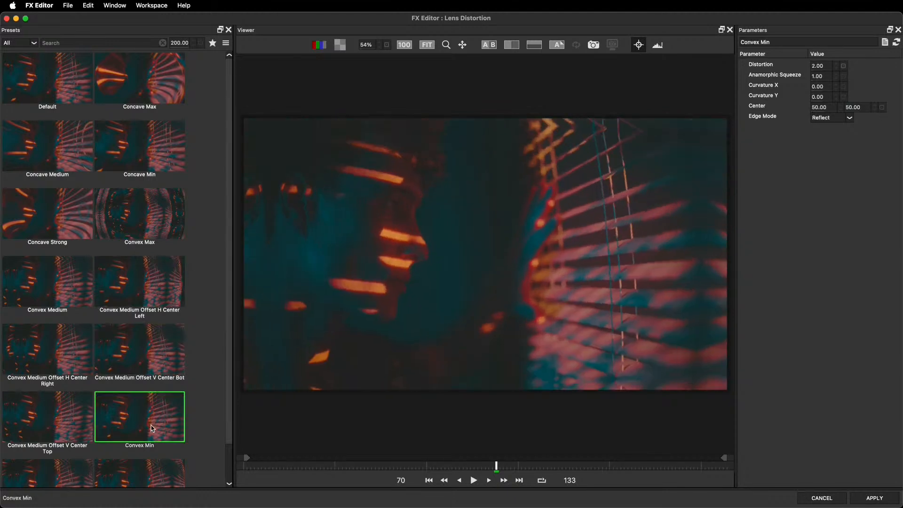
{"action": "scroll", "coordinate": [148, 468], "scroll_direction": "down", "scroll_amount": 2}
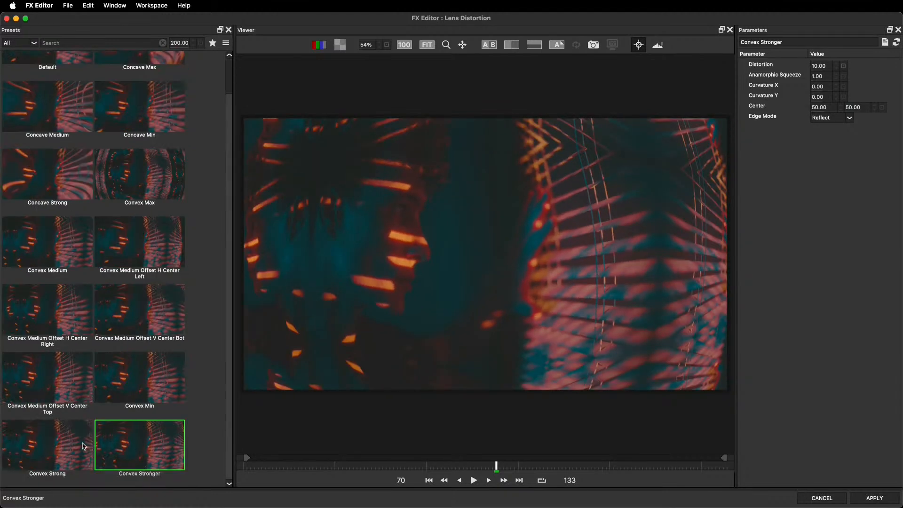
{"action": "left_click", "coordinate": [888, 498]}
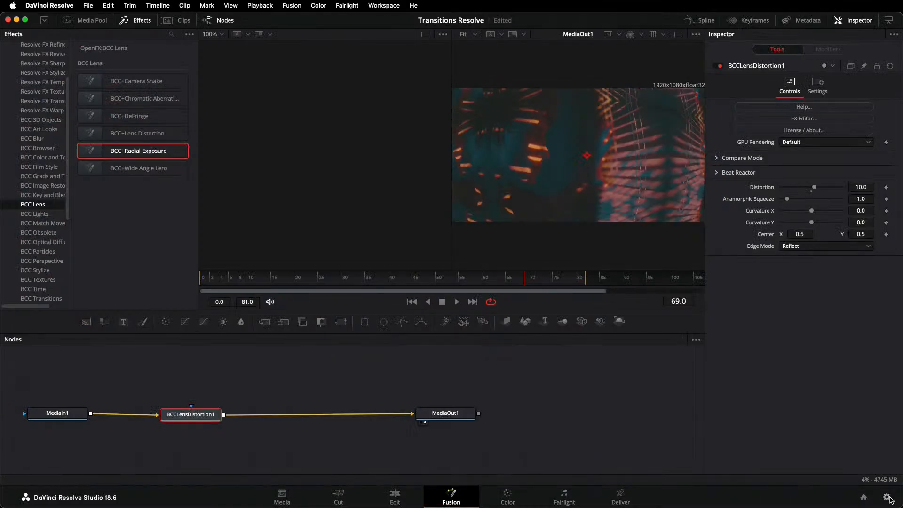